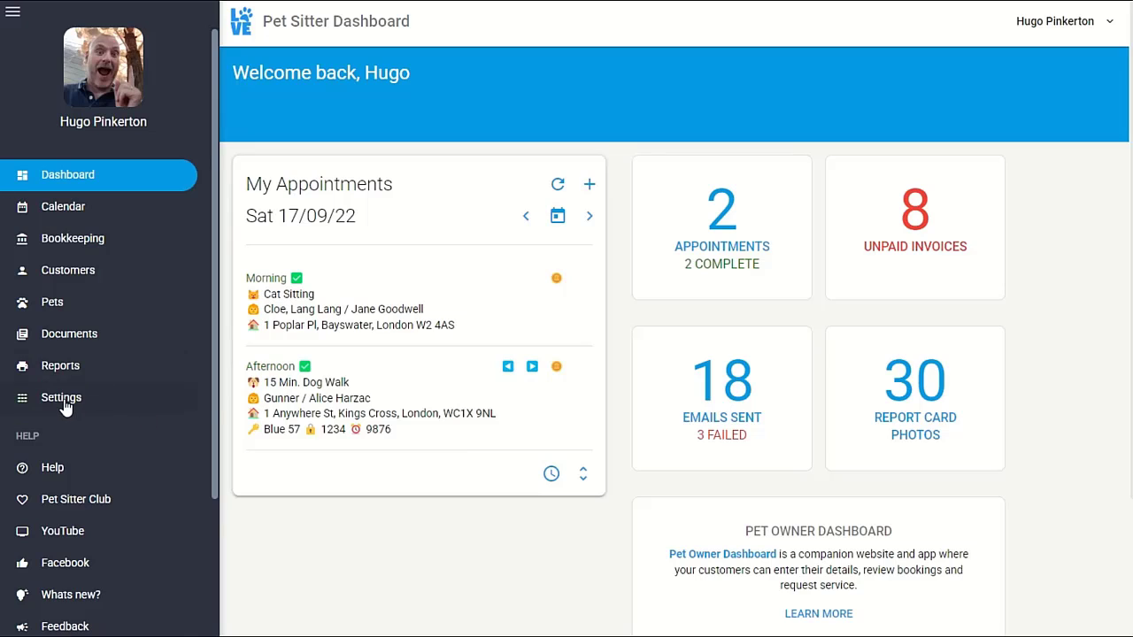
Open the Profile settings and review the name, telephone, address, email and email notification fields.
left_click(65, 406)
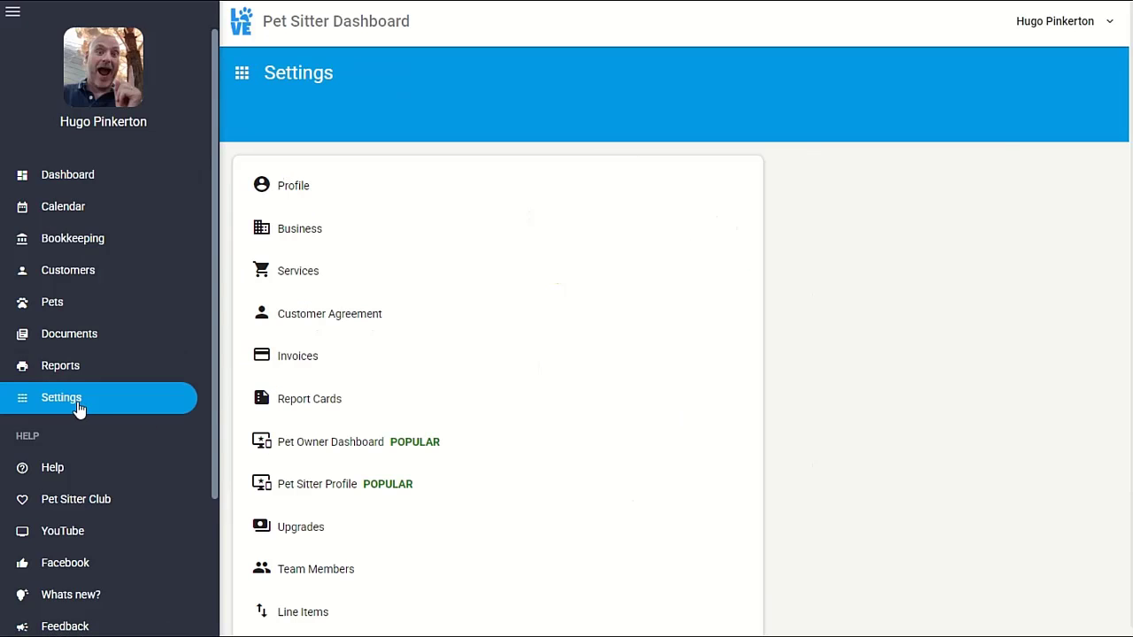
left_click(290, 189)
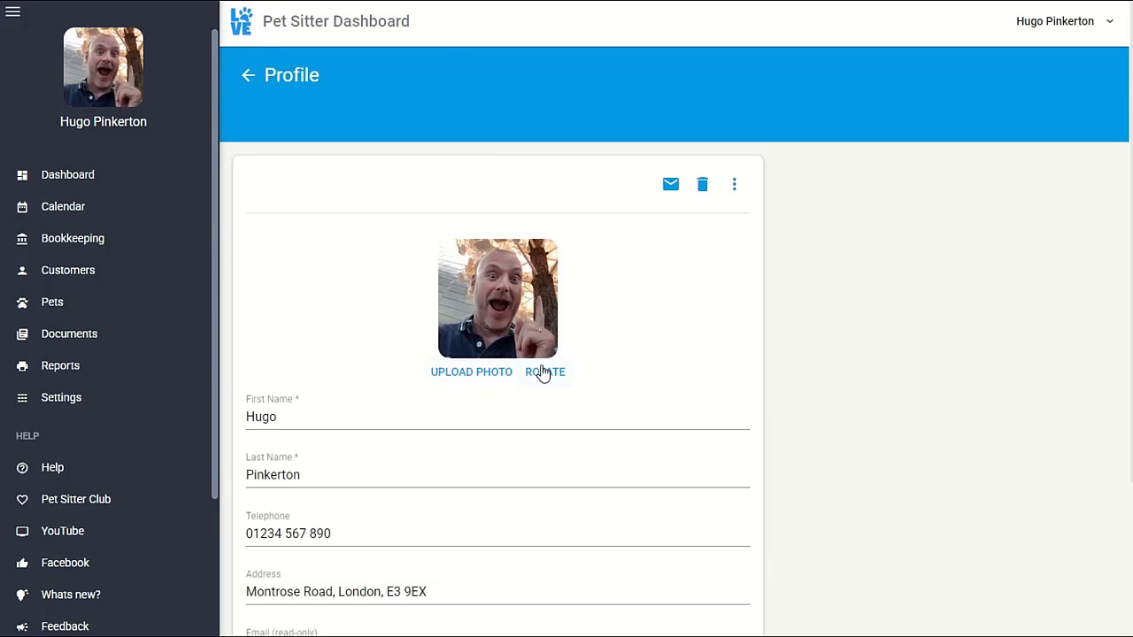
scroll(323, 379, "down", 2)
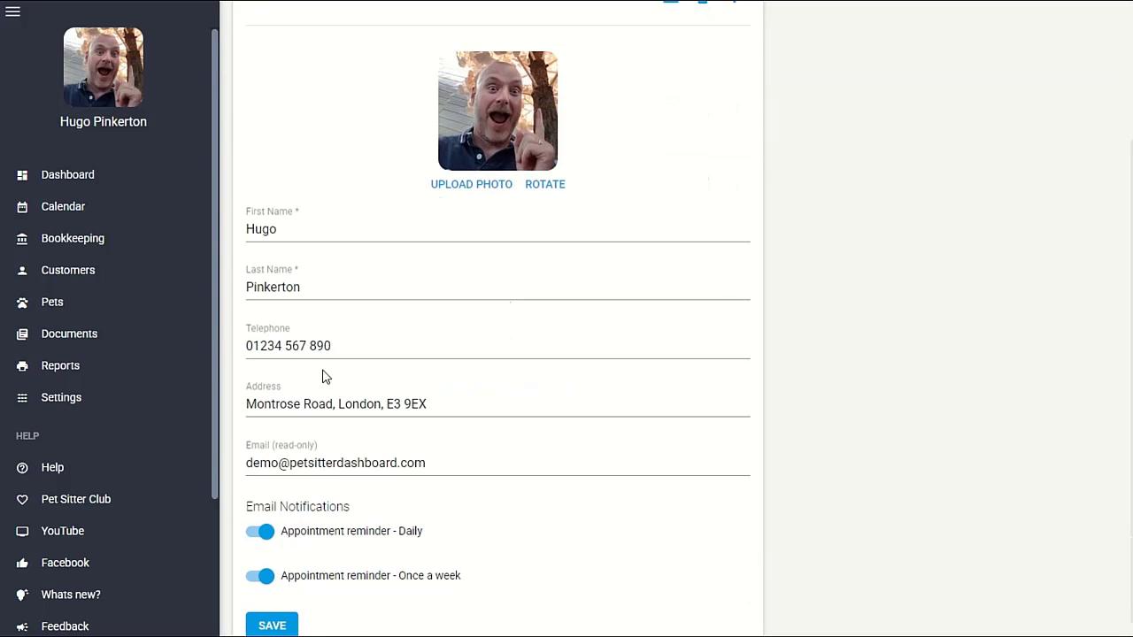
left_click(316, 215)
double_click(316, 215)
double_click(369, 277)
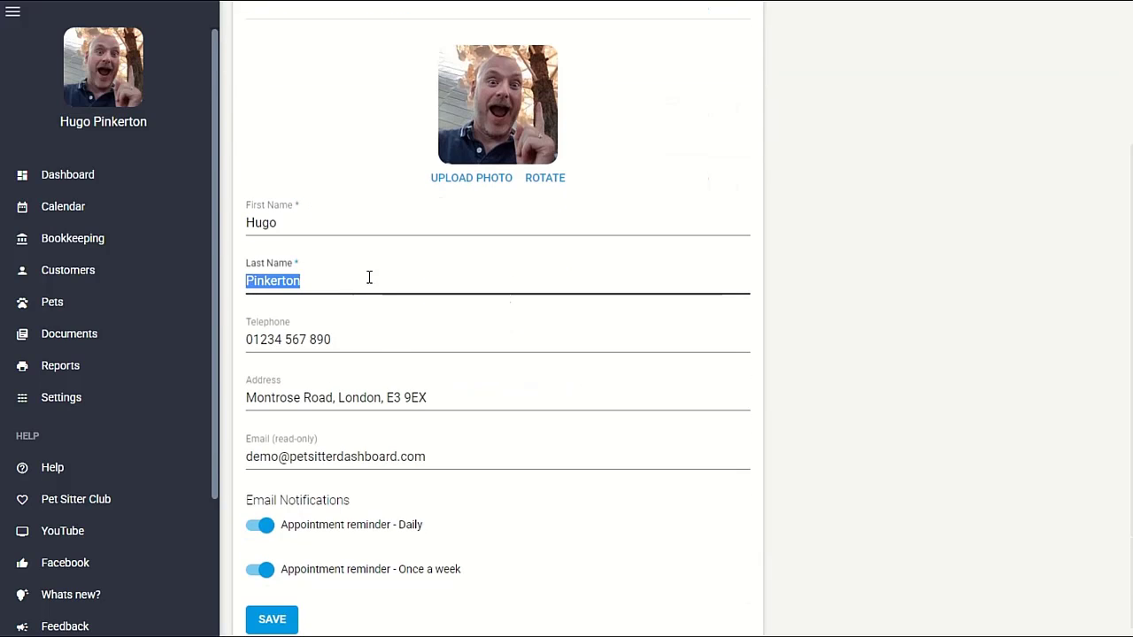
double_click(382, 339)
left_click(461, 394)
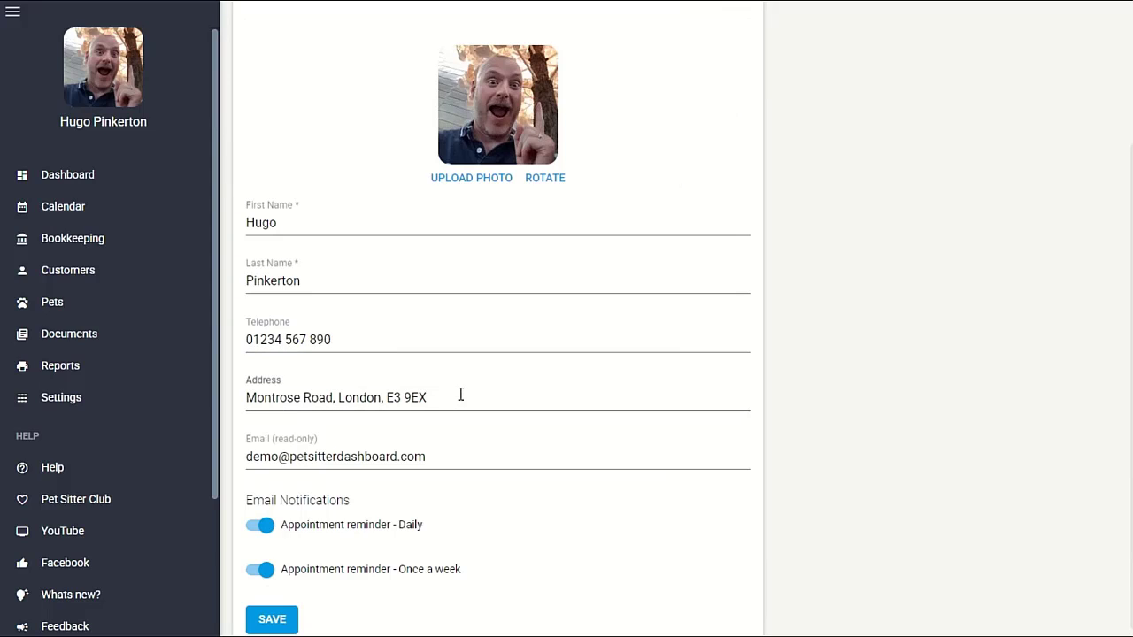
scroll(465, 455, "down", 1)
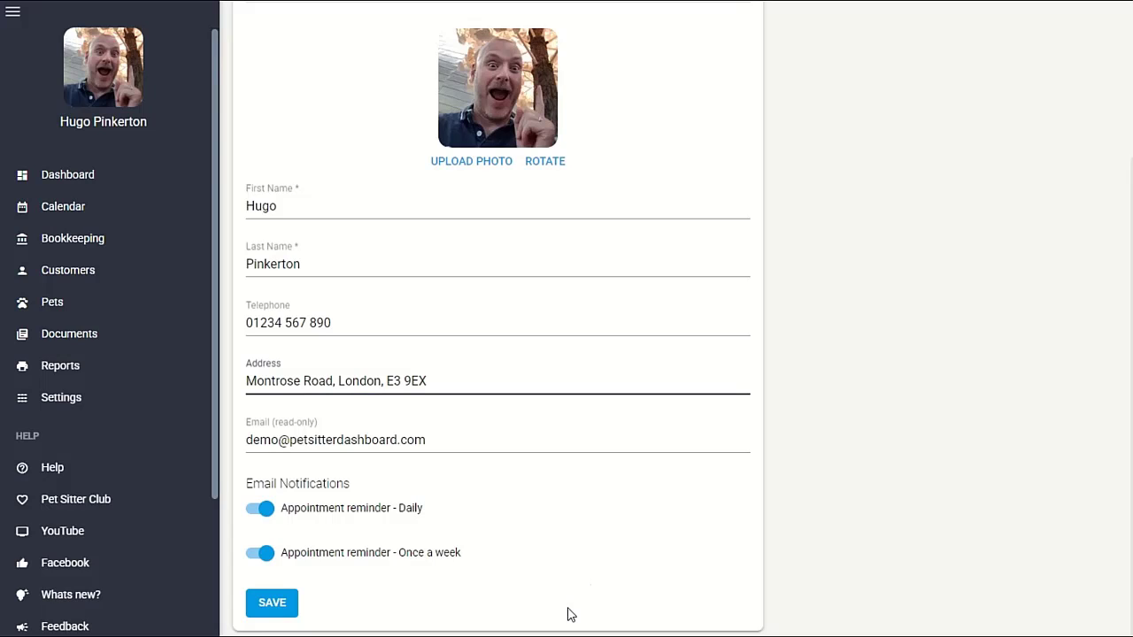
scroll(410, 459, "up", 3)
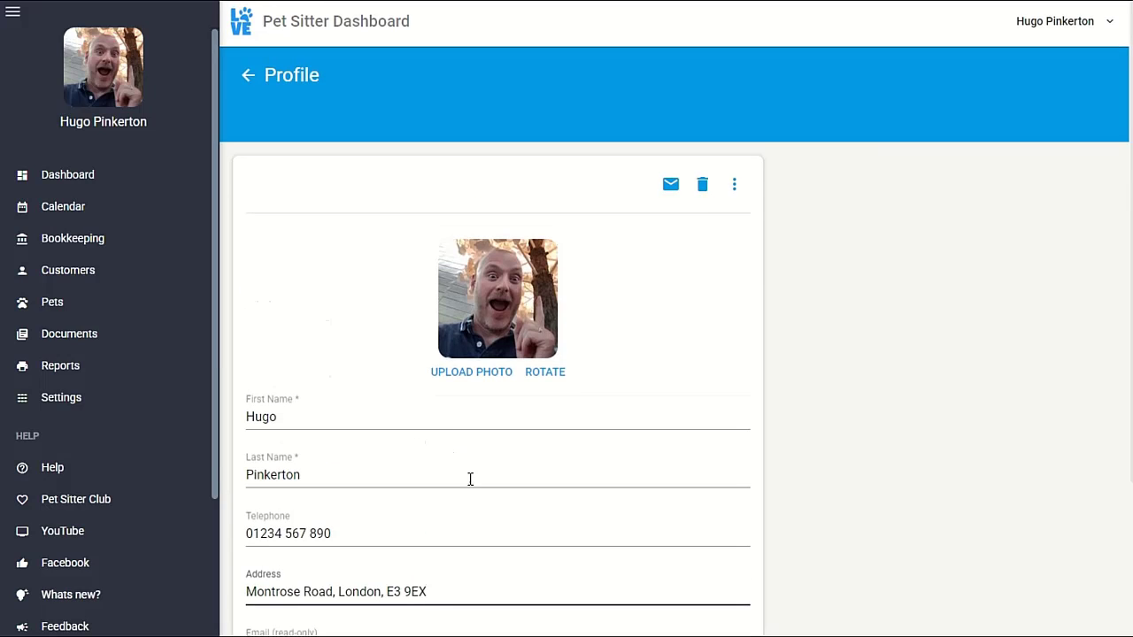
Look over the profile's change-email and delete-account forms, cancelling both, and check the additional profile actions.
left_click(671, 186)
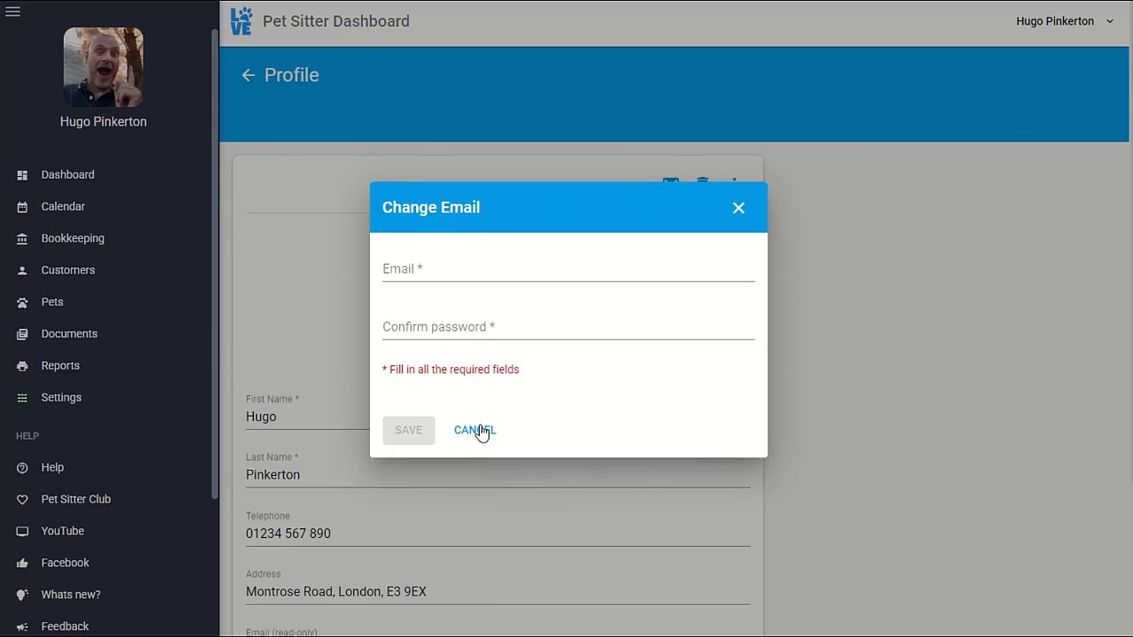
left_click(475, 431)
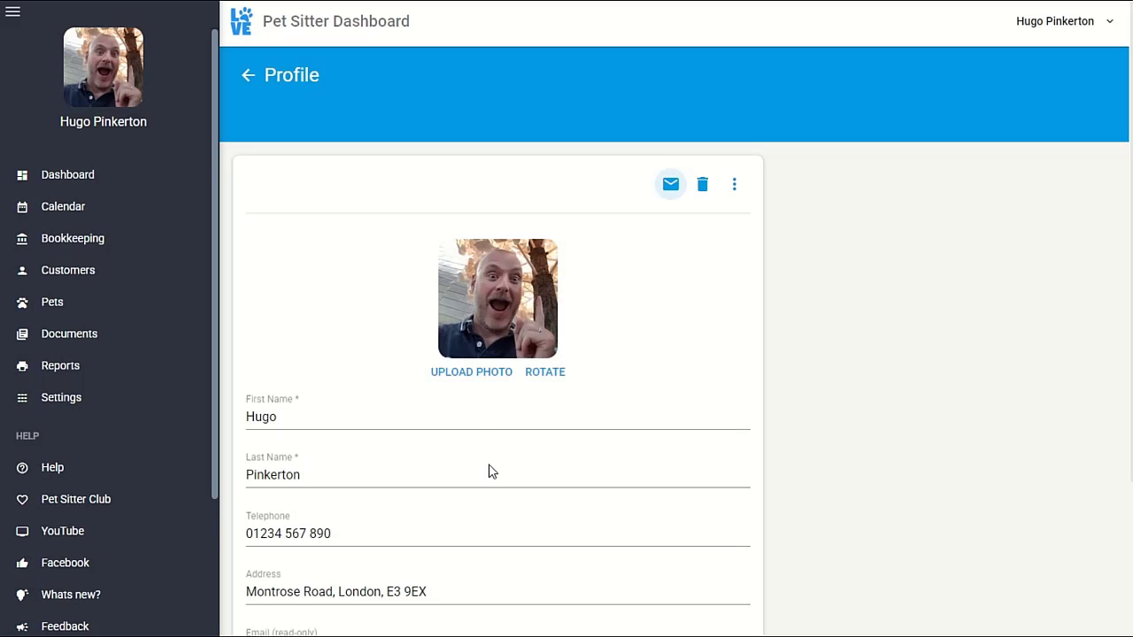
left_click(703, 191)
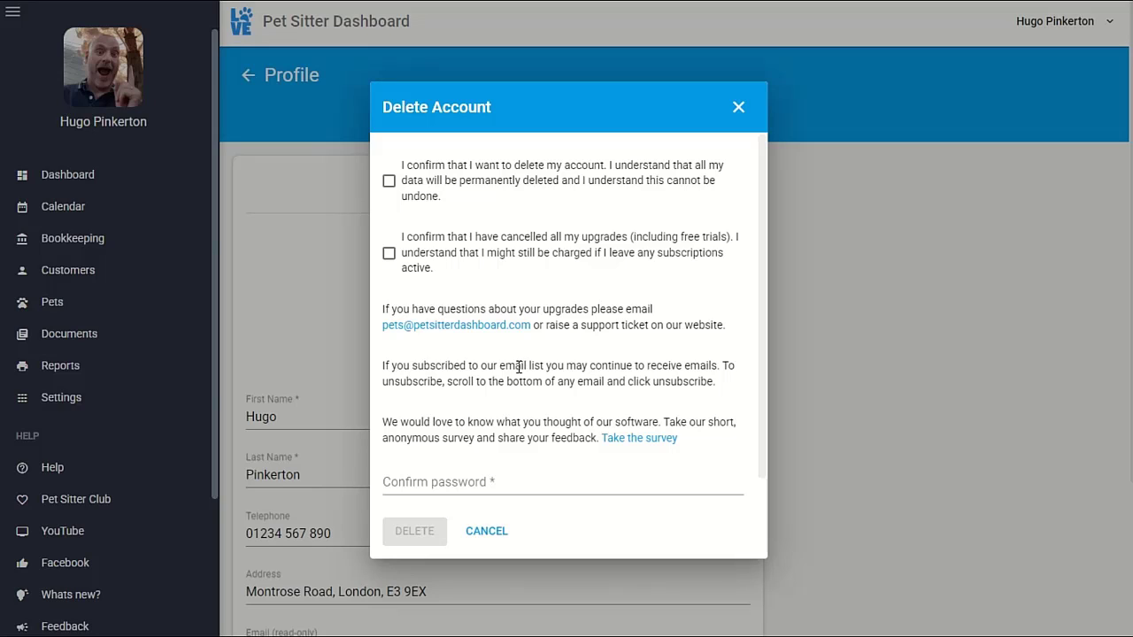
scroll(499, 377, "down", 2)
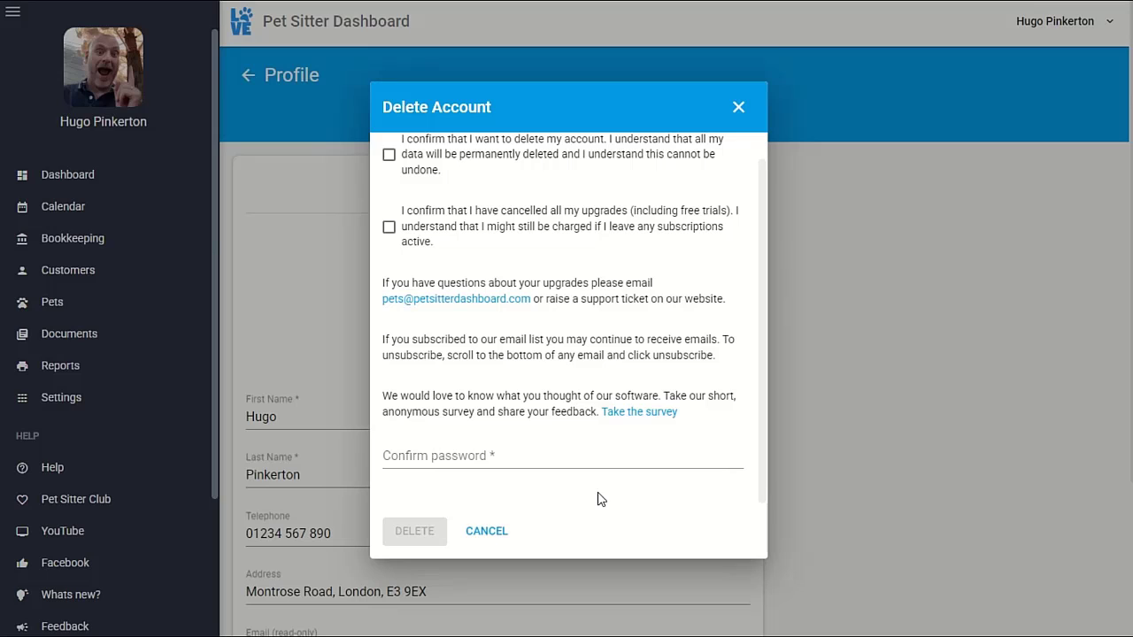
left_click(492, 535)
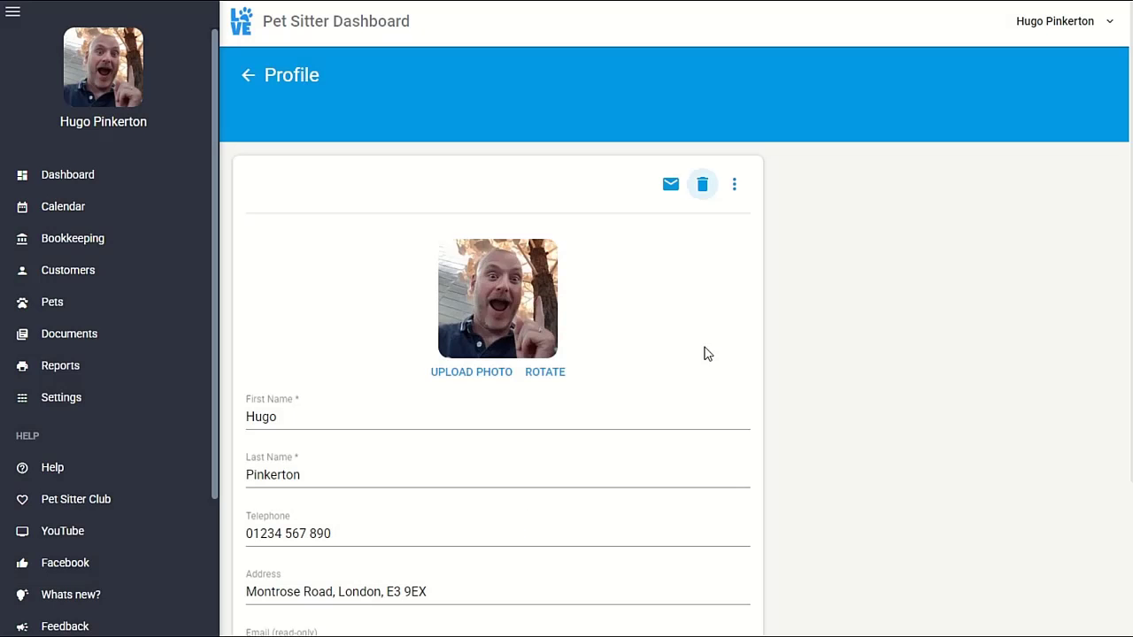
left_click(734, 184)
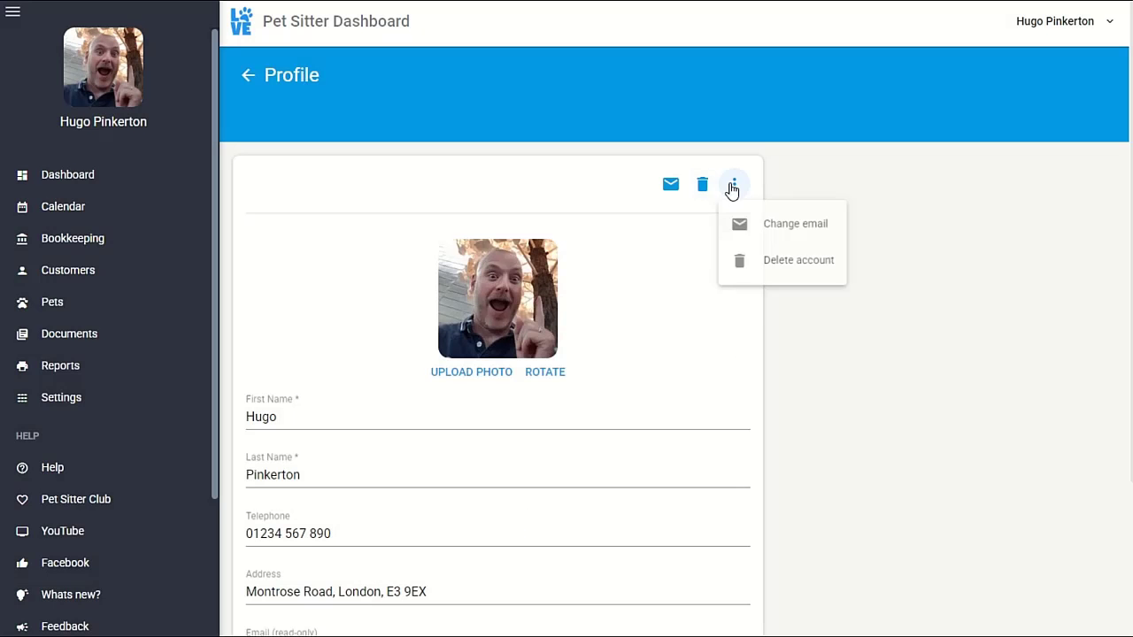
left_click(499, 195)
Open the Business settings and review the business name, contact details, website and social media fields.
left_click(248, 75)
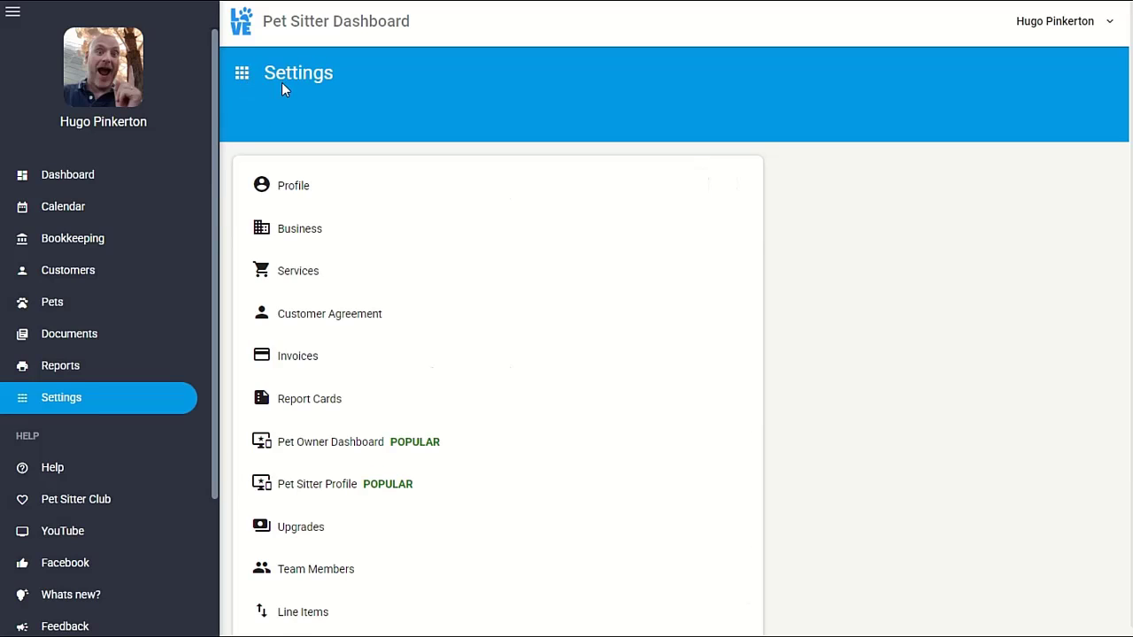
left_click(287, 232)
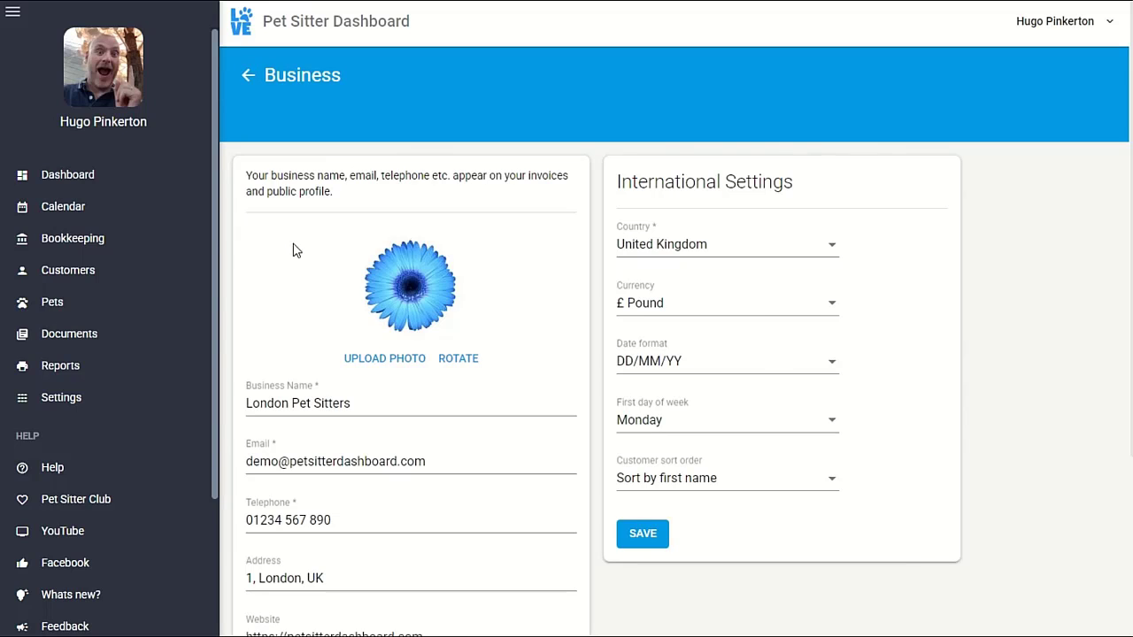
scroll(297, 250, "down", 3)
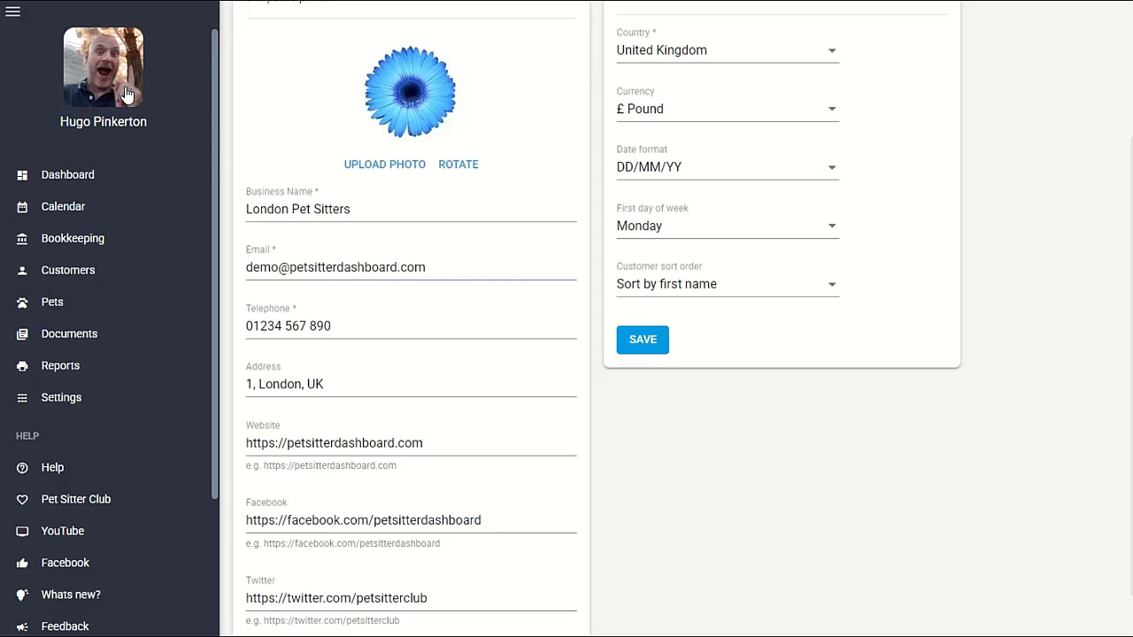
left_click(393, 209)
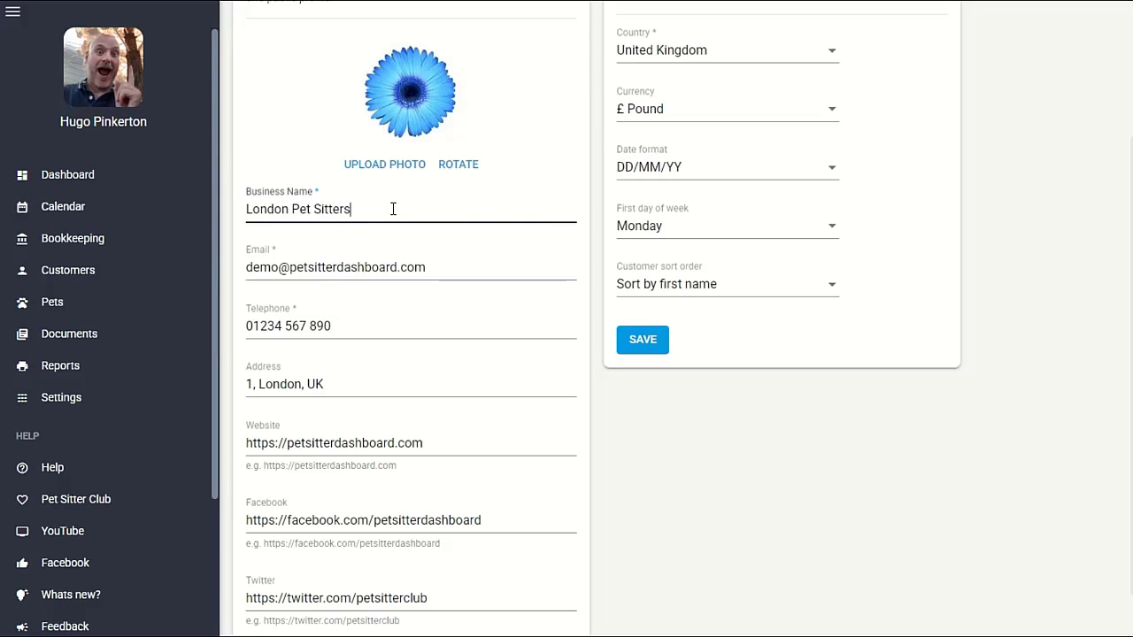
left_click(463, 271)
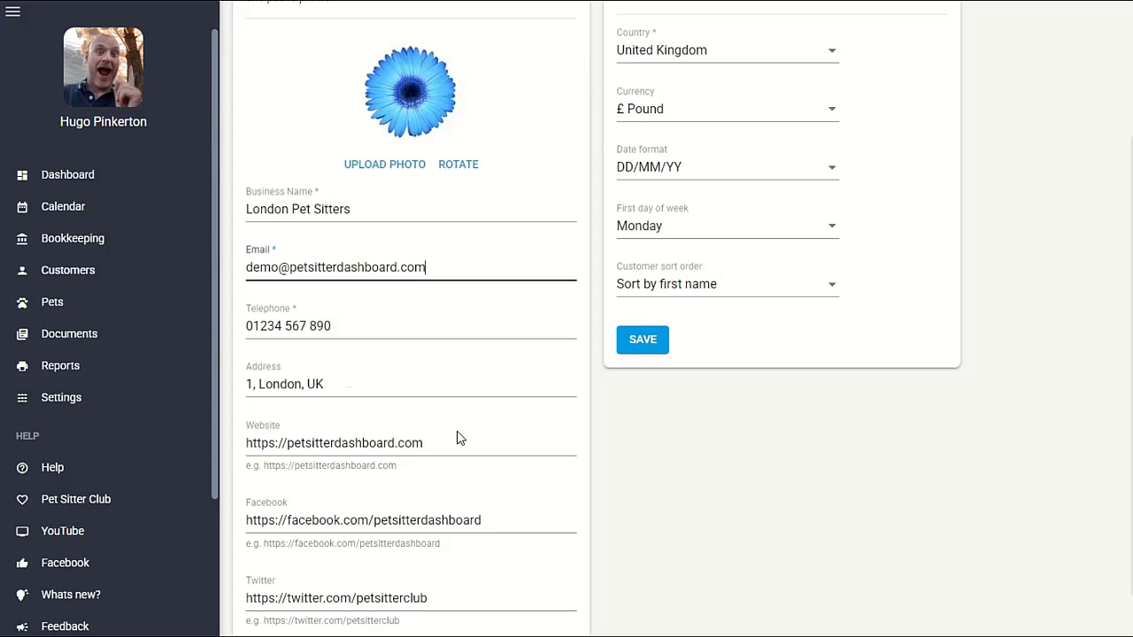
scroll(472, 495, "down", 1)
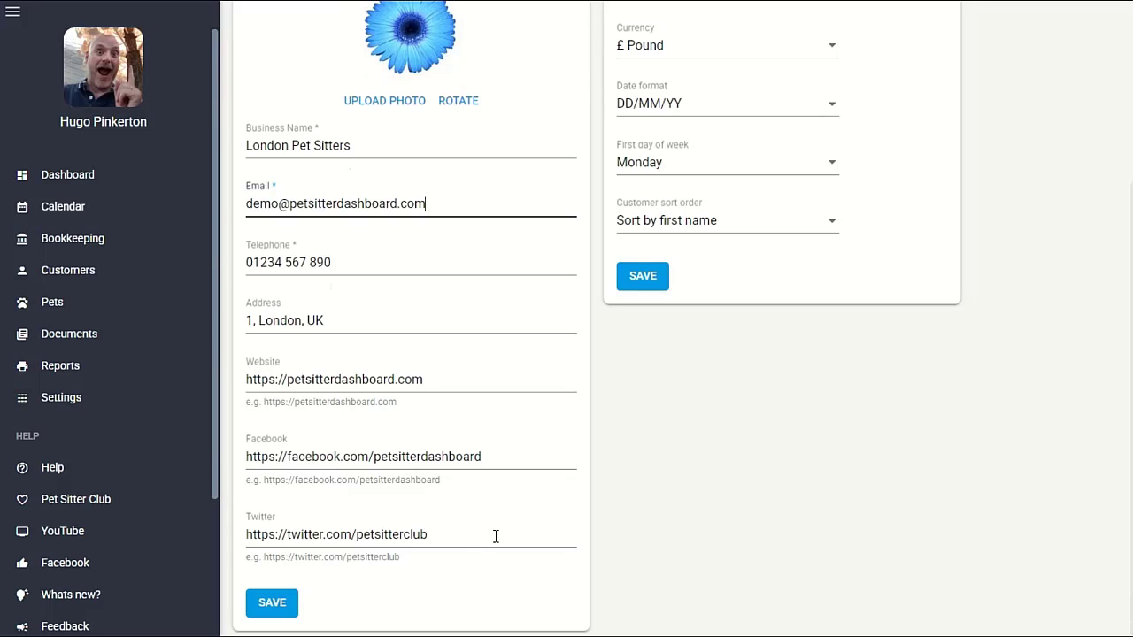
scroll(467, 512, "up", 4)
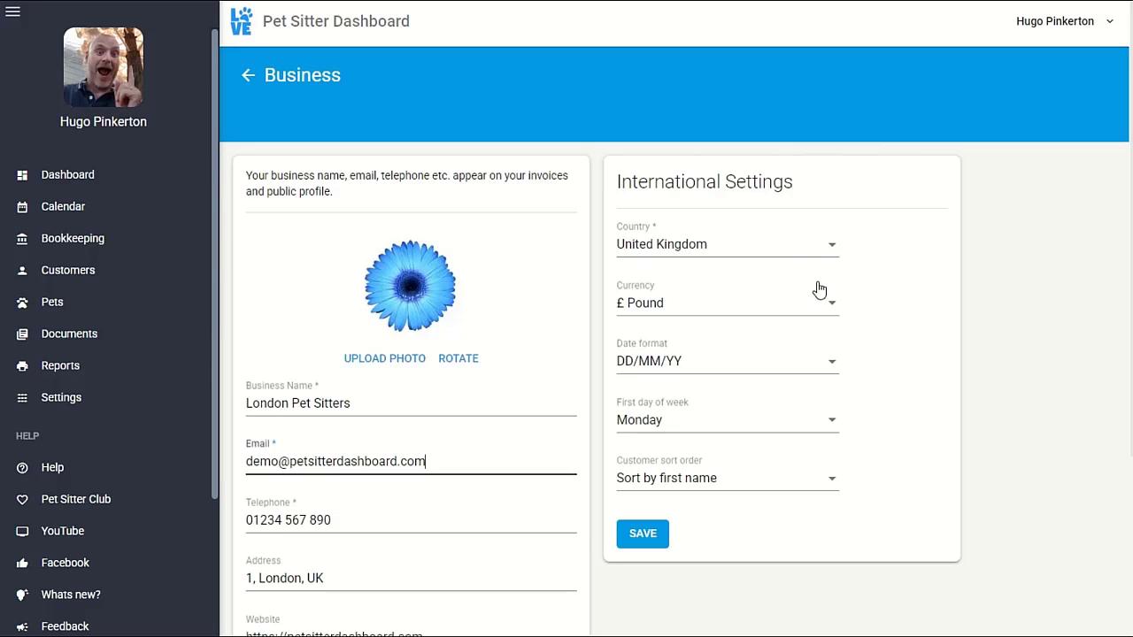
Check the available options for country, currency, date format, first day of week and customer sort order without changing them.
left_click(821, 255)
left_click(929, 275)
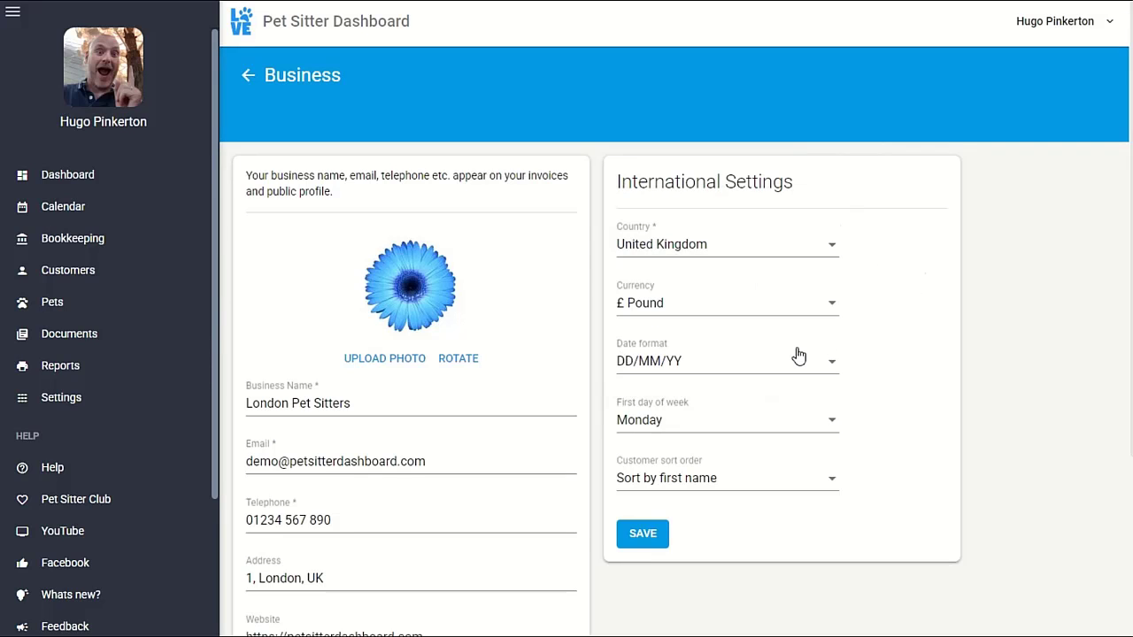
left_click(757, 312)
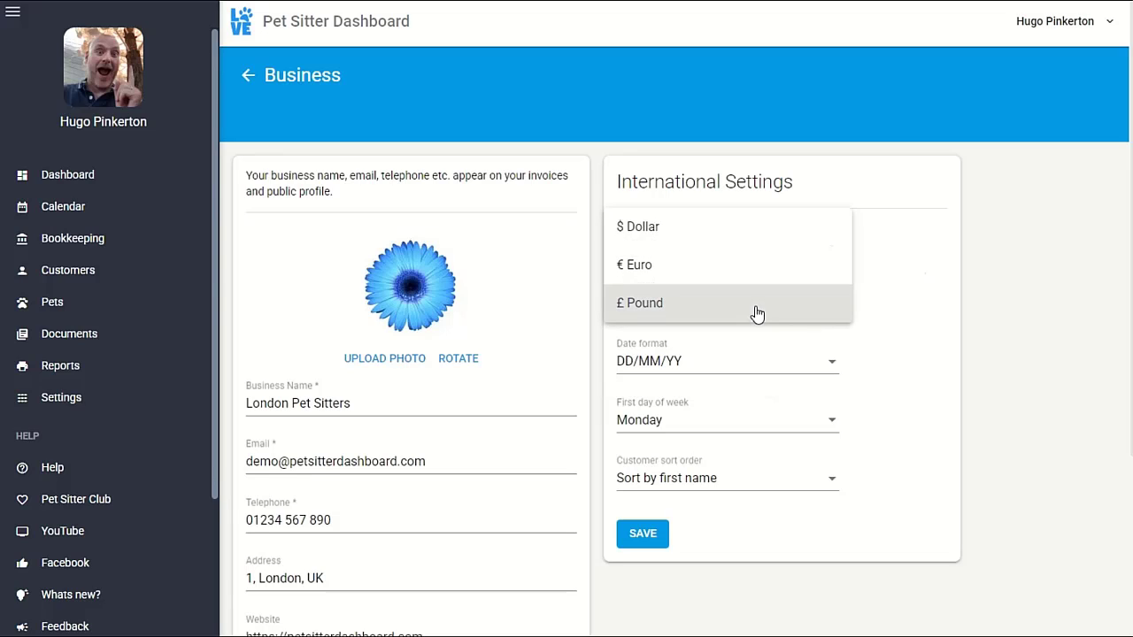
left_click(945, 330)
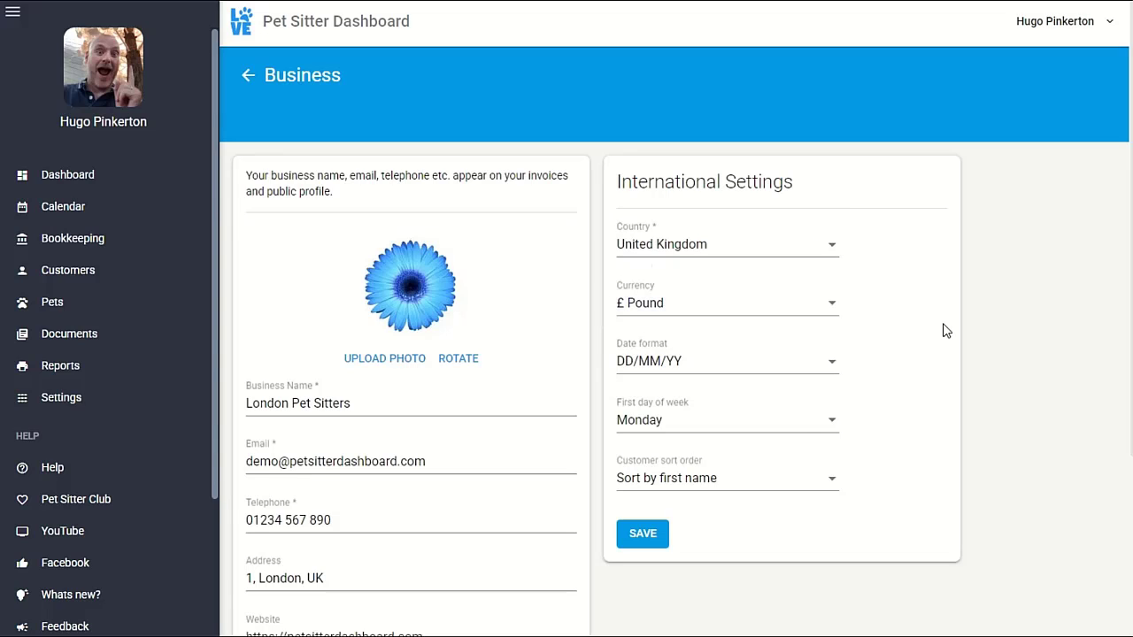
left_click(745, 366)
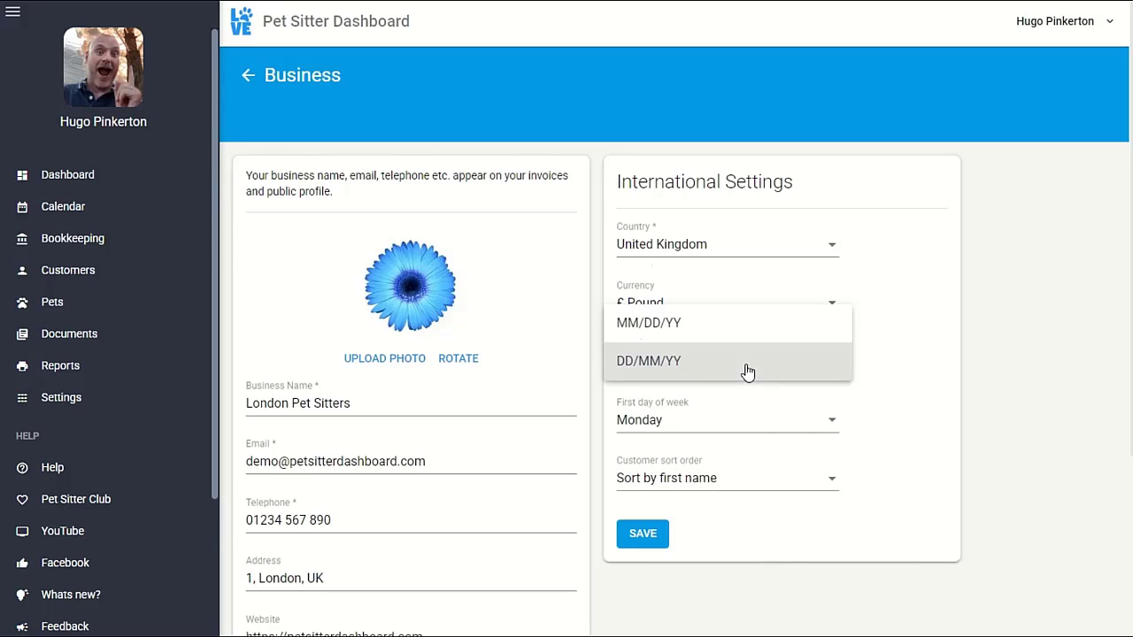
left_click(929, 392)
left_click(786, 437)
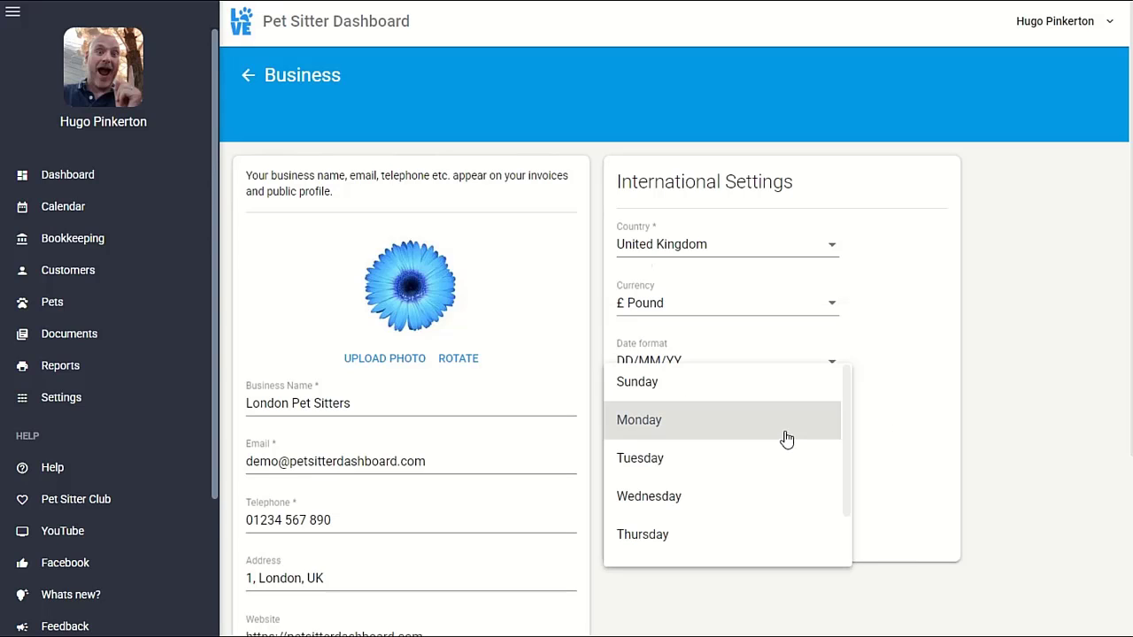
left_click(927, 437)
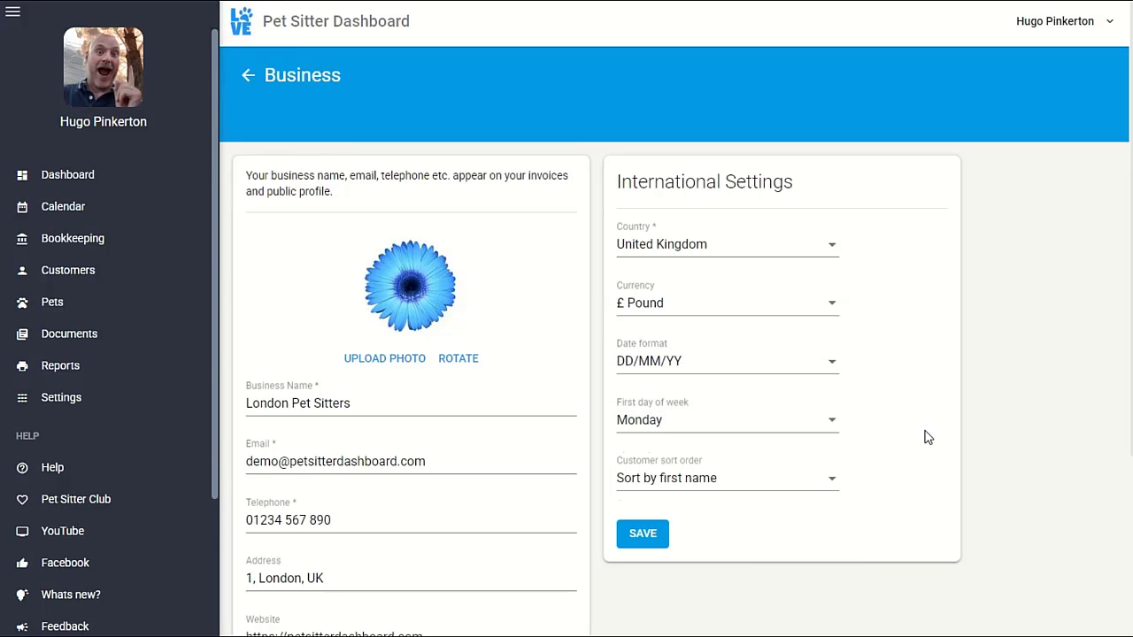
left_click(800, 487)
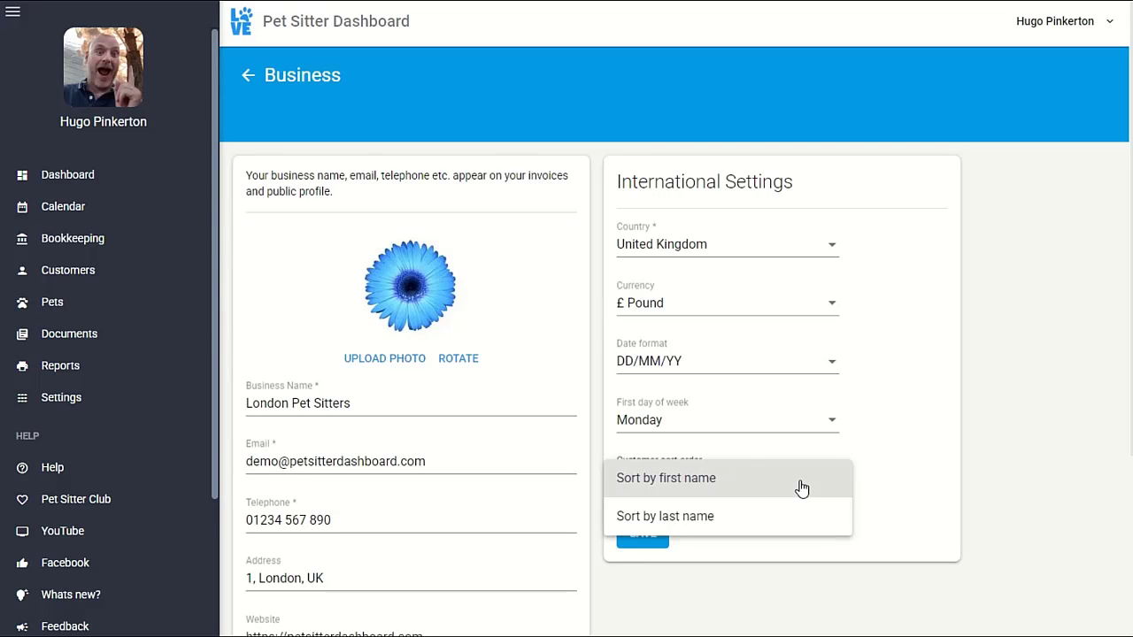
left_click(979, 463)
scroll(872, 488, "down", 3)
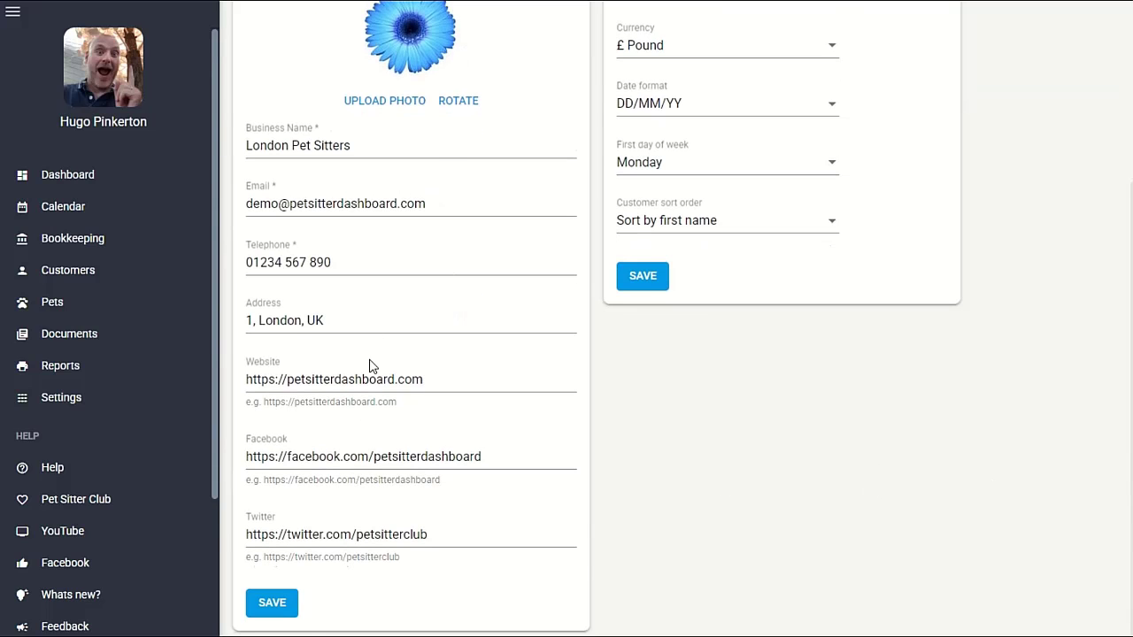
scroll(372, 367, "up", 3)
Go to the Services settings and open the Cat Sitting service for editing.
left_click(248, 77)
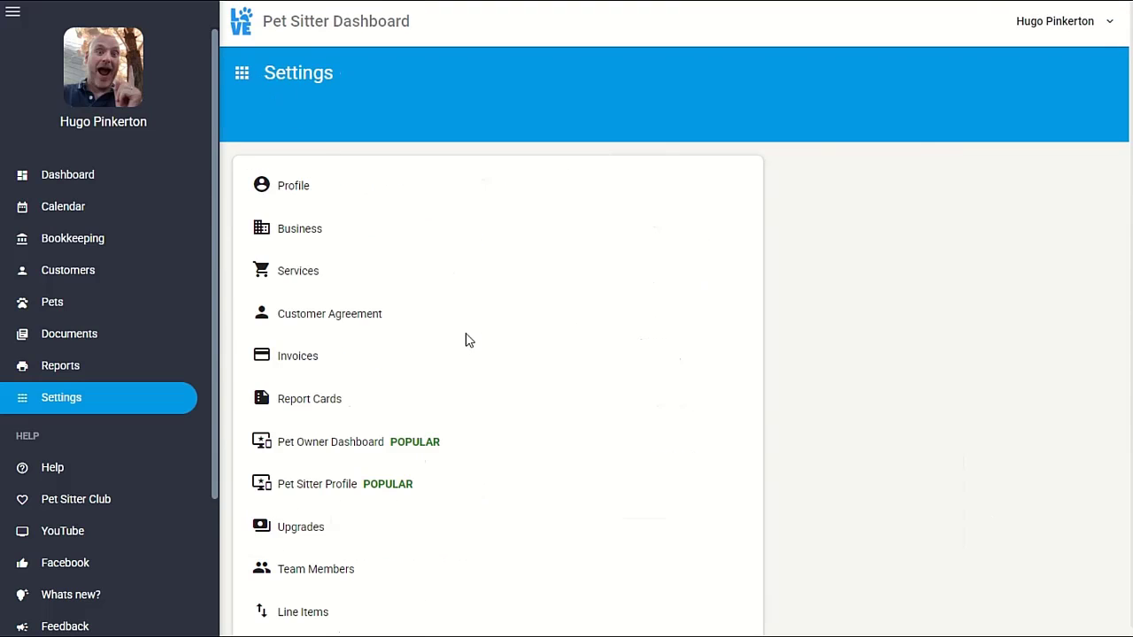
left_click(297, 282)
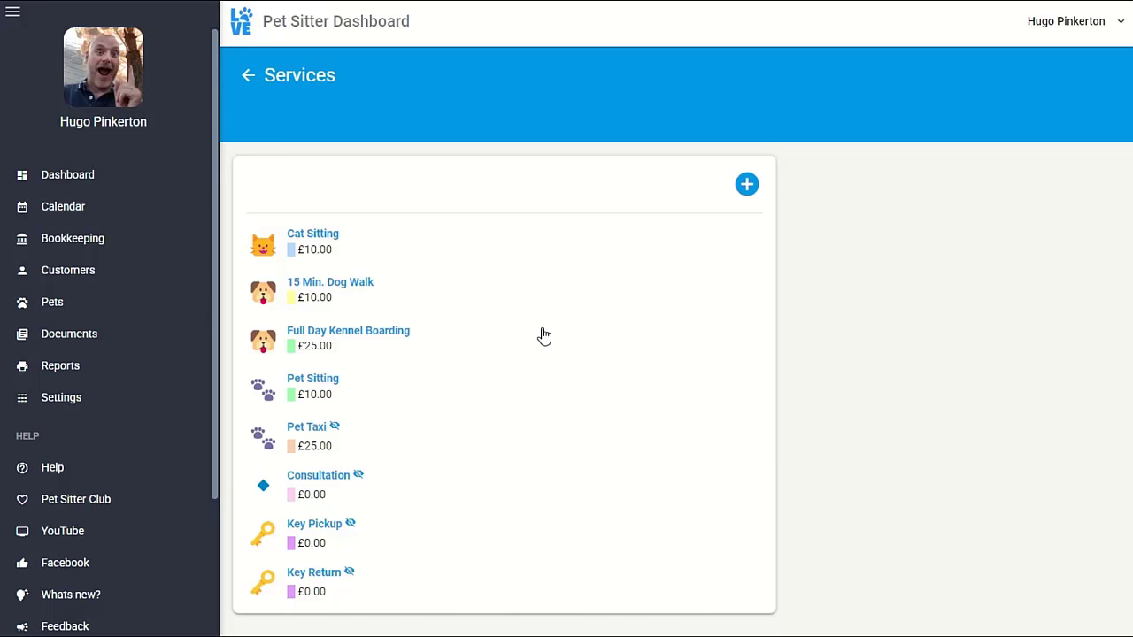
left_click(313, 239)
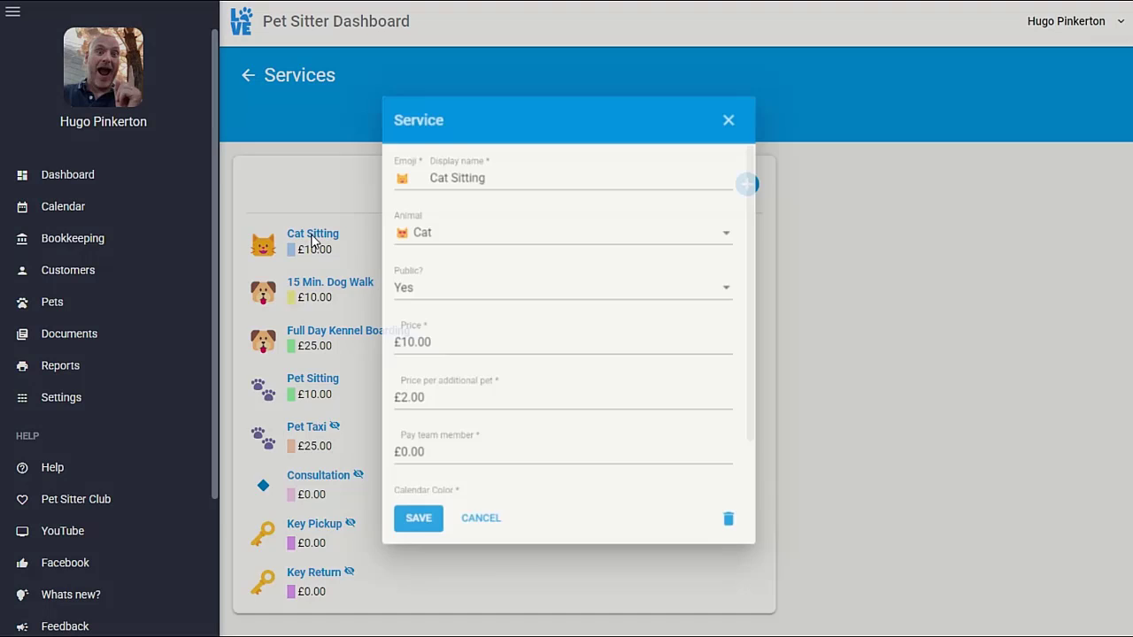
Browse the emoji choices for the Cat Sitting service, from smileys through symbols, and close the picker without choosing one.
left_click(395, 176)
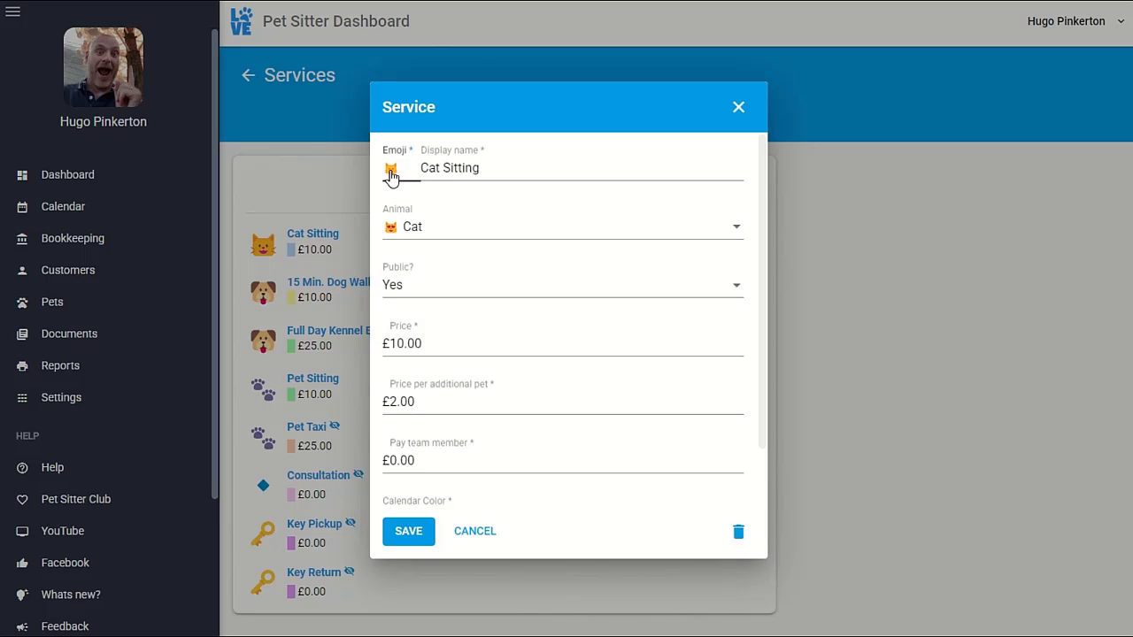
left_click(392, 176)
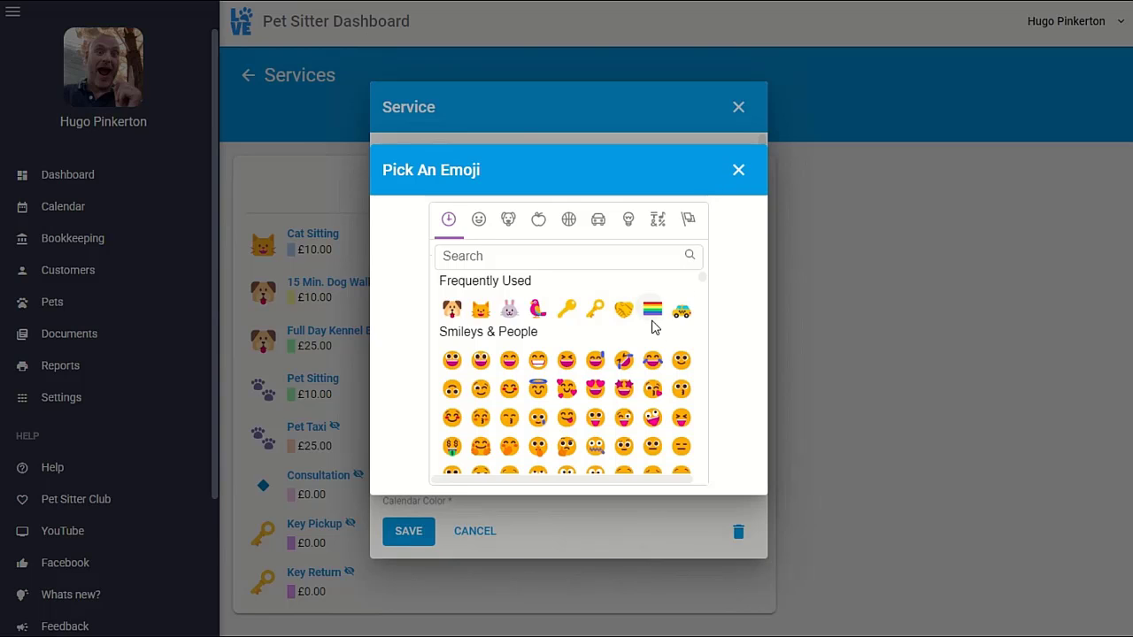
scroll(652, 327, "down", 15)
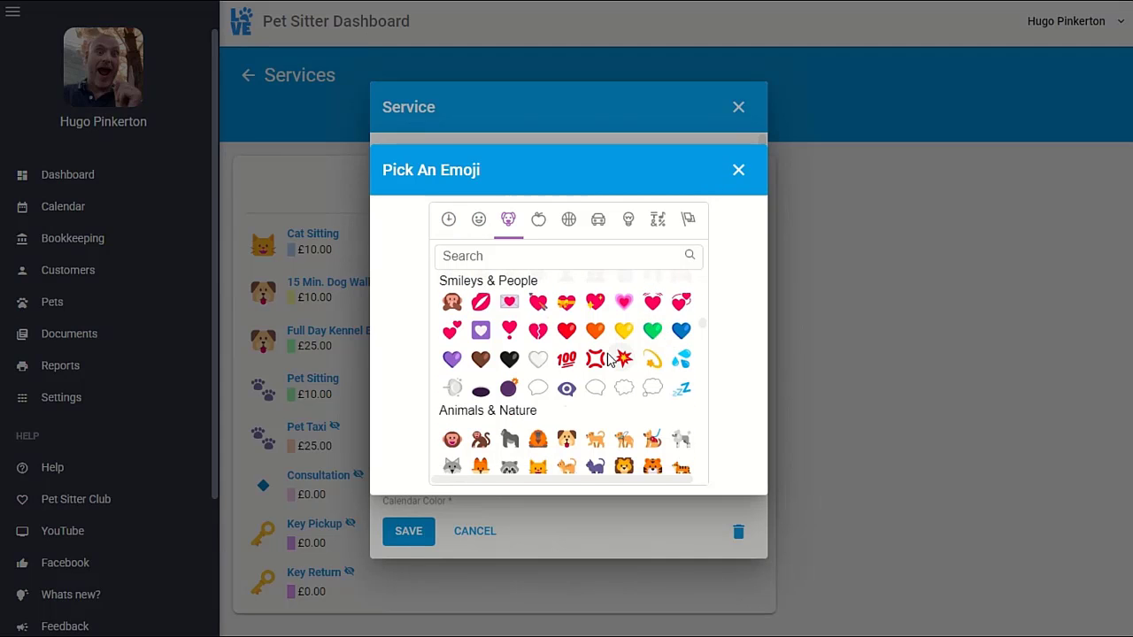
scroll(692, 356, "down", 20)
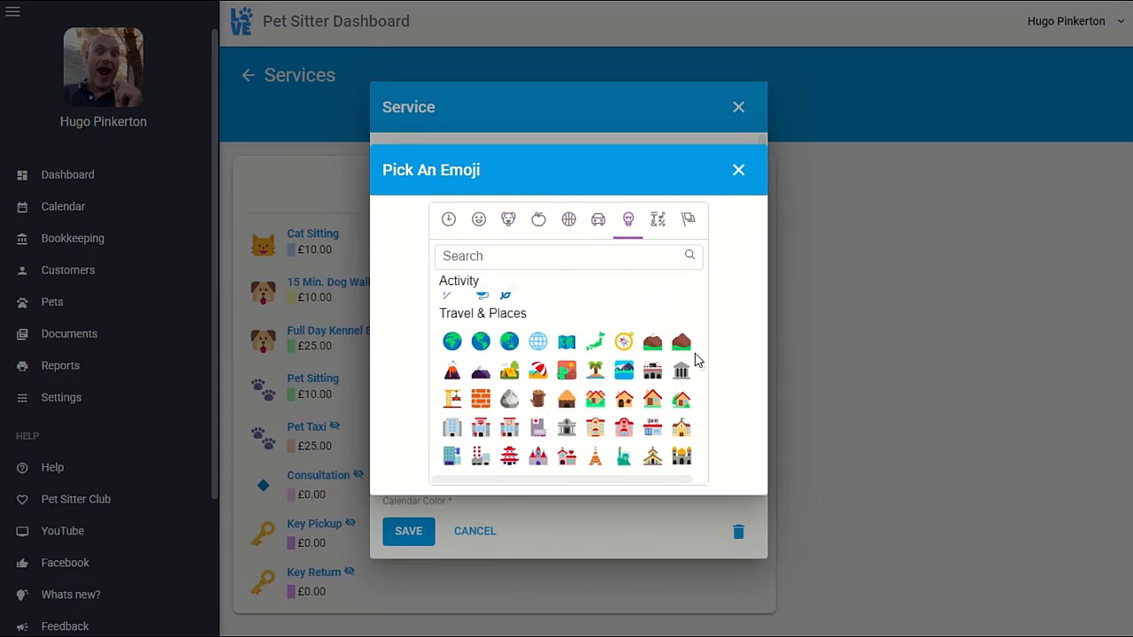
scroll(694, 359, "down", 20)
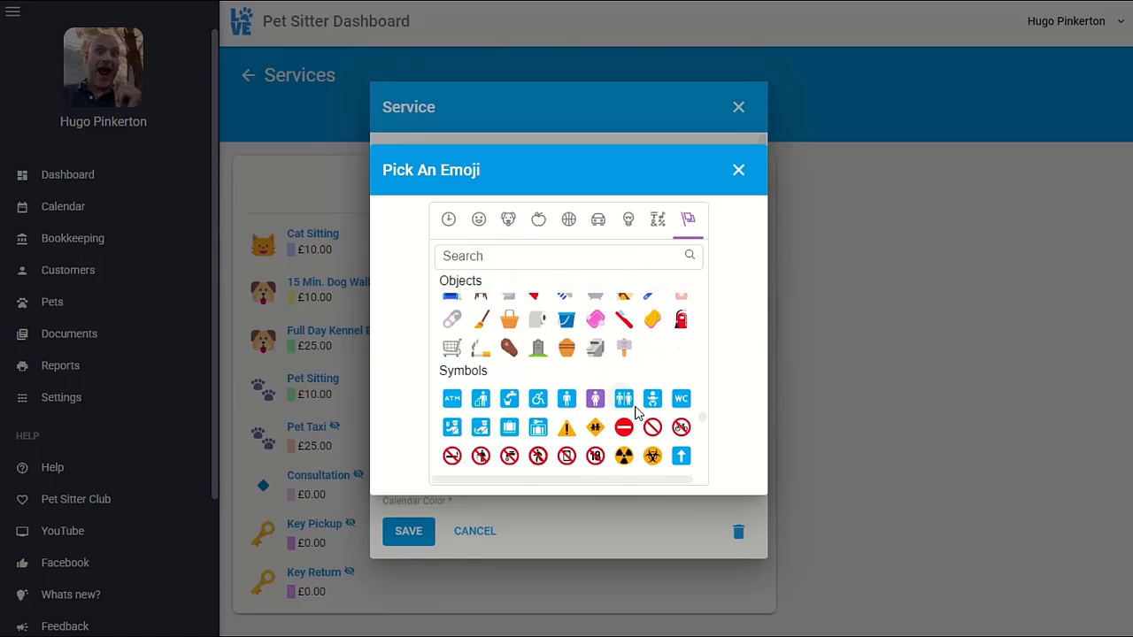
scroll(635, 412, "down", 13)
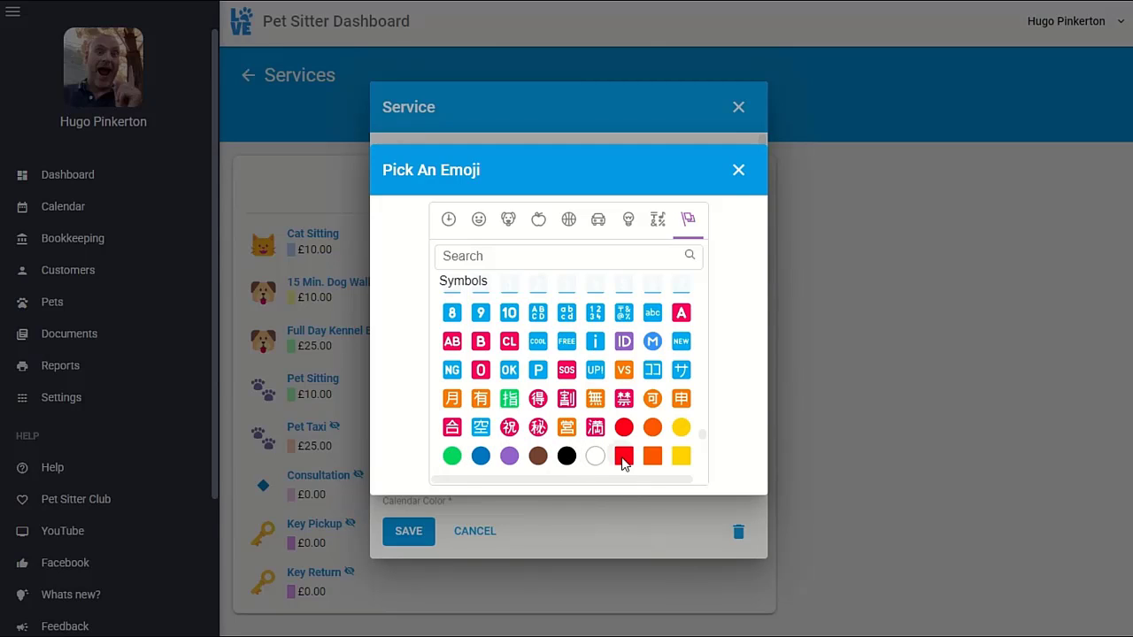
left_click(738, 169)
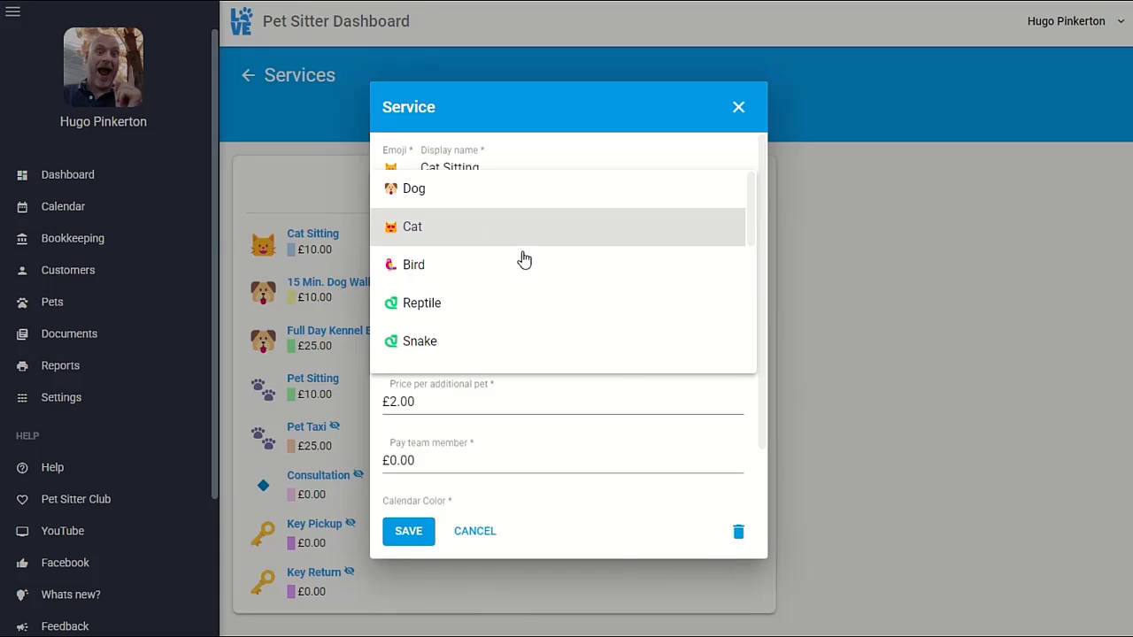
Check the animal options for Cat Sitting, keep Cat, review the pricing and calendar color fields, and cancel the edit.
scroll(523, 256, "down", 5)
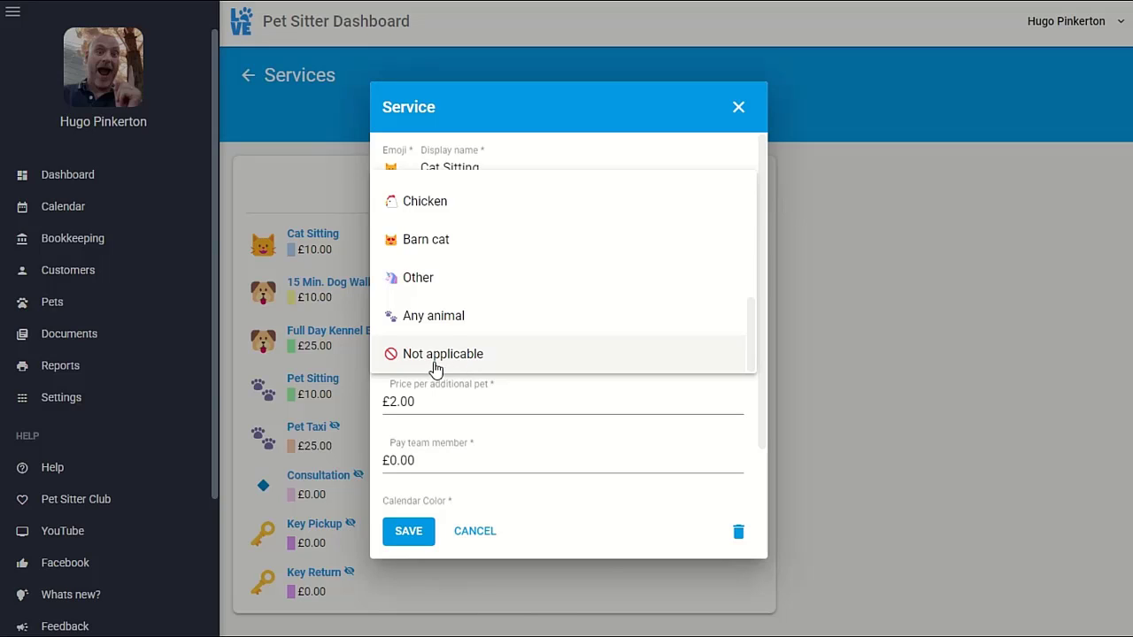
scroll(490, 254, "up", 5)
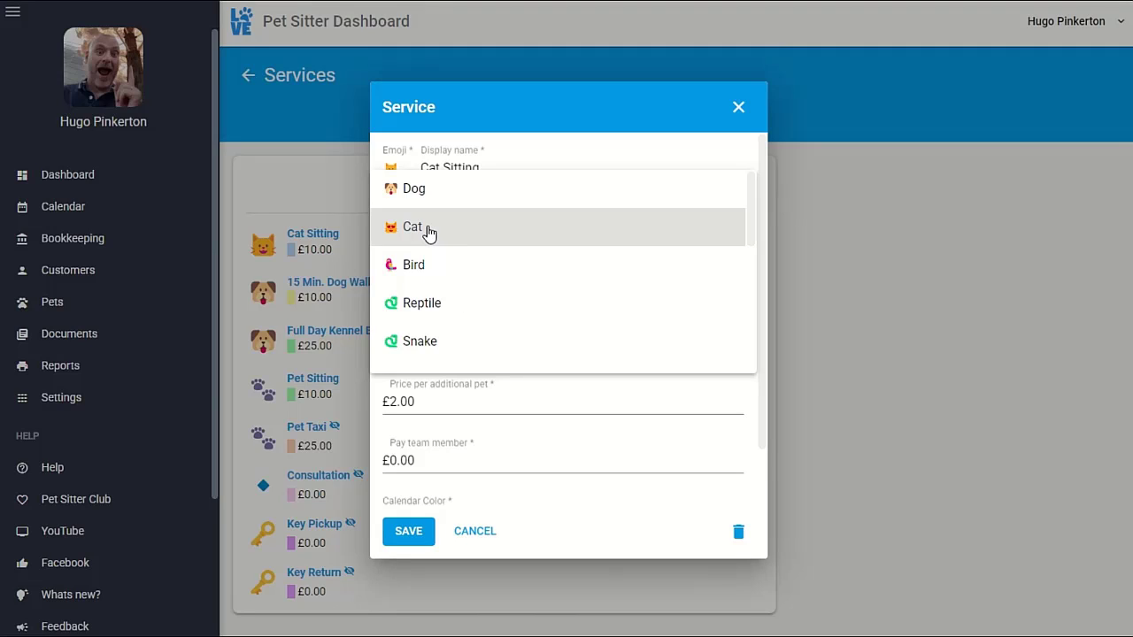
left_click(429, 232)
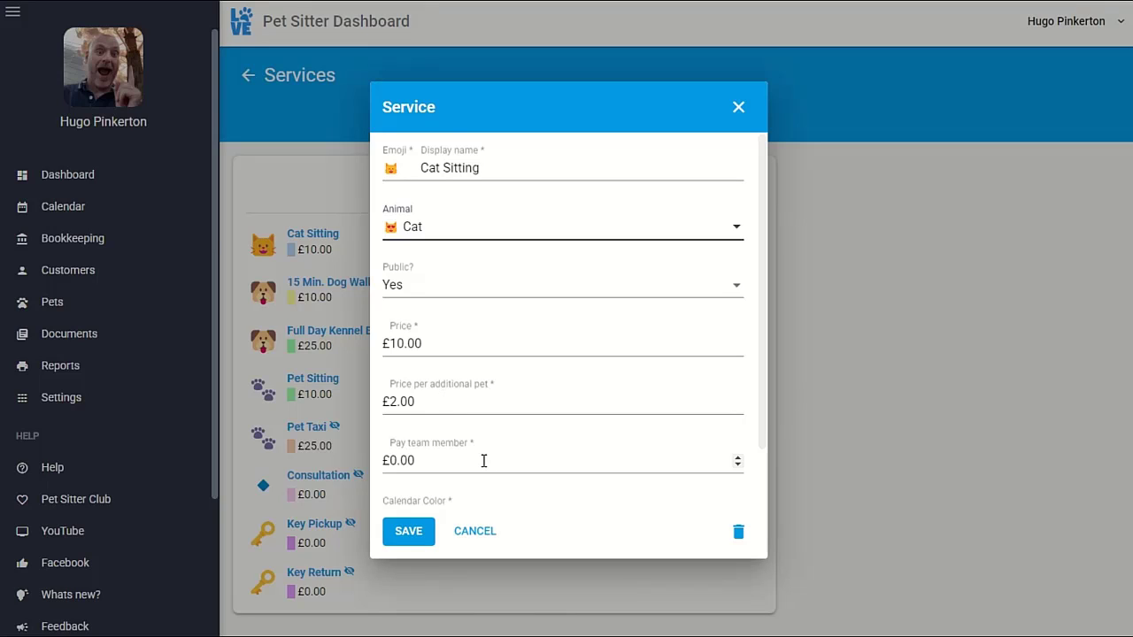
scroll(484, 461, "down", 1)
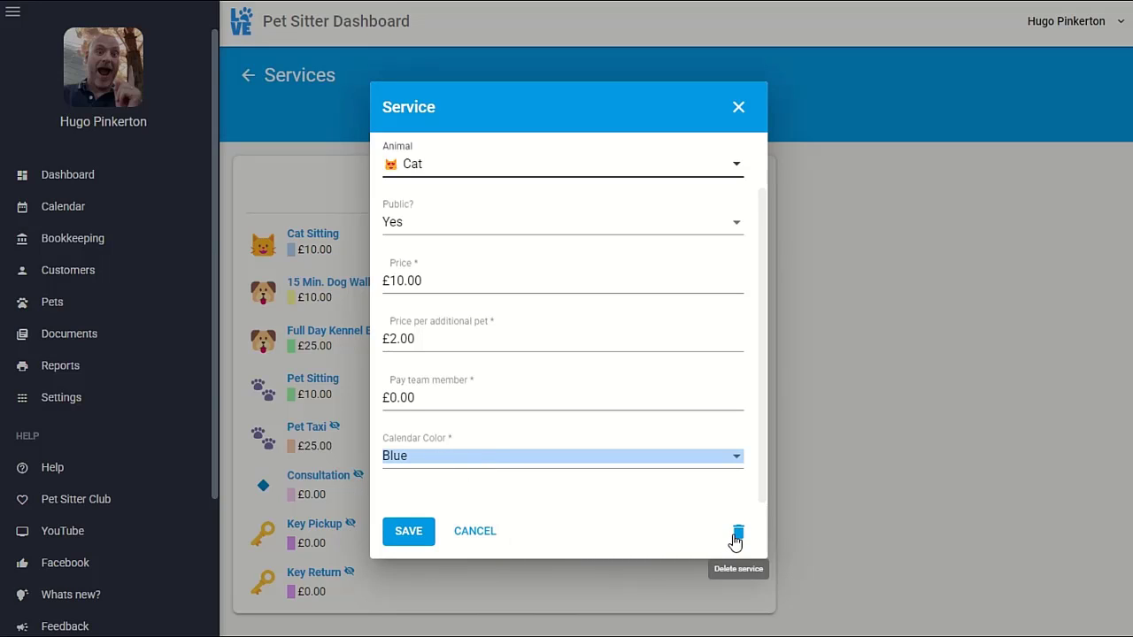
left_click(475, 533)
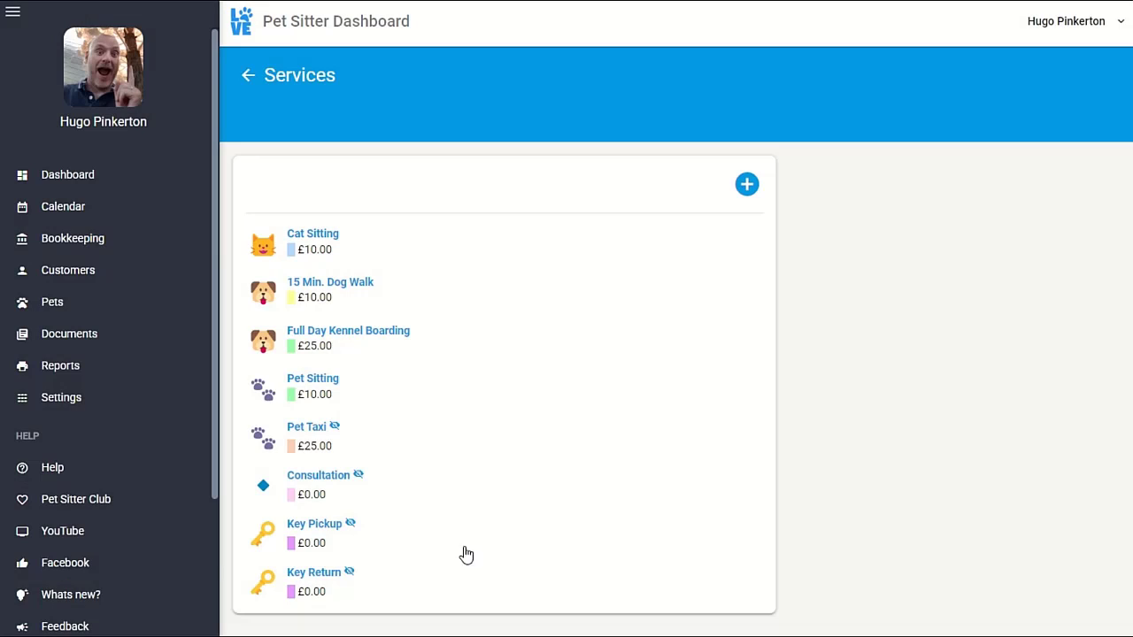
Look at the blank form for adding a service, close it, and return to the settings list.
left_click(749, 188)
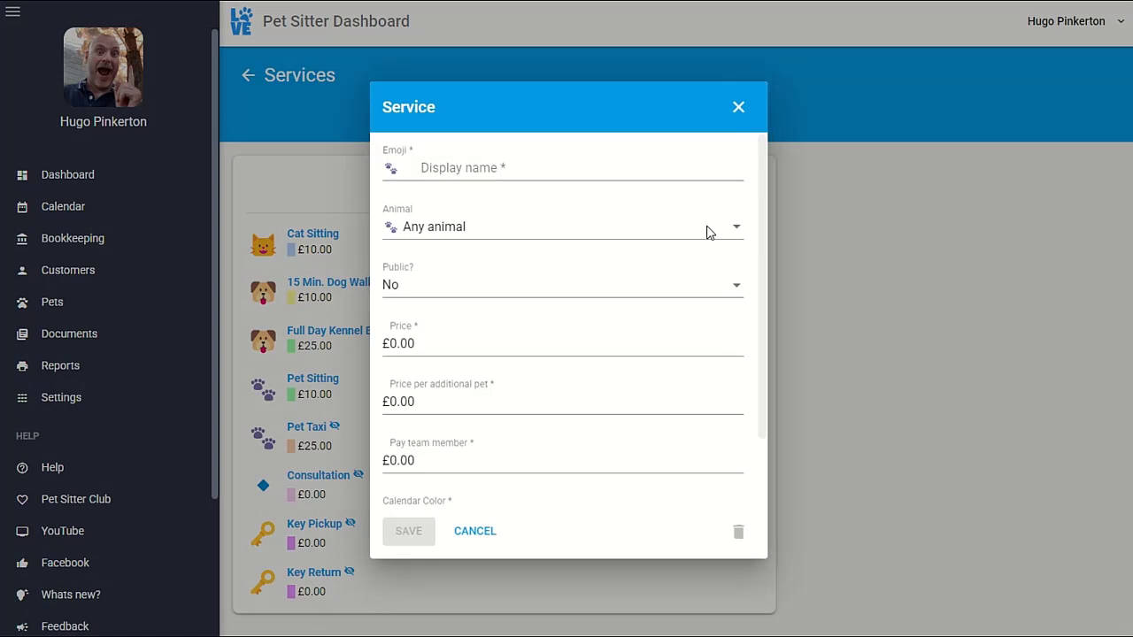
left_click(739, 108)
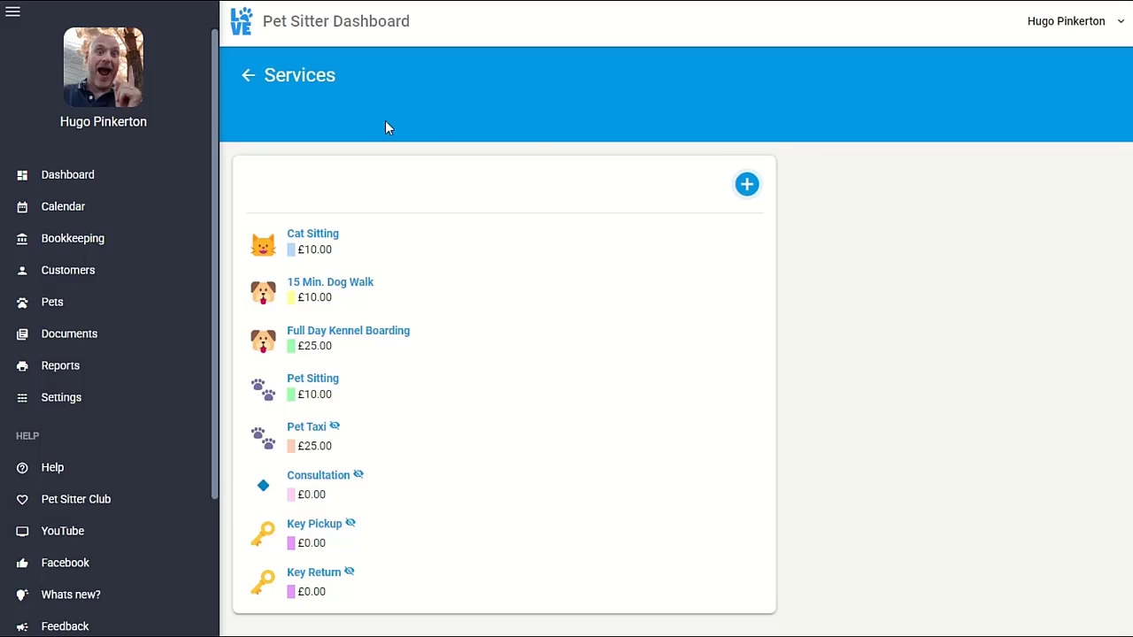
left_click(247, 76)
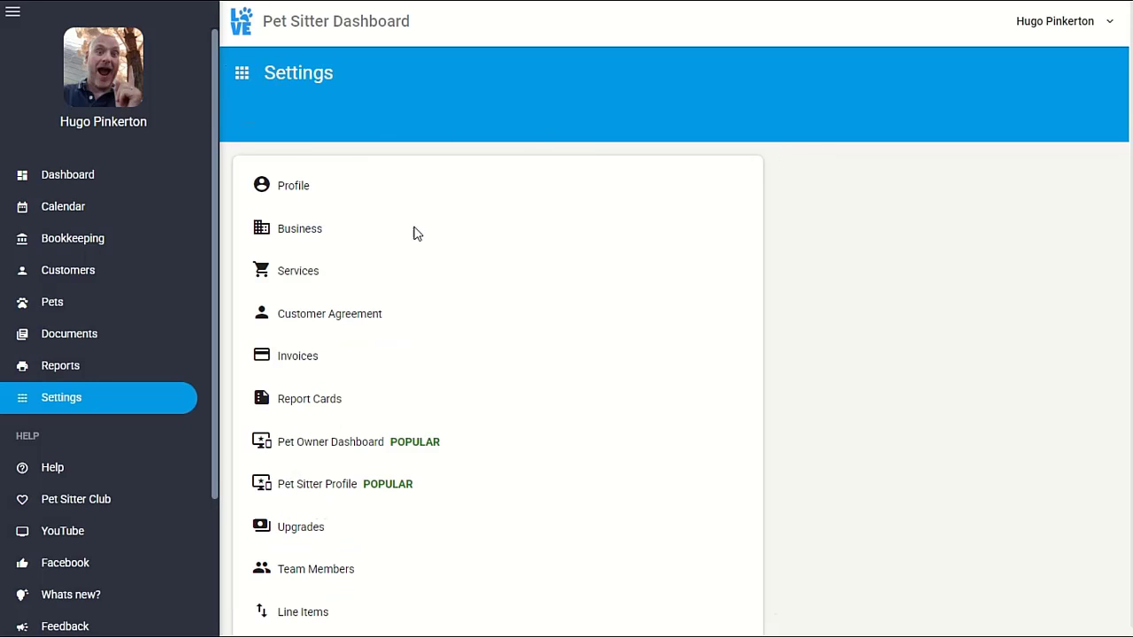
Open the Customer Agreement settings, review the agreement's clauses without editing them, and save the agreement.
left_click(341, 314)
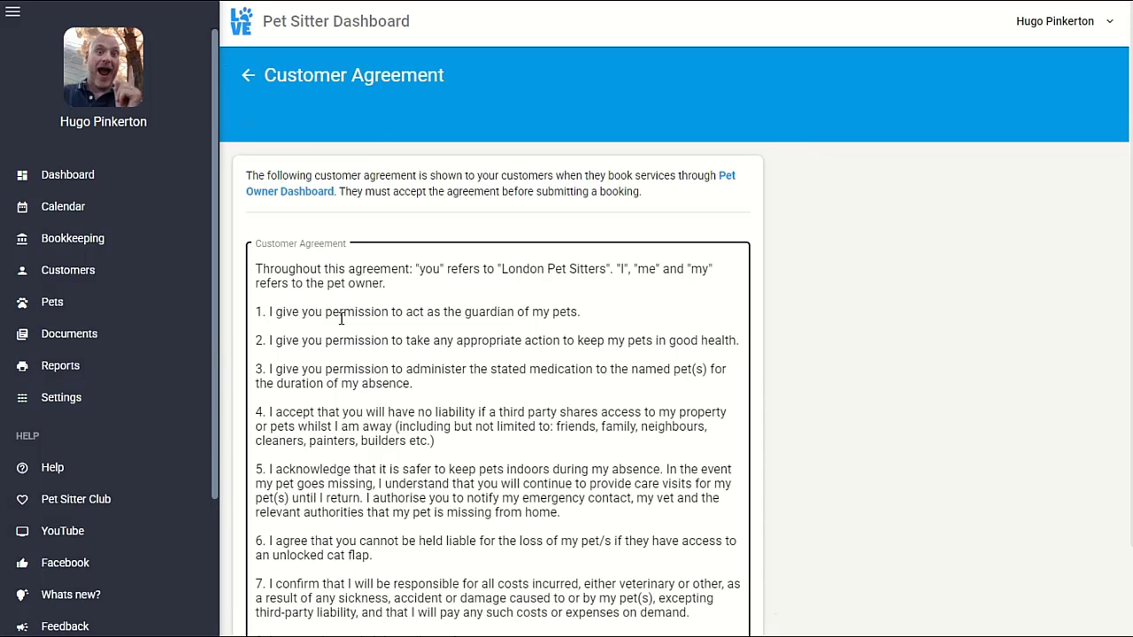
left_click(792, 310)
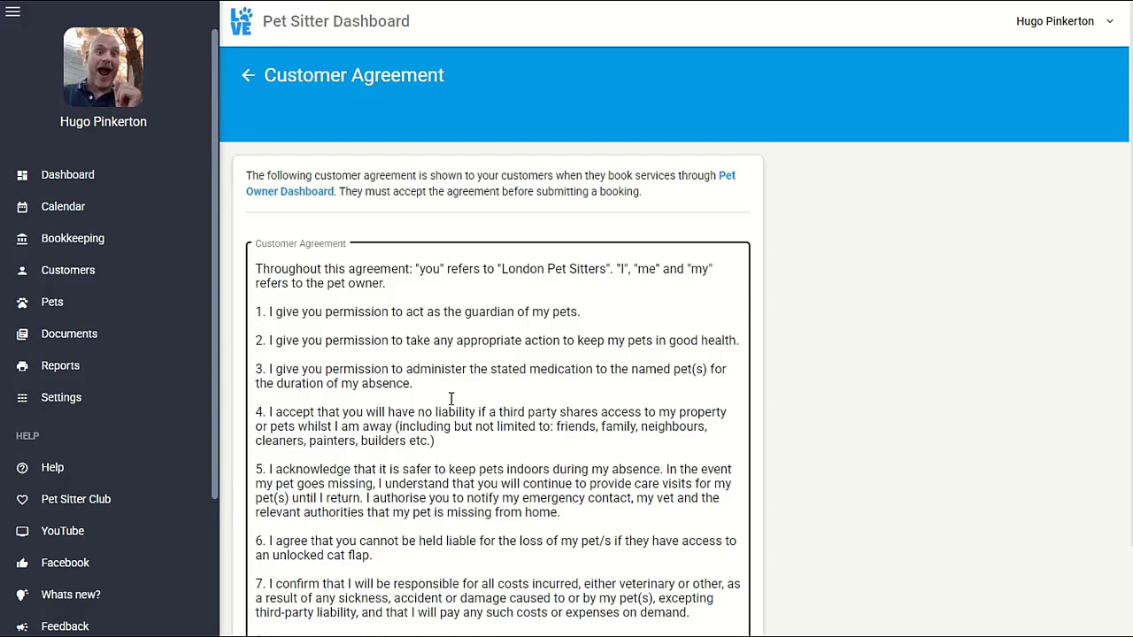
scroll(450, 398, "down", 2)
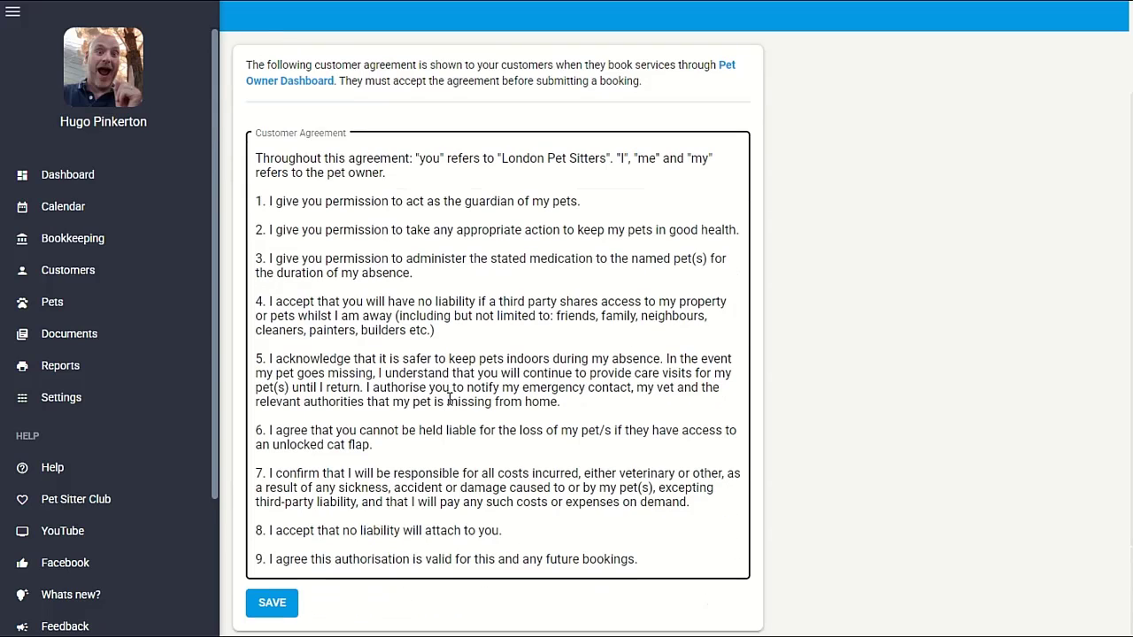
left_click_drag(694, 501, 391, 201)
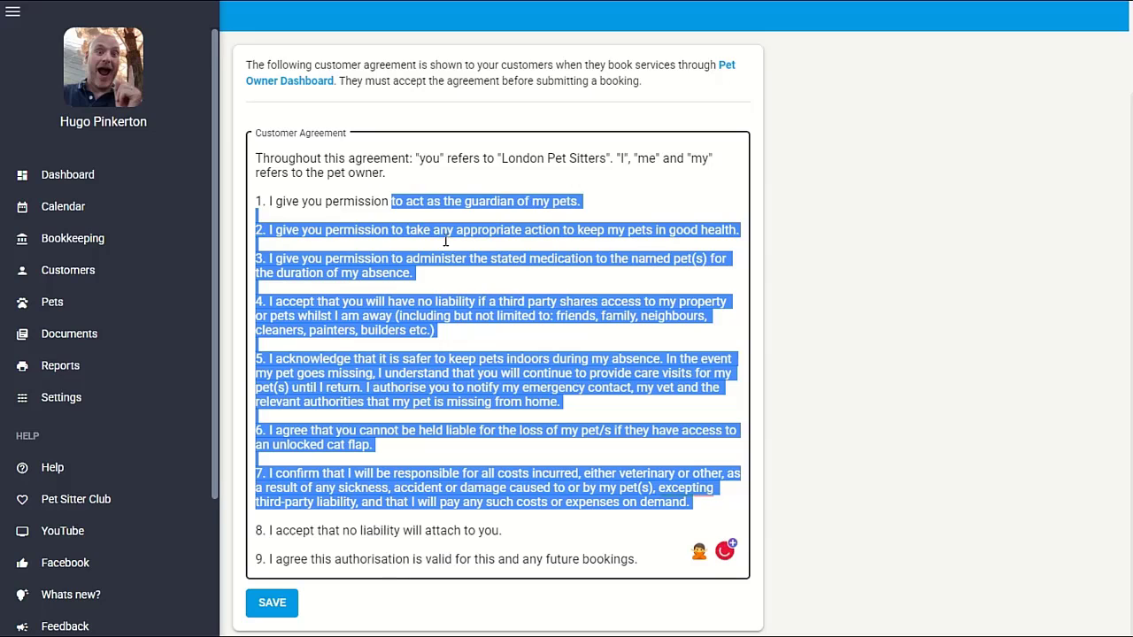
left_click(509, 269)
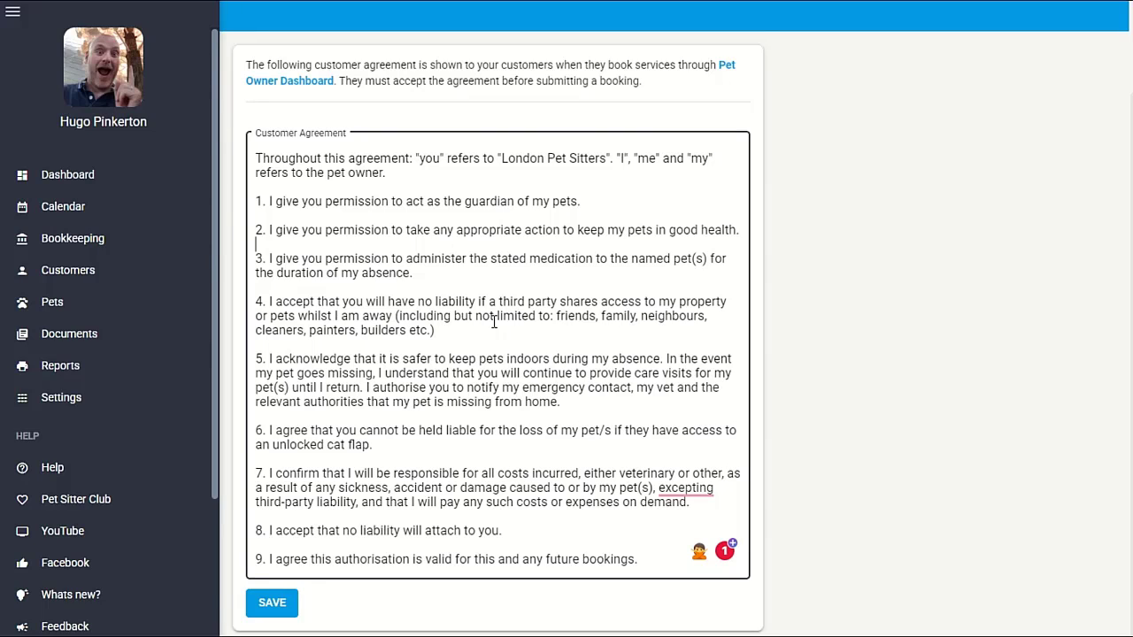
left_click(276, 609)
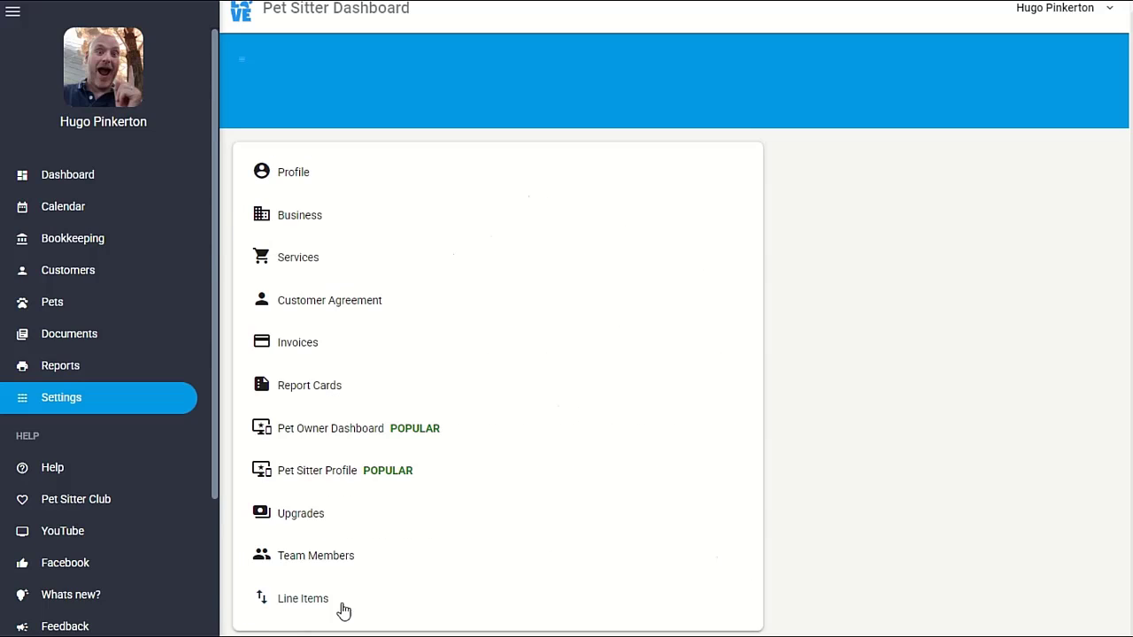
Open the invoice settings and try the automatic sending switches, leaving invoices to customers and to me on and upcoming invoices off.
left_click(297, 352)
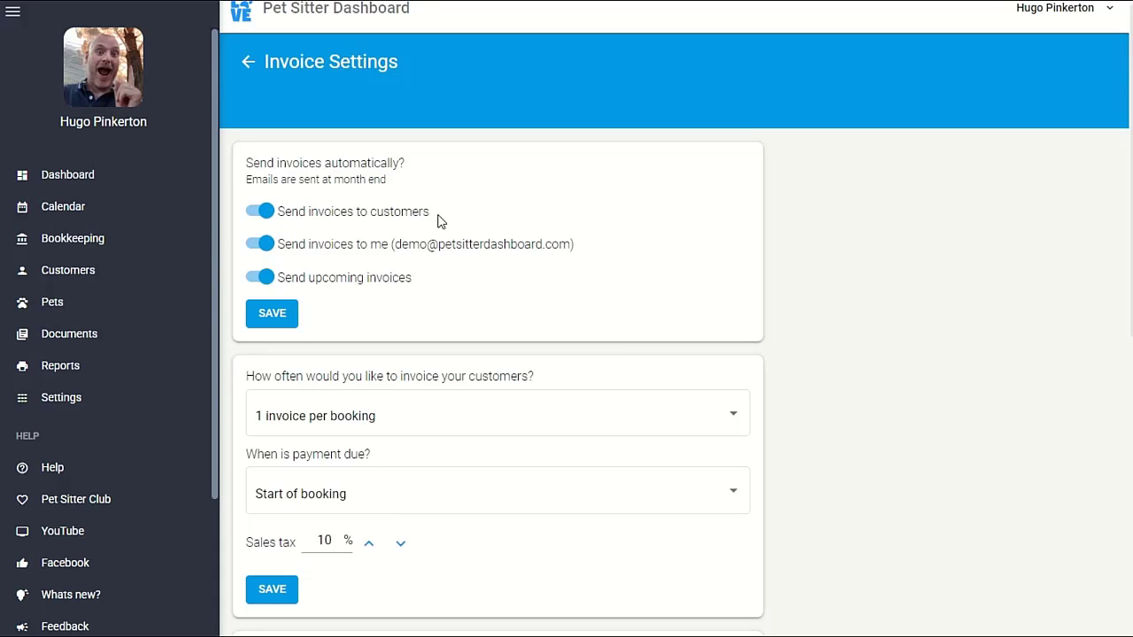
left_click(265, 217)
left_click(262, 214)
left_click(259, 243)
left_click(263, 280)
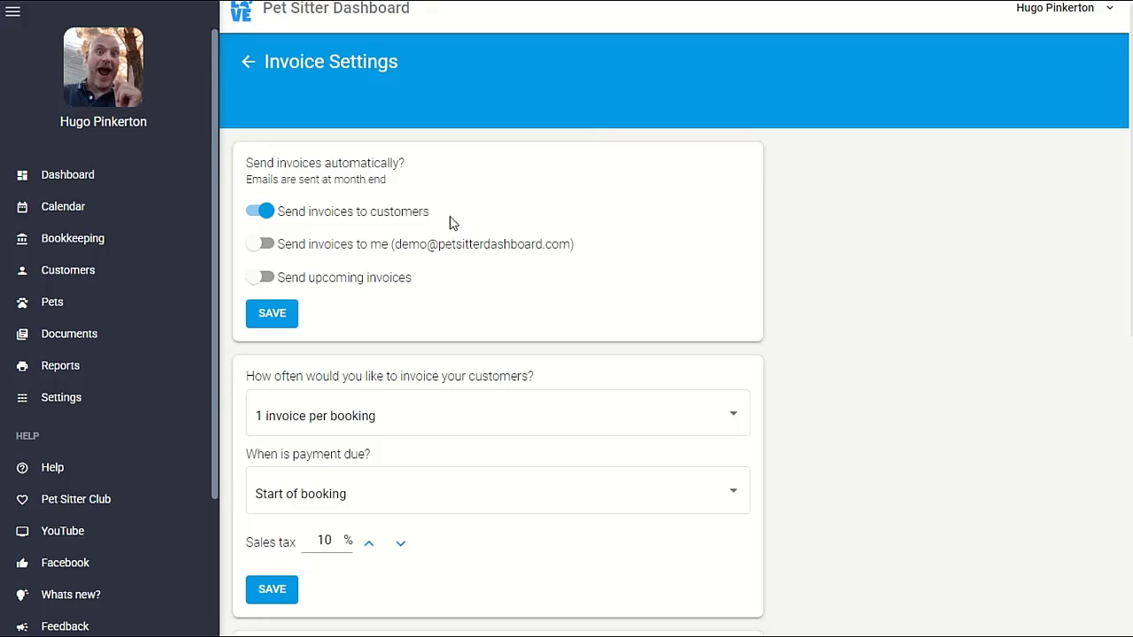
left_click(260, 212)
left_click(264, 246)
left_click(259, 245)
left_click(262, 213)
left_click(266, 244)
left_click(259, 280)
left_click(262, 281)
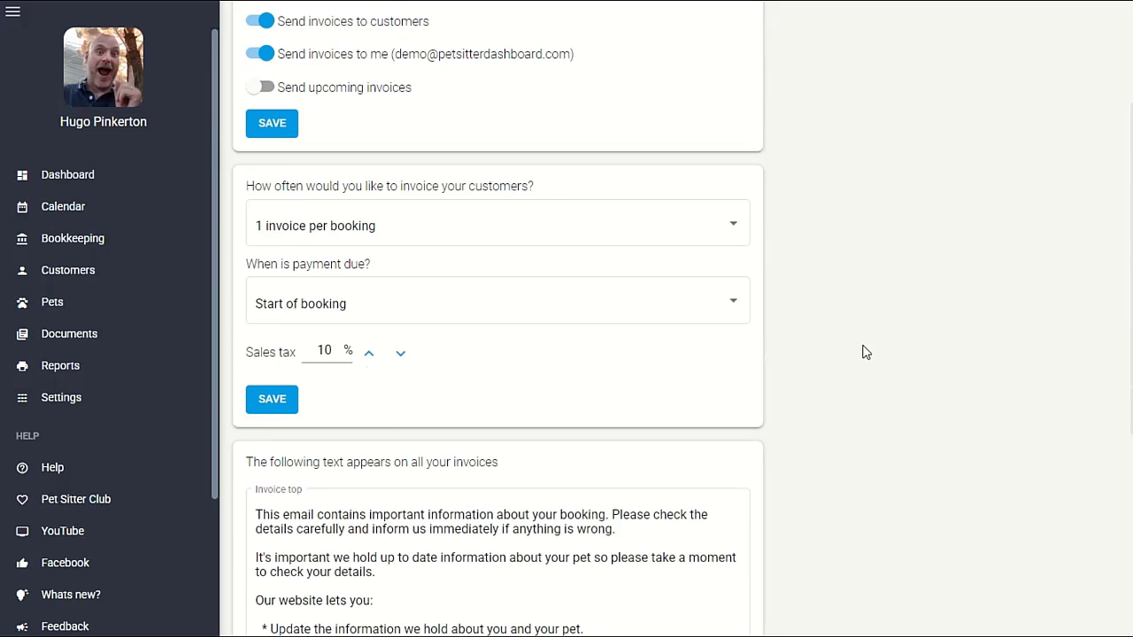
Check the available options for invoice frequency and payment due date without changing them.
scroll(863, 352, "down", 2)
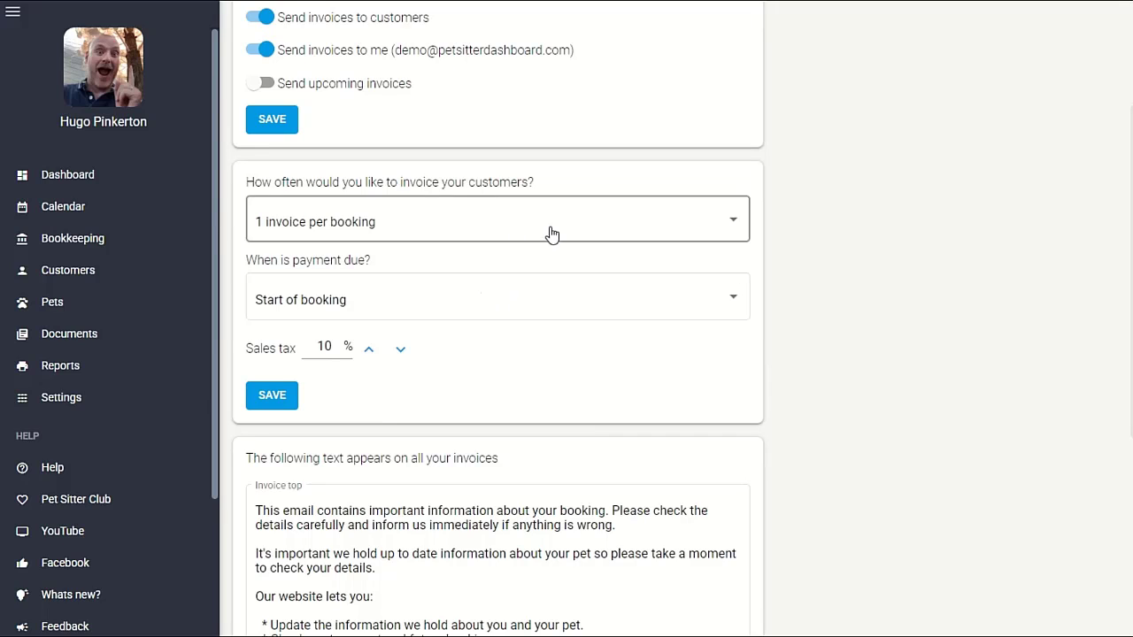
left_click(580, 223)
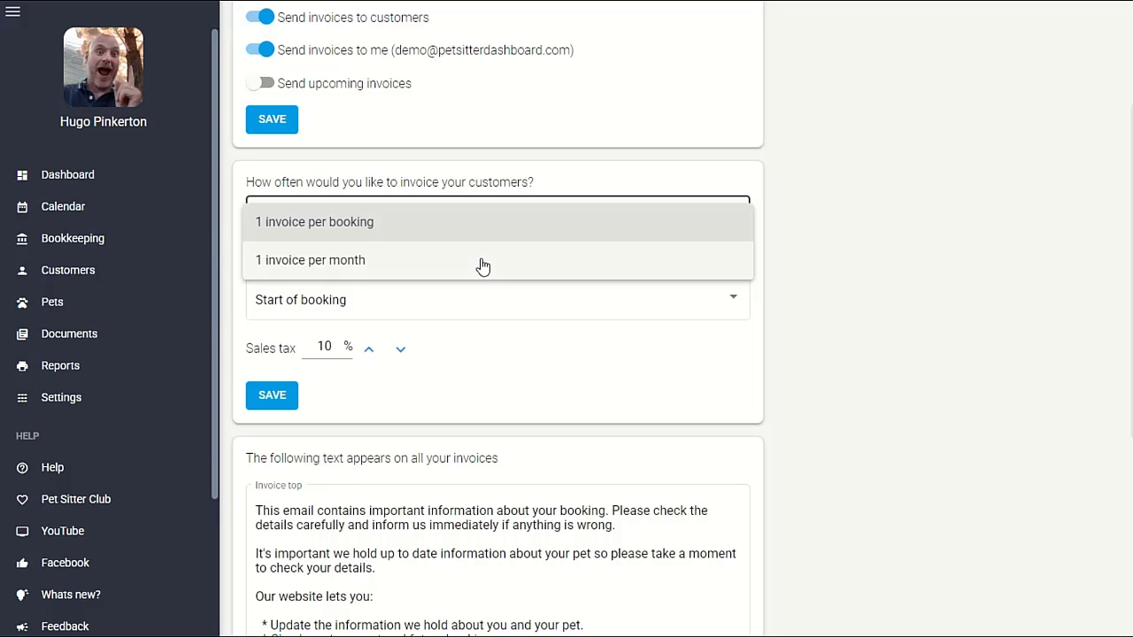
left_click(804, 268)
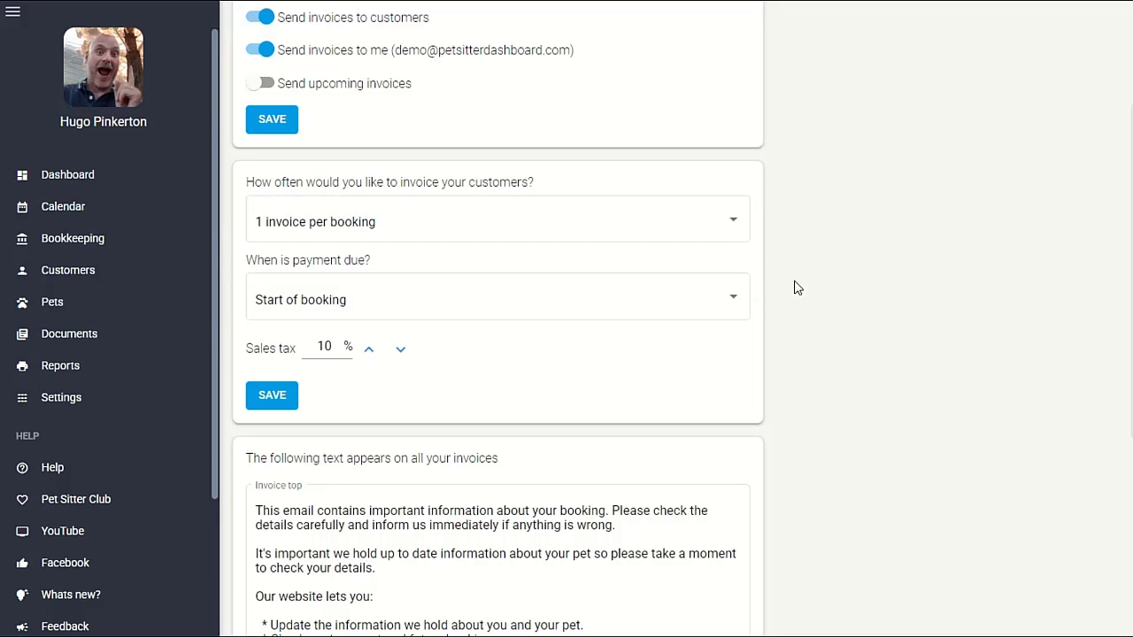
left_click(474, 311)
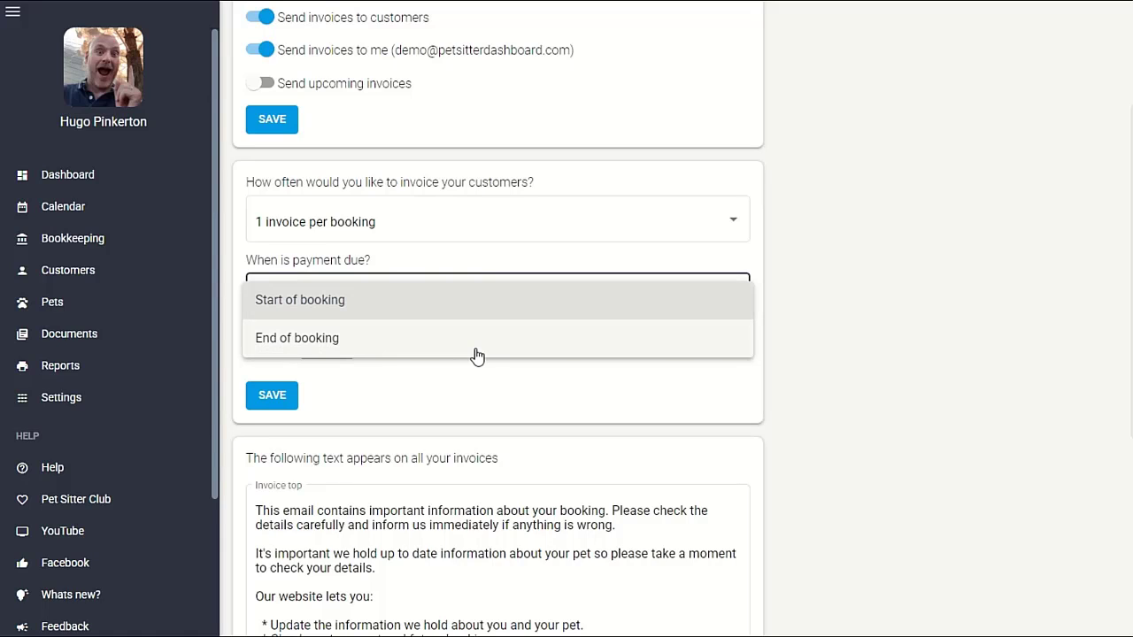
left_click(787, 294)
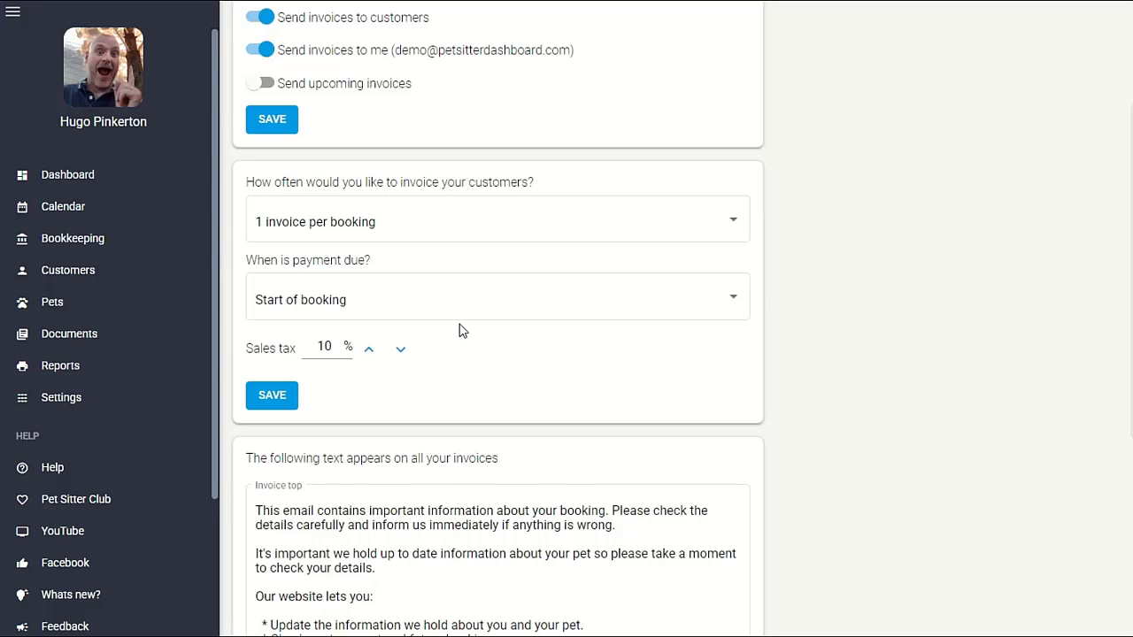
Review the invoice top, invoice body and payment terms texts that appear on all invoices.
scroll(457, 331, "down", 4)
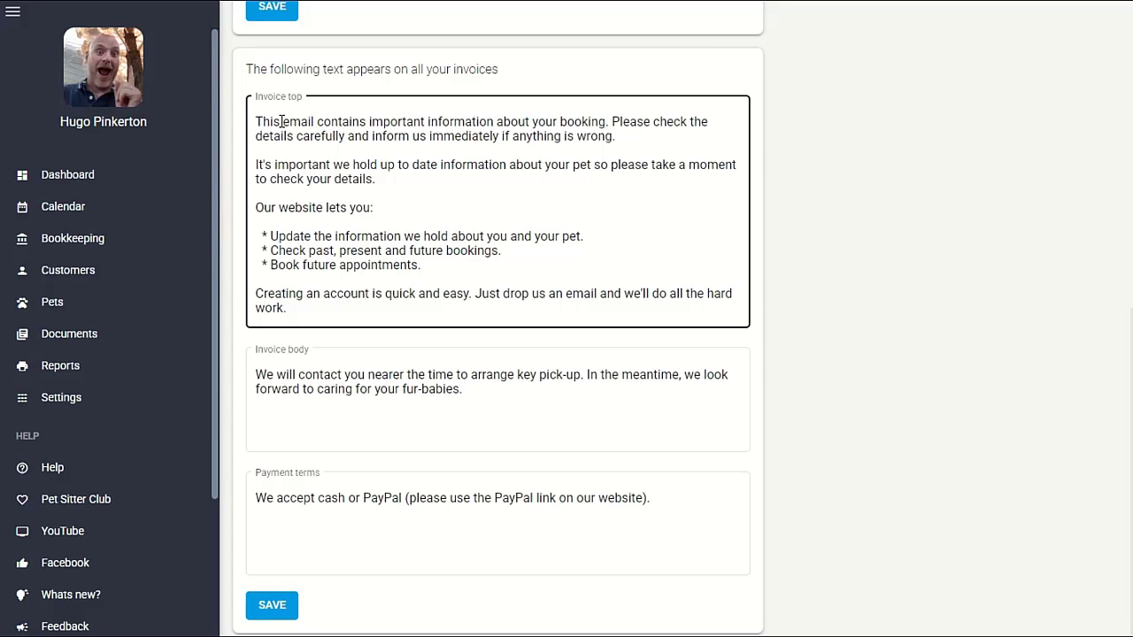
left_click(337, 399)
left_click(392, 536)
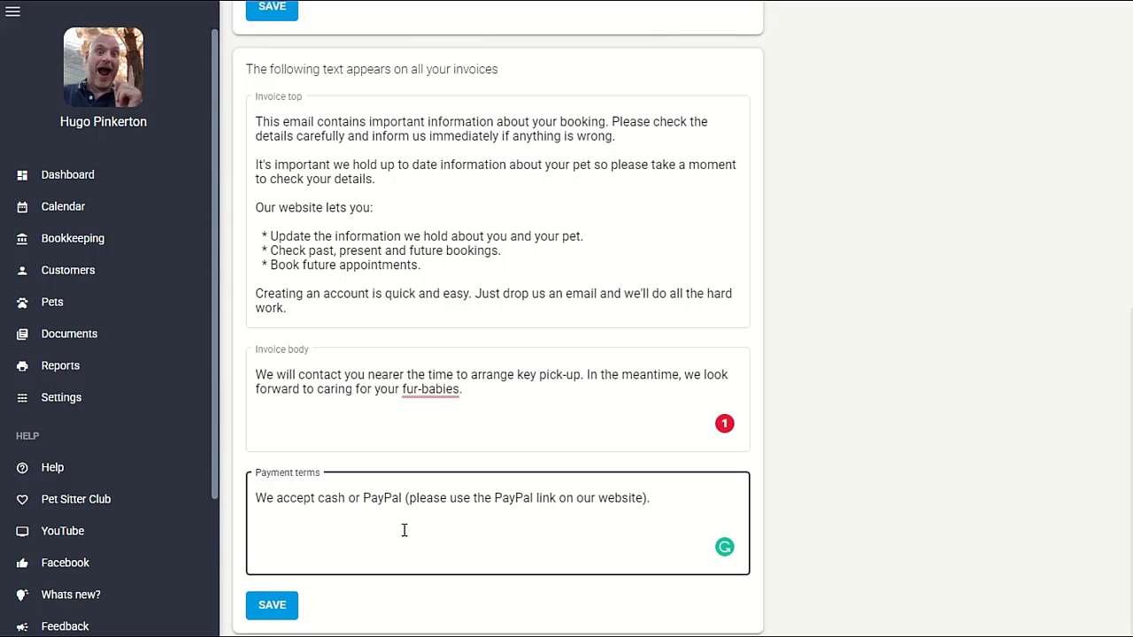
Clear the invoice body text and return to the settings list, discarding the unsaved invoice changes.
left_click(504, 397)
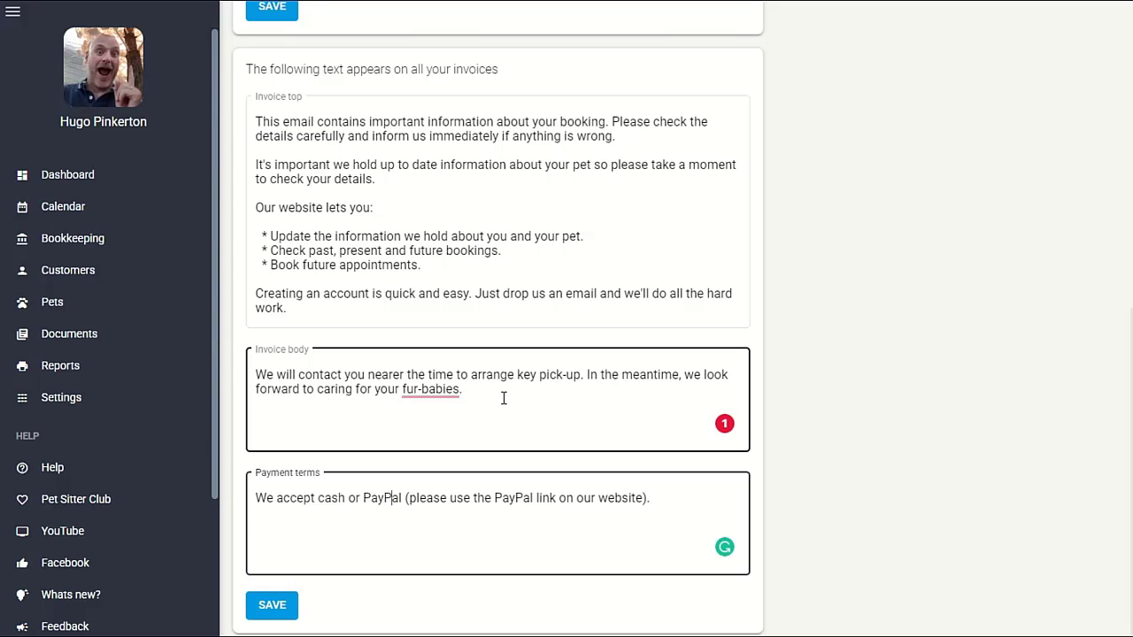
key("ctrl+a")
key("BackSpace")
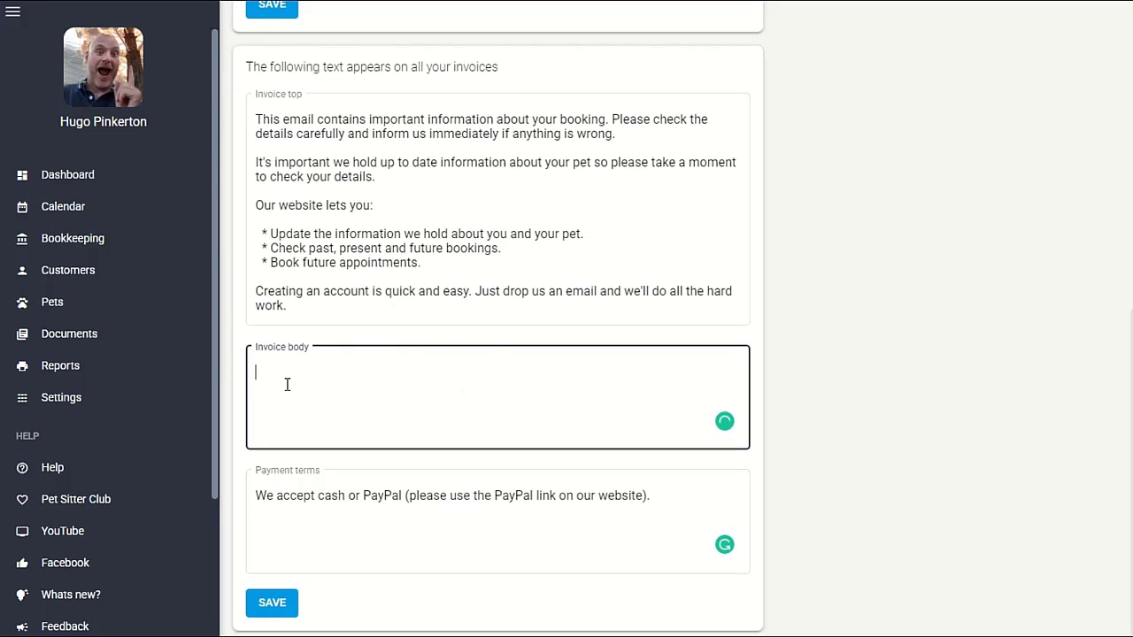
scroll(286, 384, "up", 10)
left_click(247, 81)
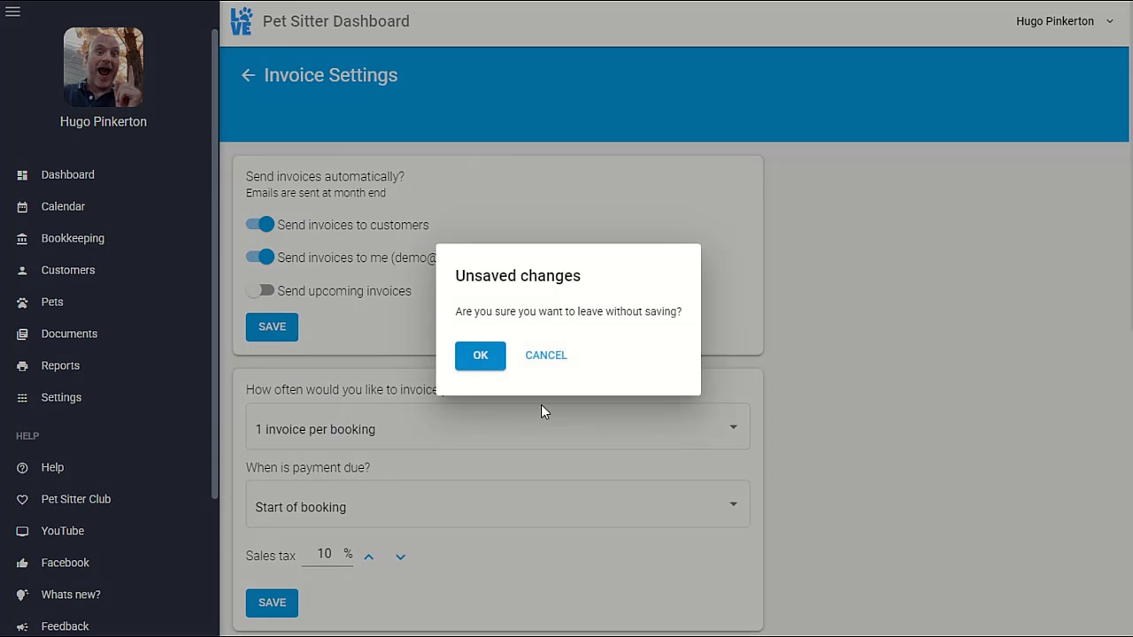
left_click(478, 353)
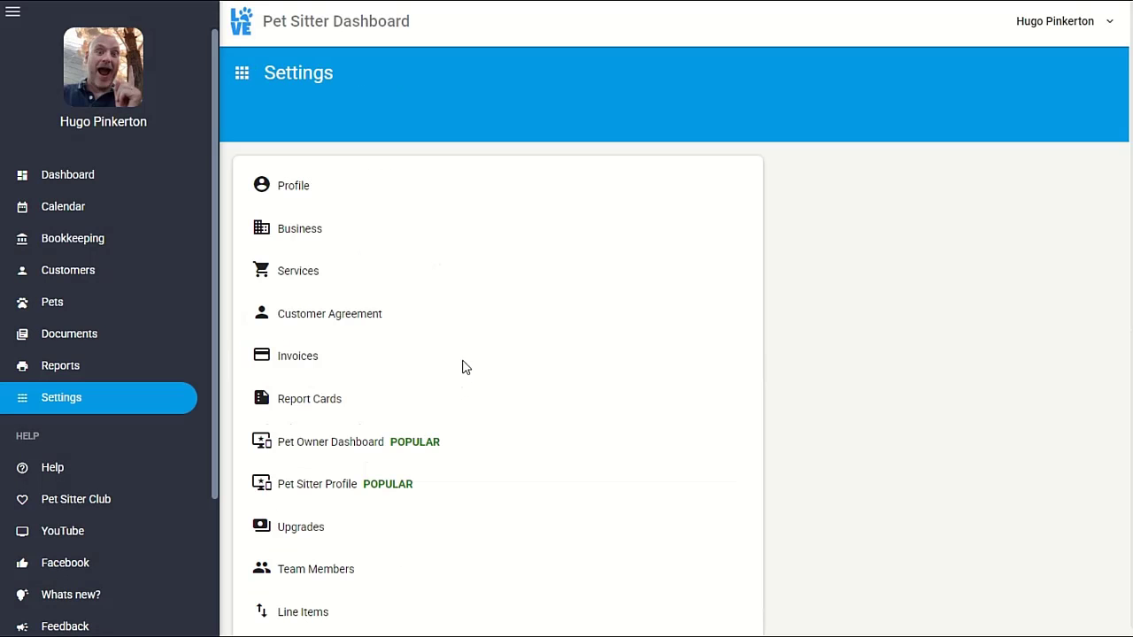
Open the report card settings and review the signature and intro texts without changing them.
left_click(302, 405)
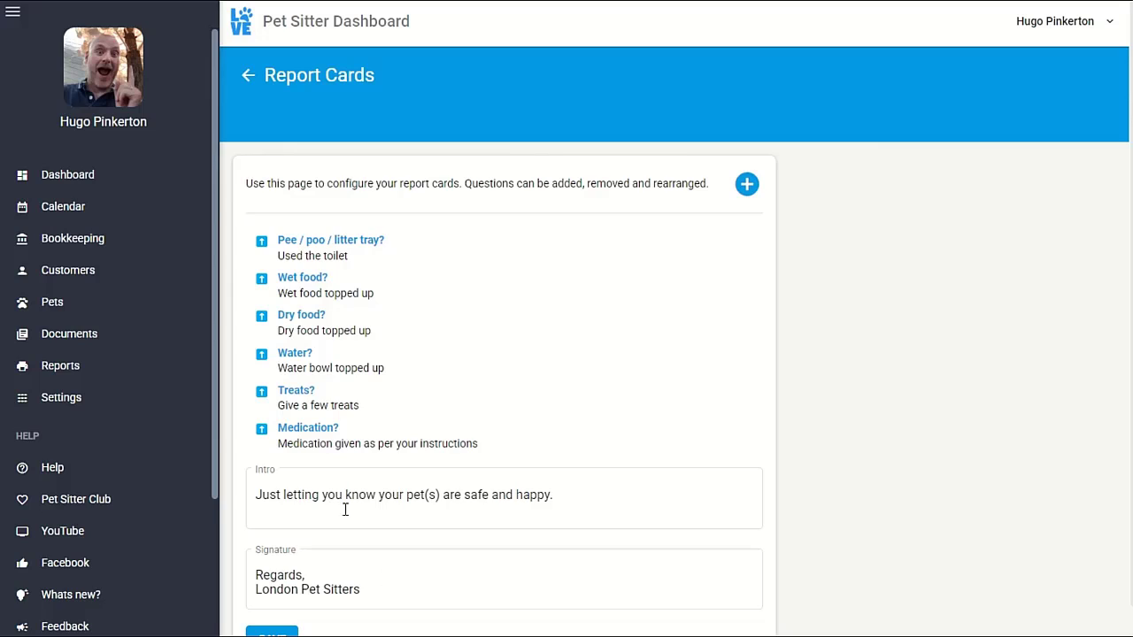
left_click(423, 588)
key("ctrl+a")
left_click(594, 492)
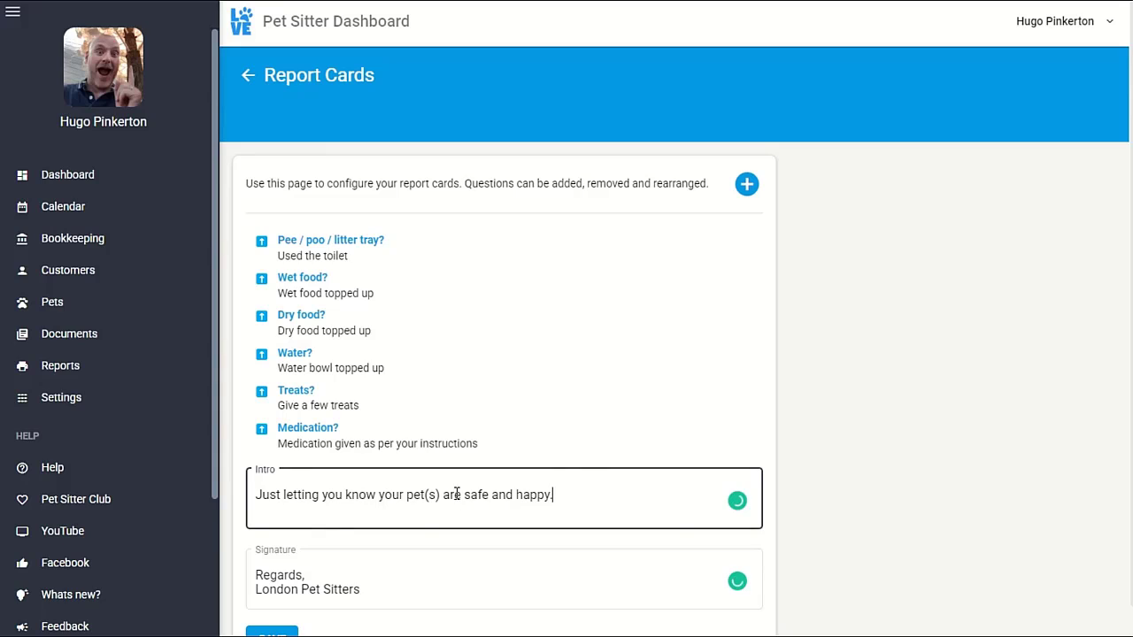
key("ctrl+a")
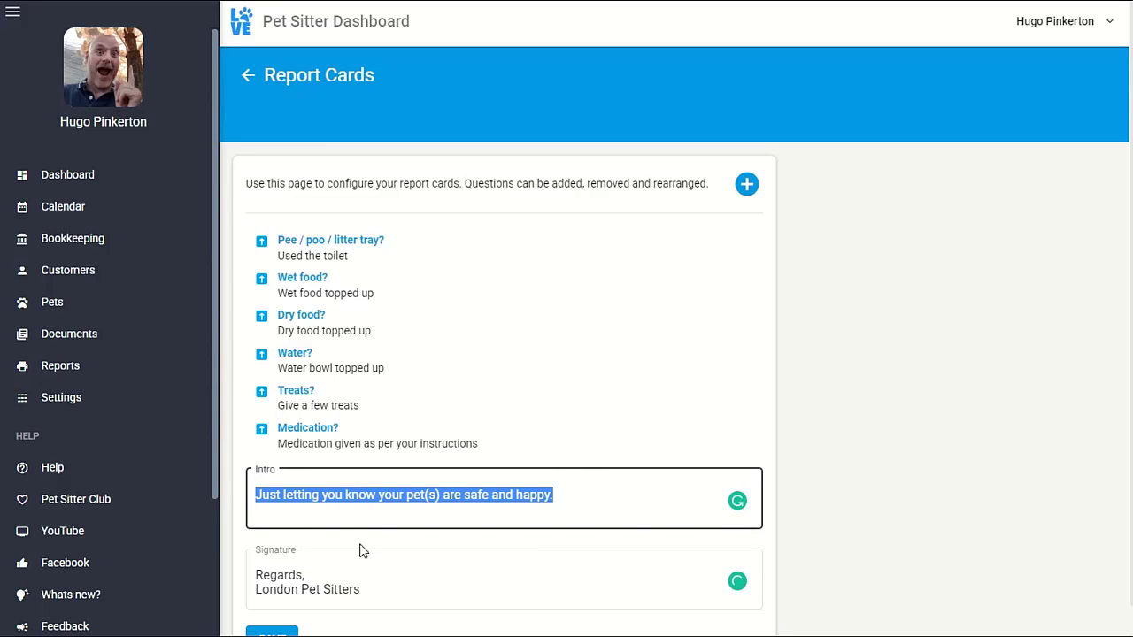
Examine the "Pee / poo / litter tray?" checklist question and the blank new-question form, cancelling both without changes.
left_click(331, 241)
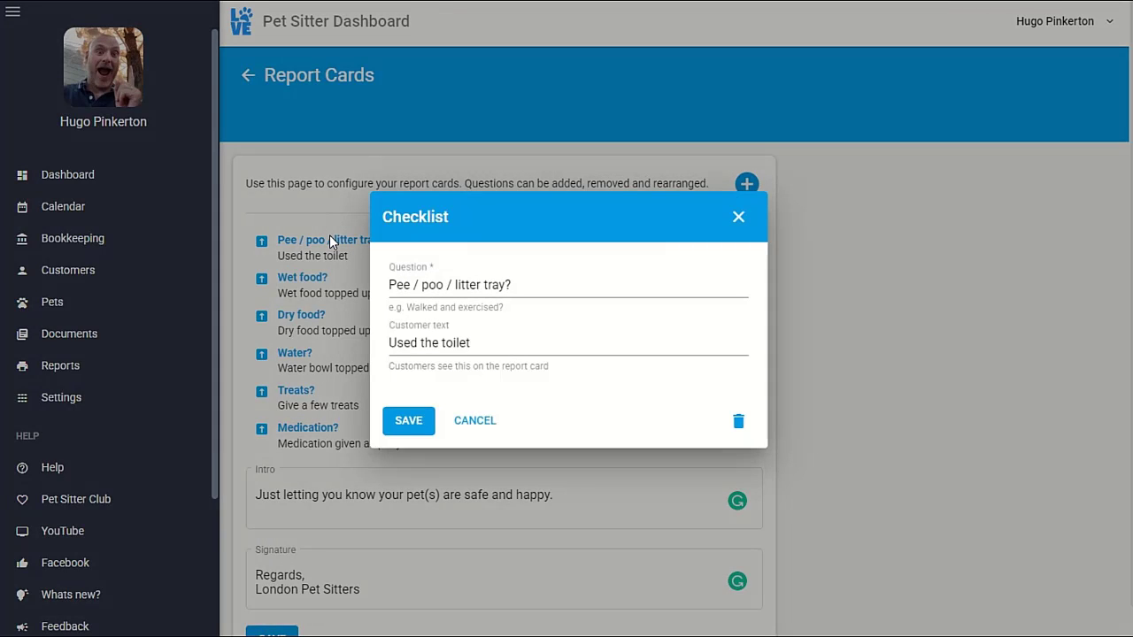
left_click(517, 352)
left_click(478, 422)
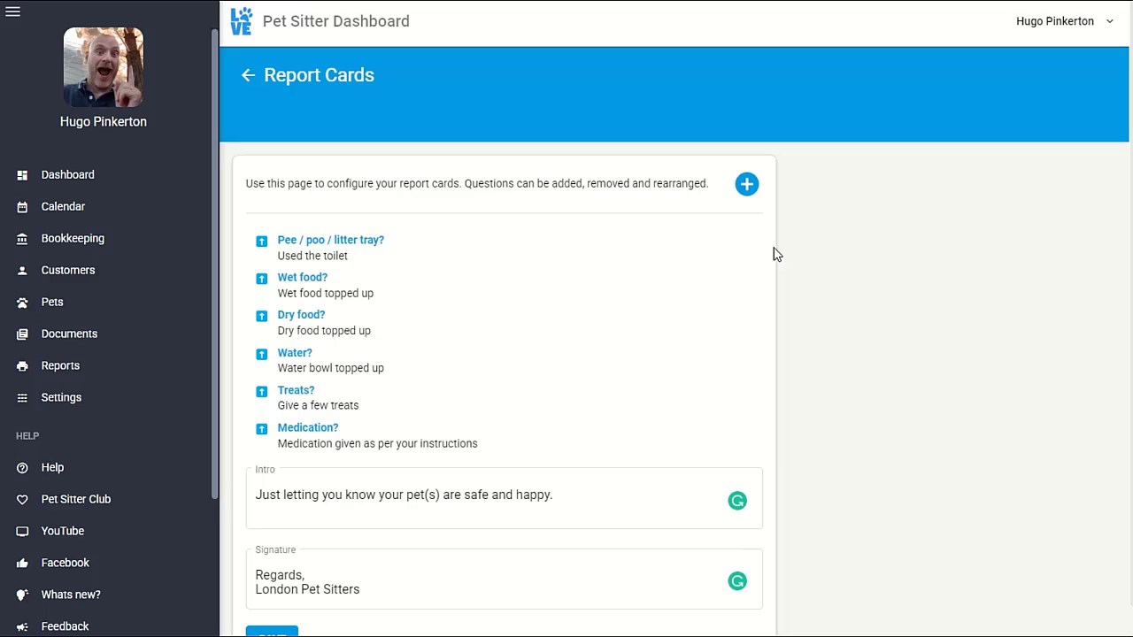
left_click(746, 183)
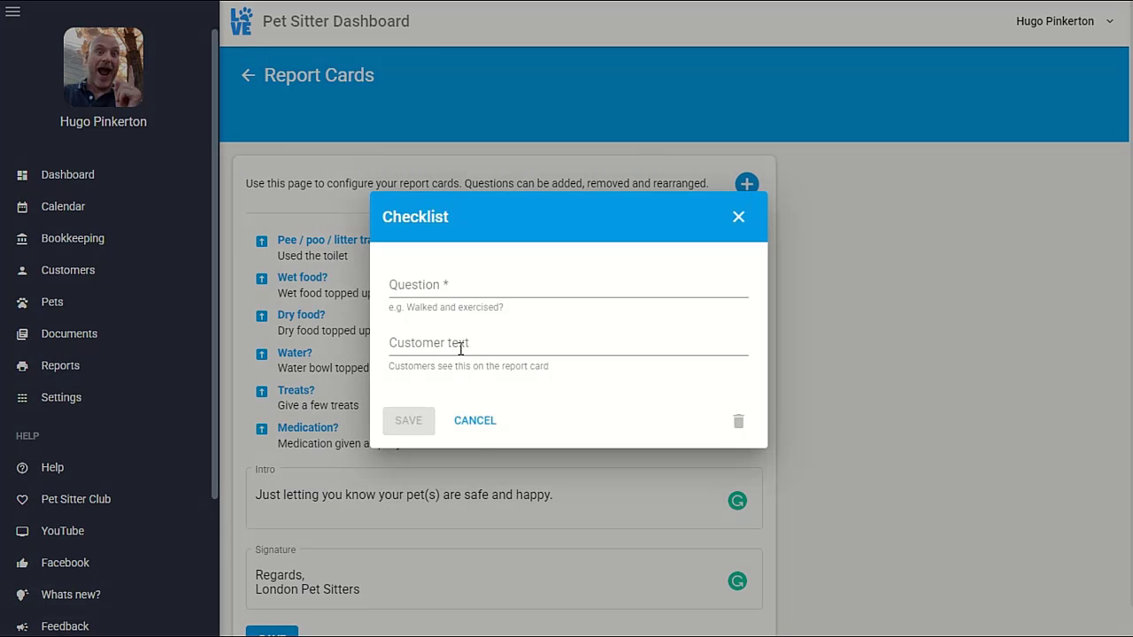
left_click(474, 425)
left_click(328, 241)
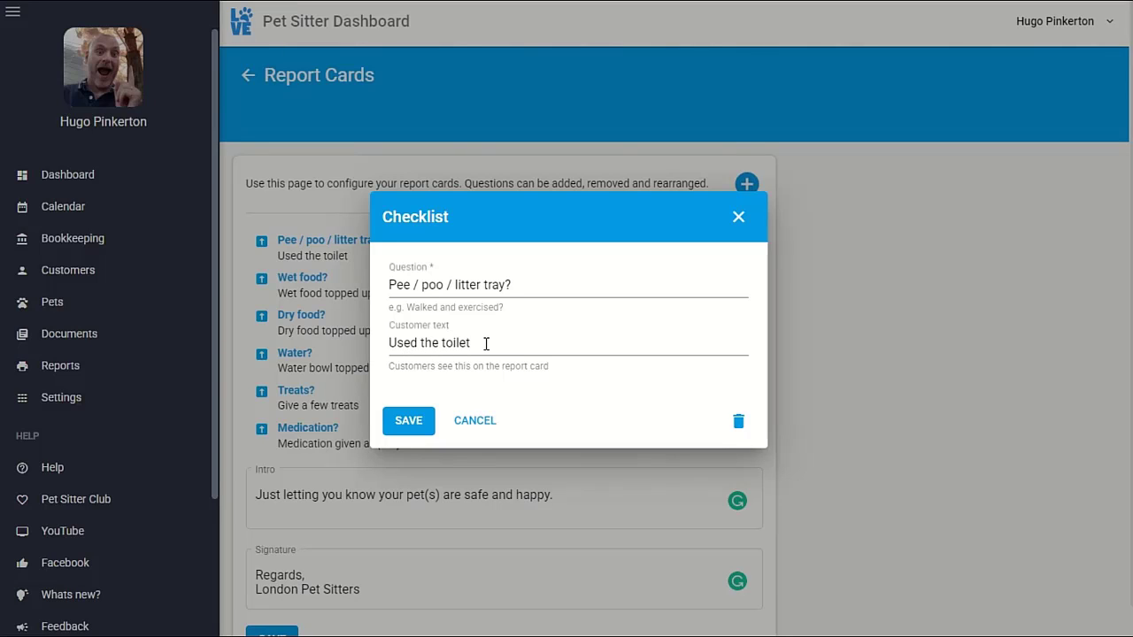
left_click(481, 431)
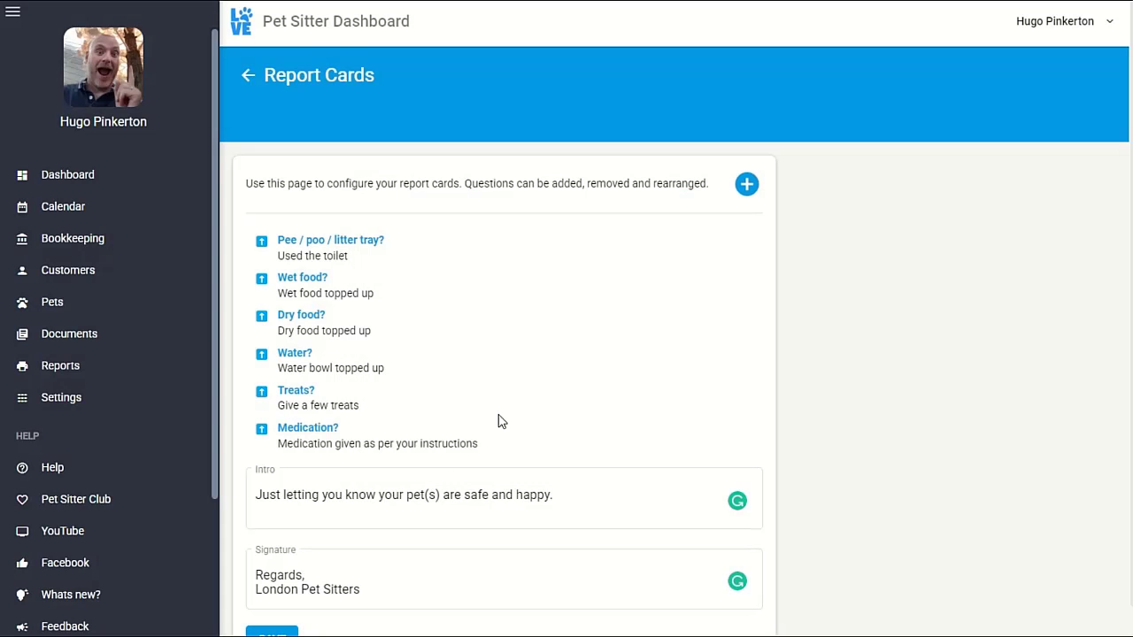
Add the question "Locked the door?" to the report card checklist without customer text and save it.
left_click(746, 184)
left_click(522, 283)
type("L")
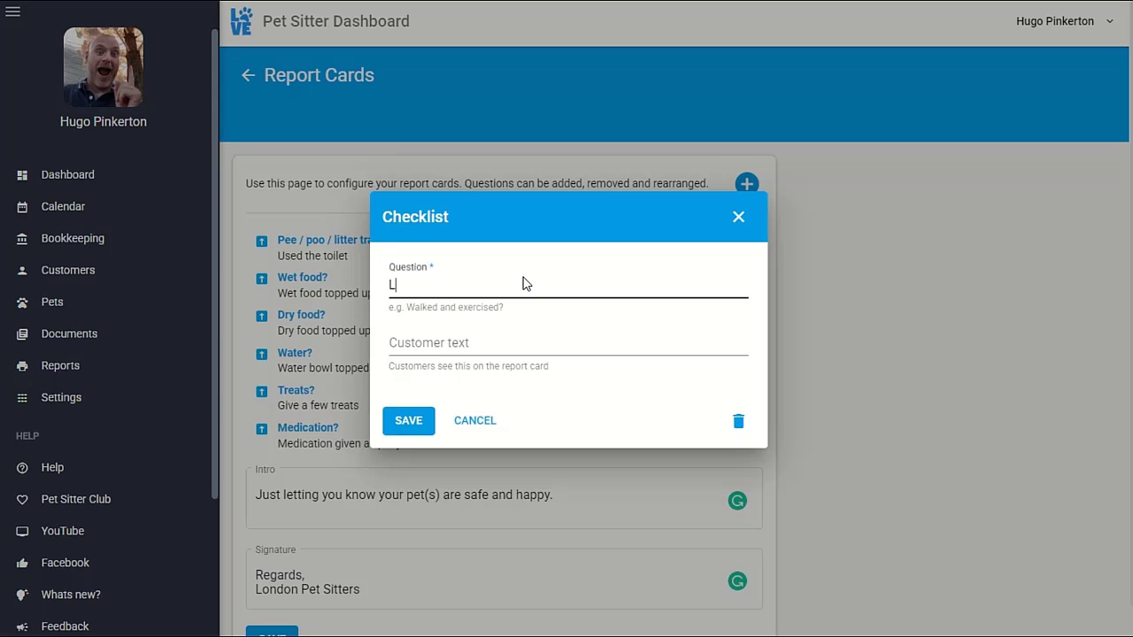
type("ocked the door")
left_click(409, 422)
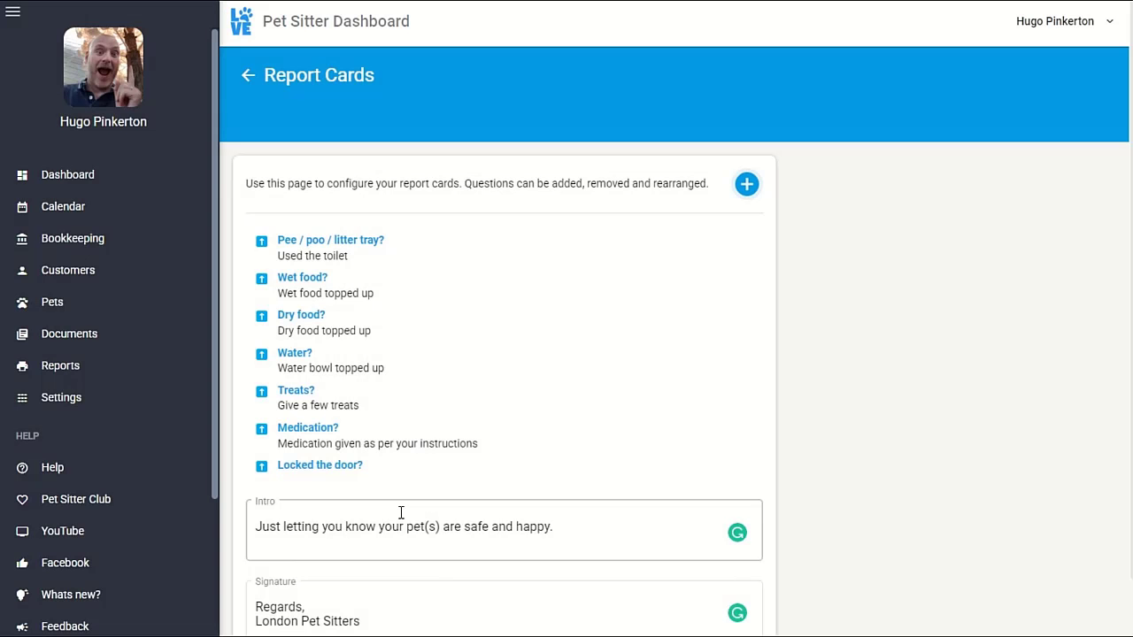
Delete the "Locked the door?" question from the report card checklist.
left_click(308, 467)
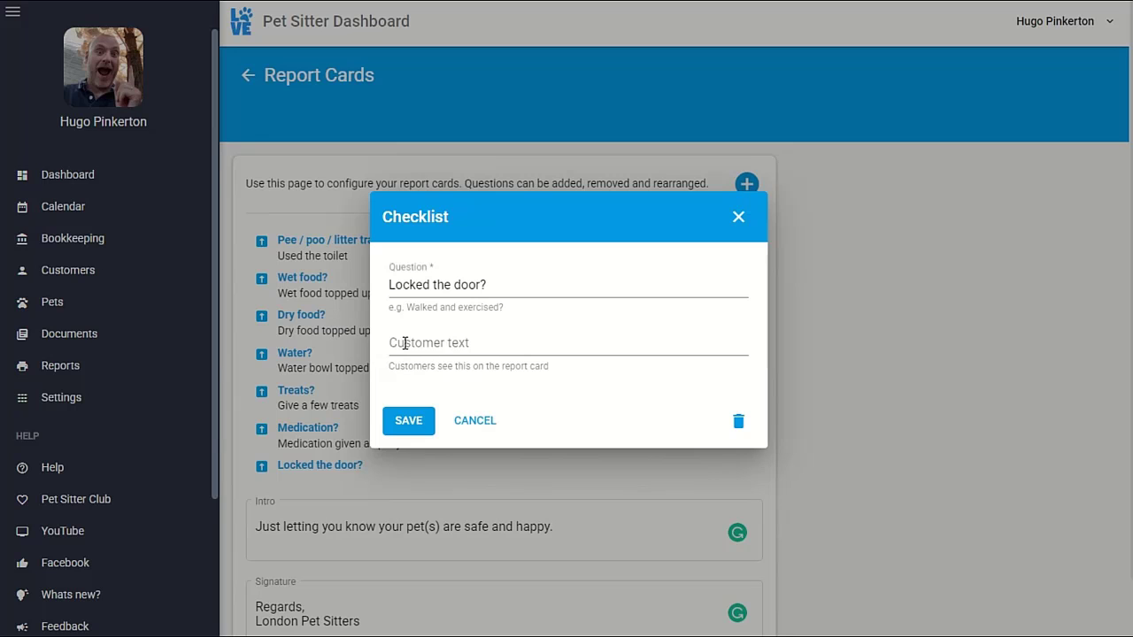
left_click(739, 422)
left_click(461, 361)
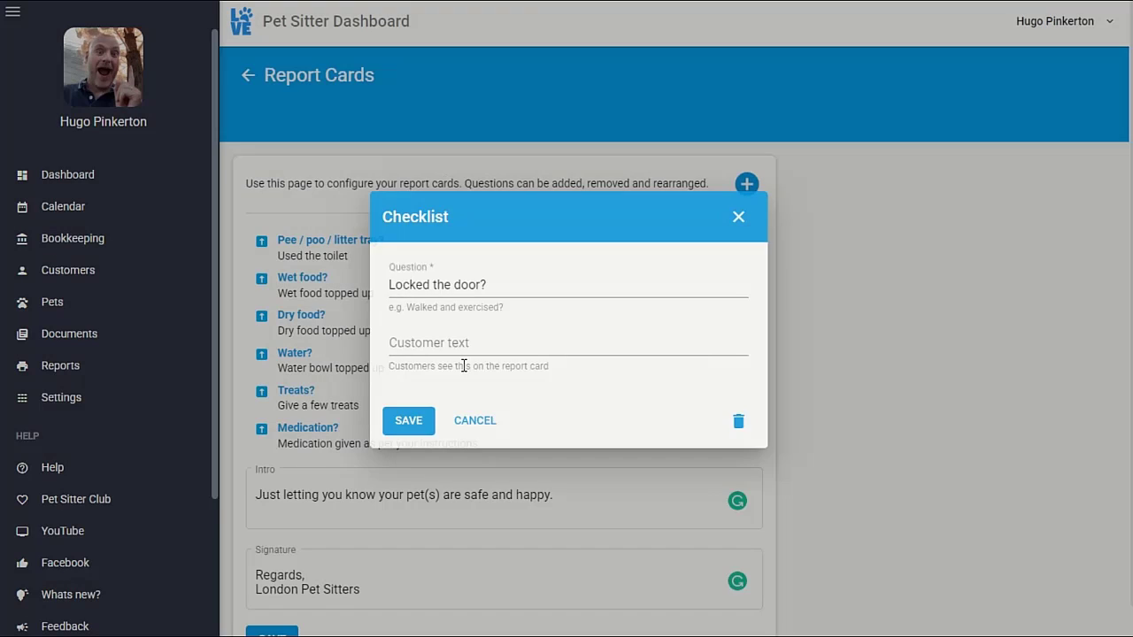
Return to the settings list and open the Pet Owner Dashboard settings, reviewing the page down to its configuration options.
scroll(450, 371, "down", 1)
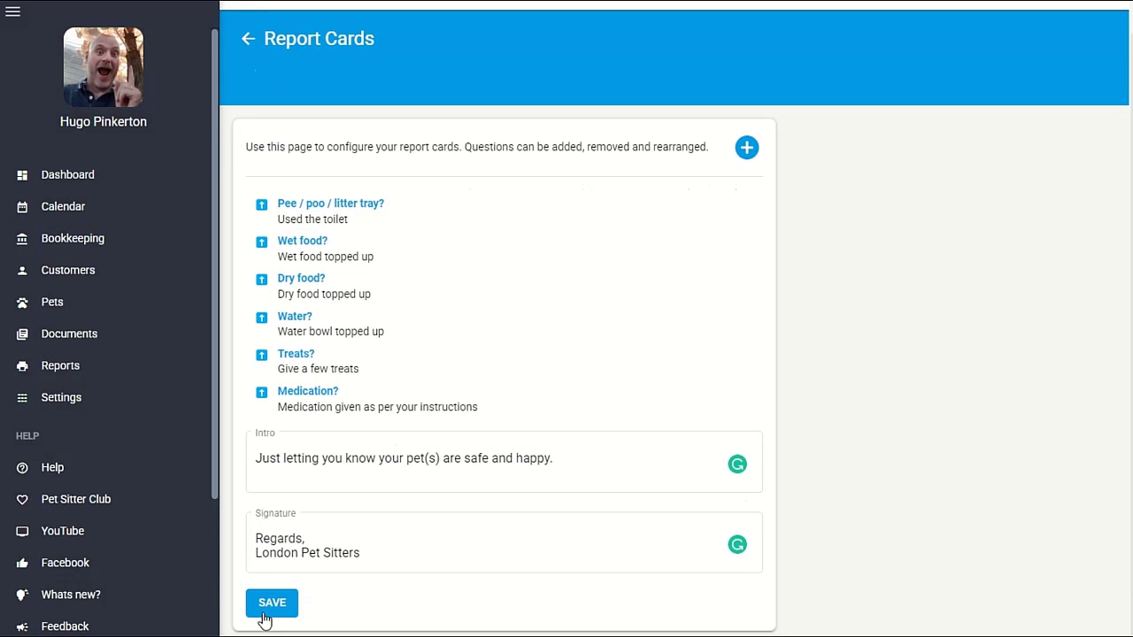
left_click(247, 39)
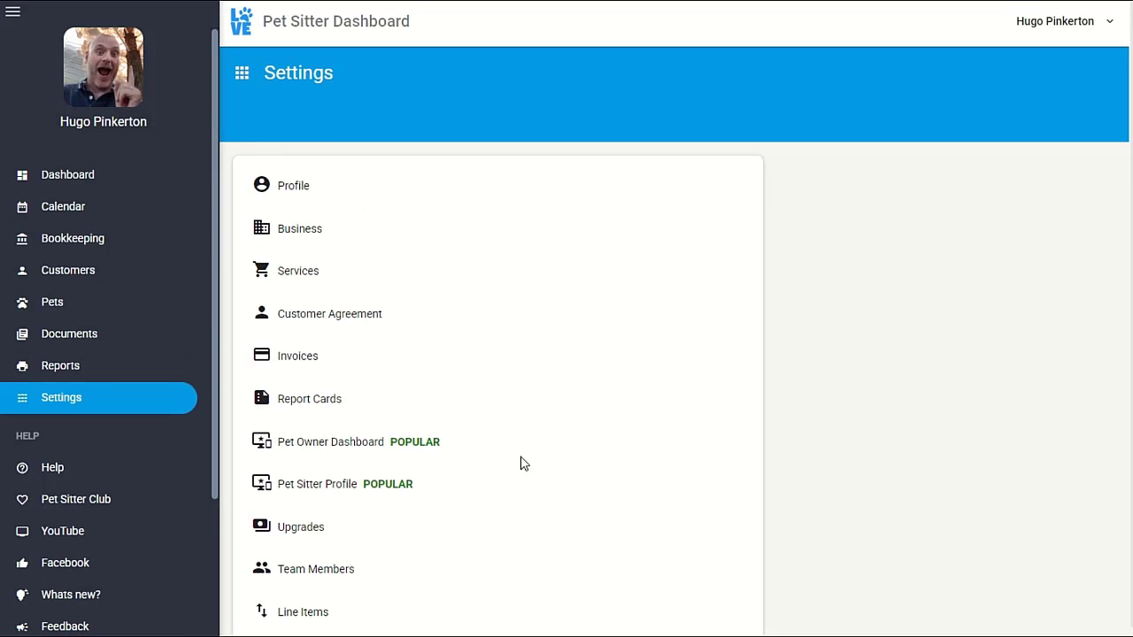
left_click(344, 452)
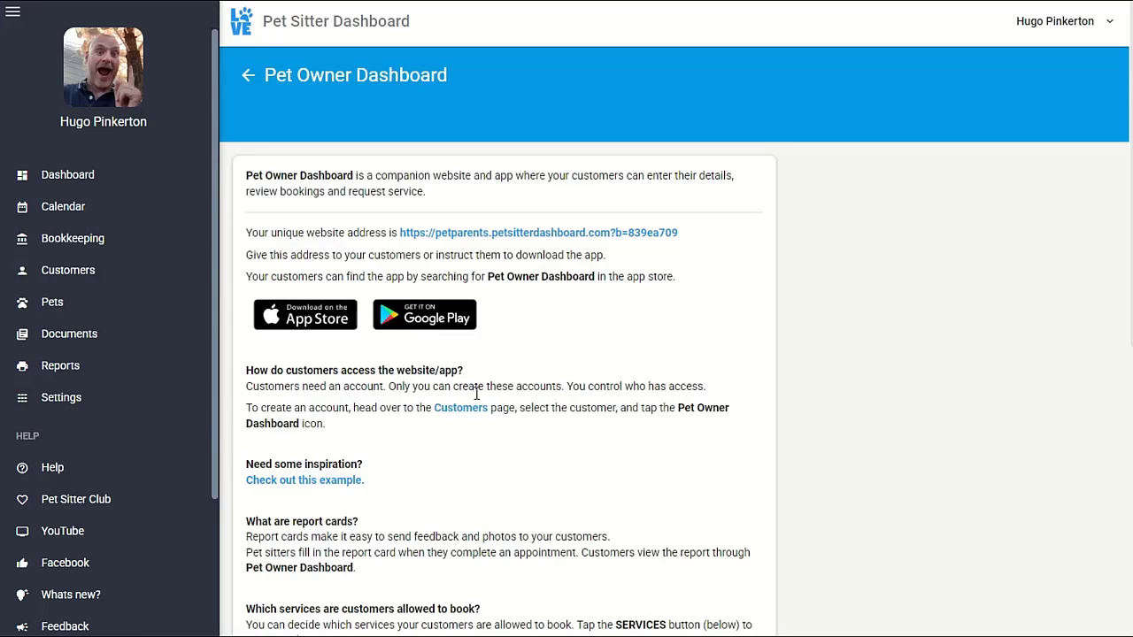
scroll(475, 389, "down", 2)
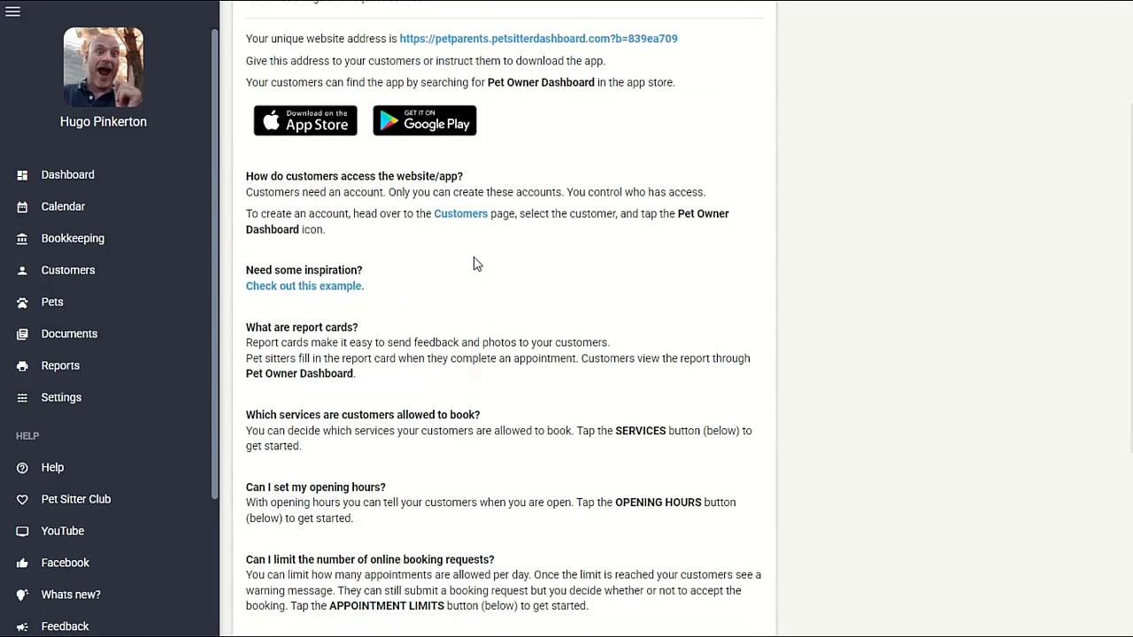
scroll(476, 264, "down", 4)
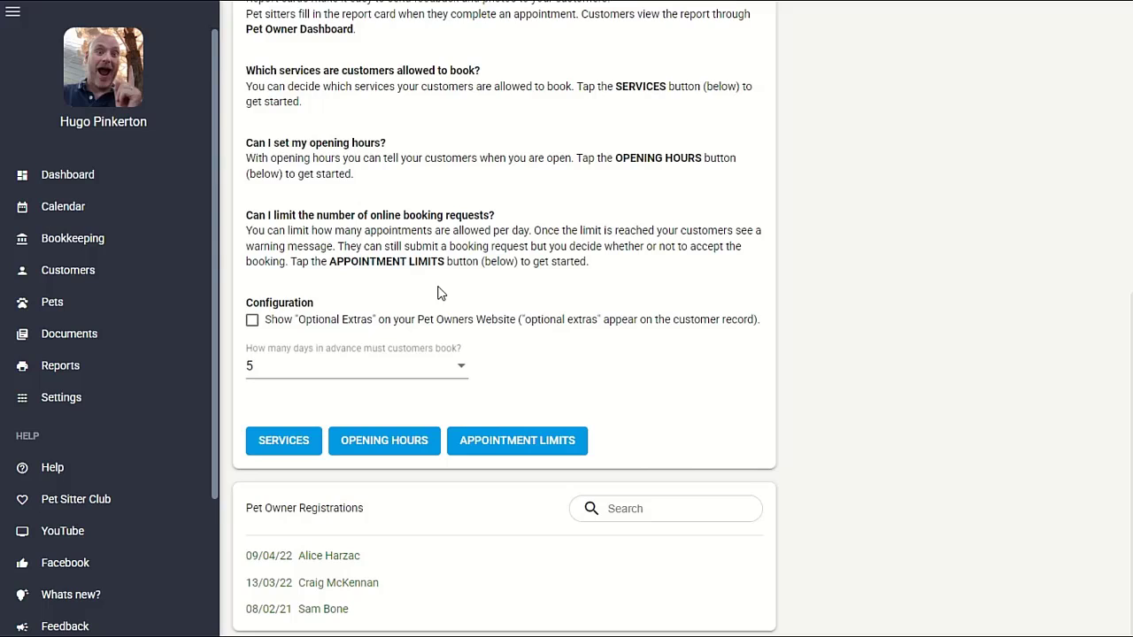
Check the advance-booking day options, keeping 5, and examine the selectable start dates in the customer website's appointment booking form.
left_click(366, 378)
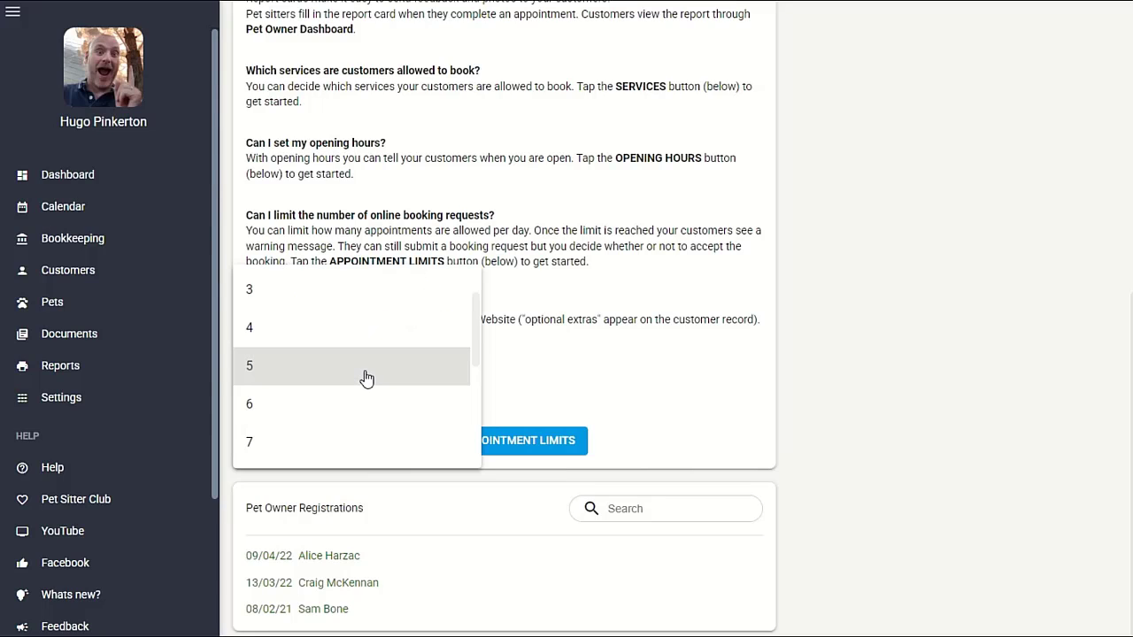
left_click(366, 378)
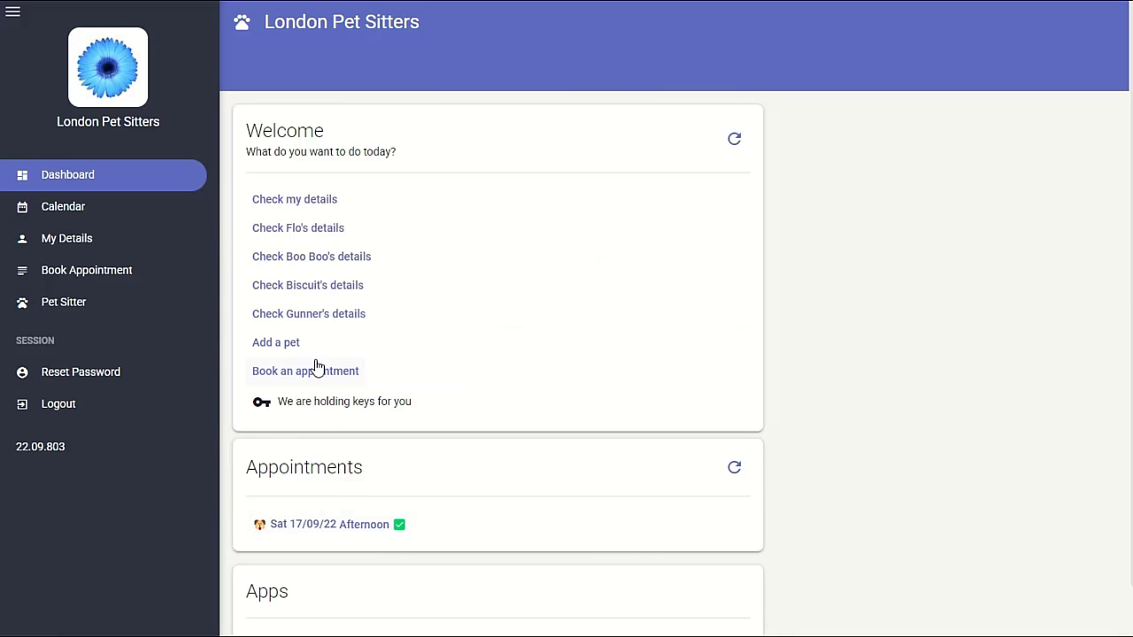
left_click(305, 370)
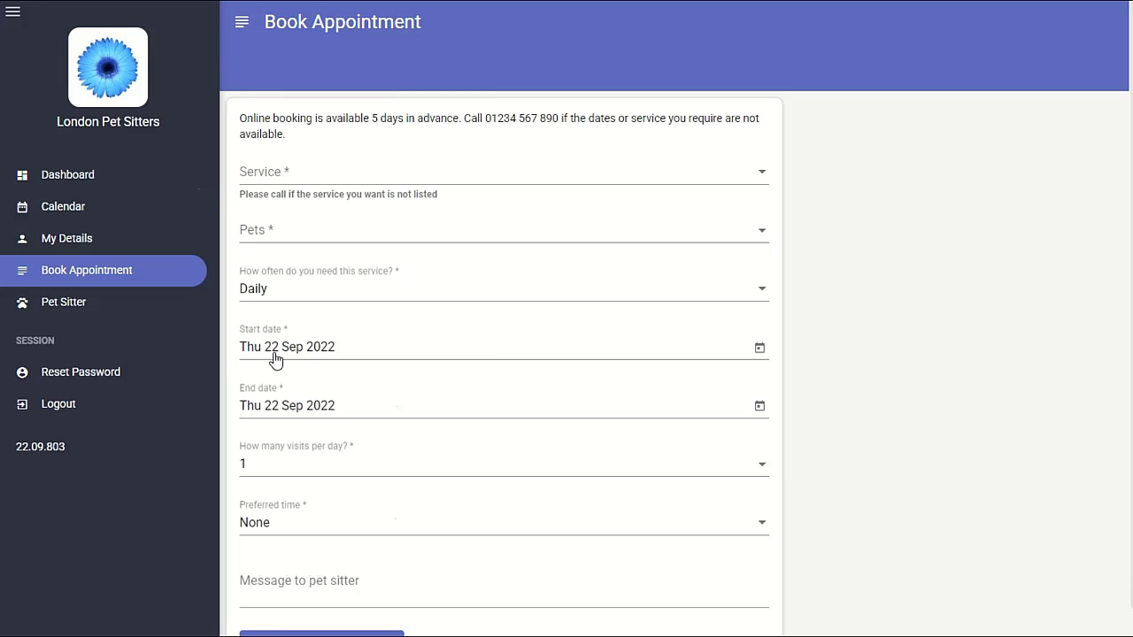
left_click(346, 350)
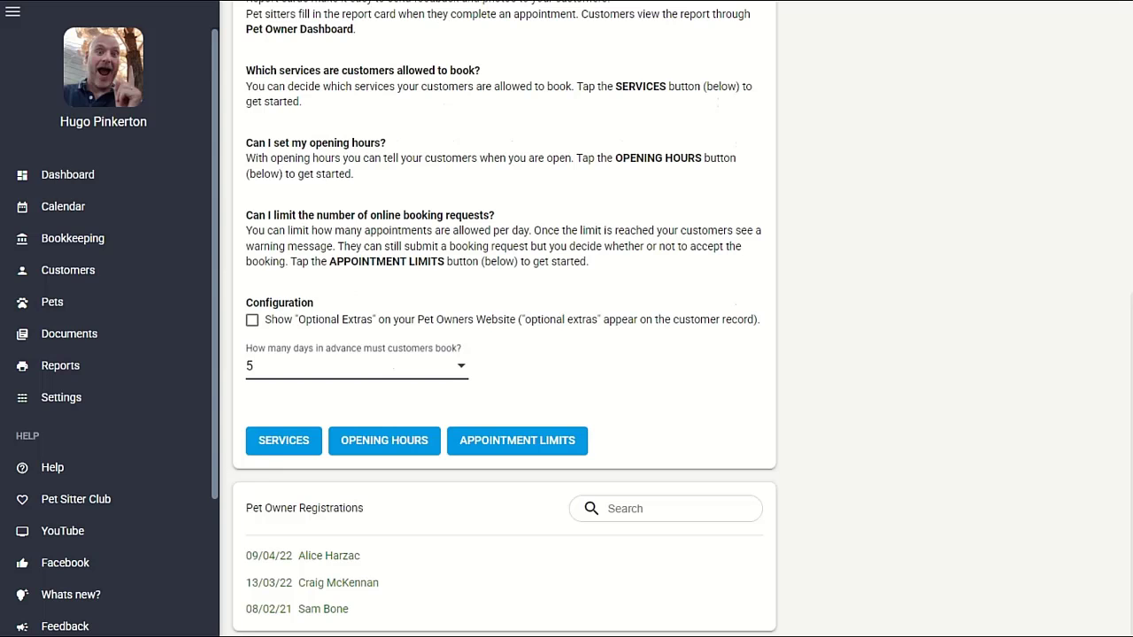
Set the number of days in advance that customers must book to 1.
left_click(387, 385)
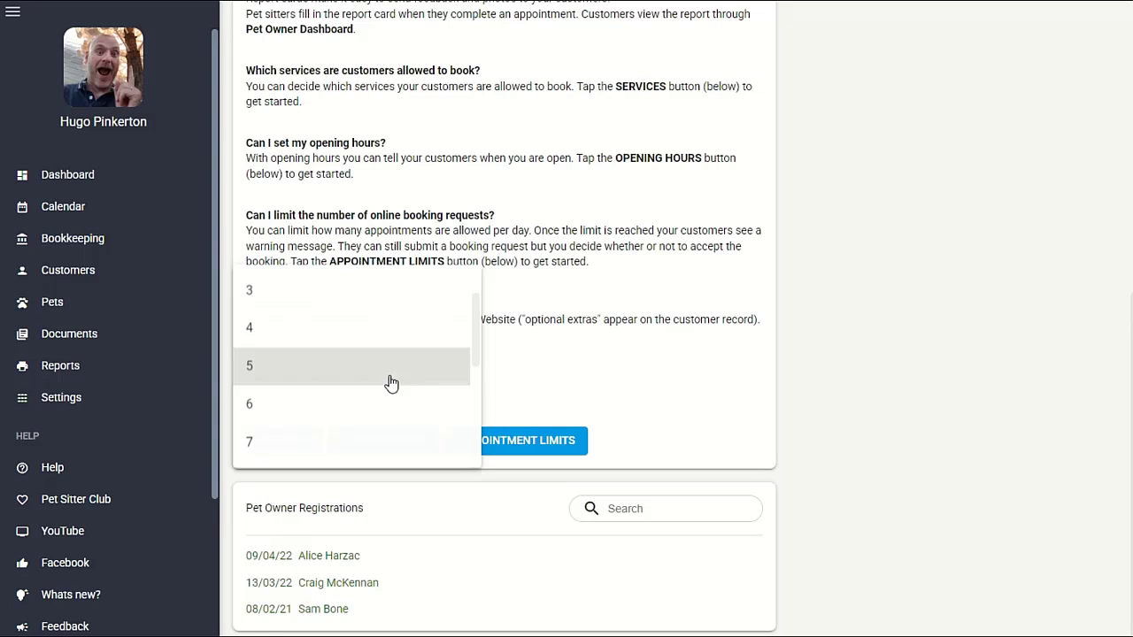
scroll(387, 384, "up", 1)
left_click(342, 299)
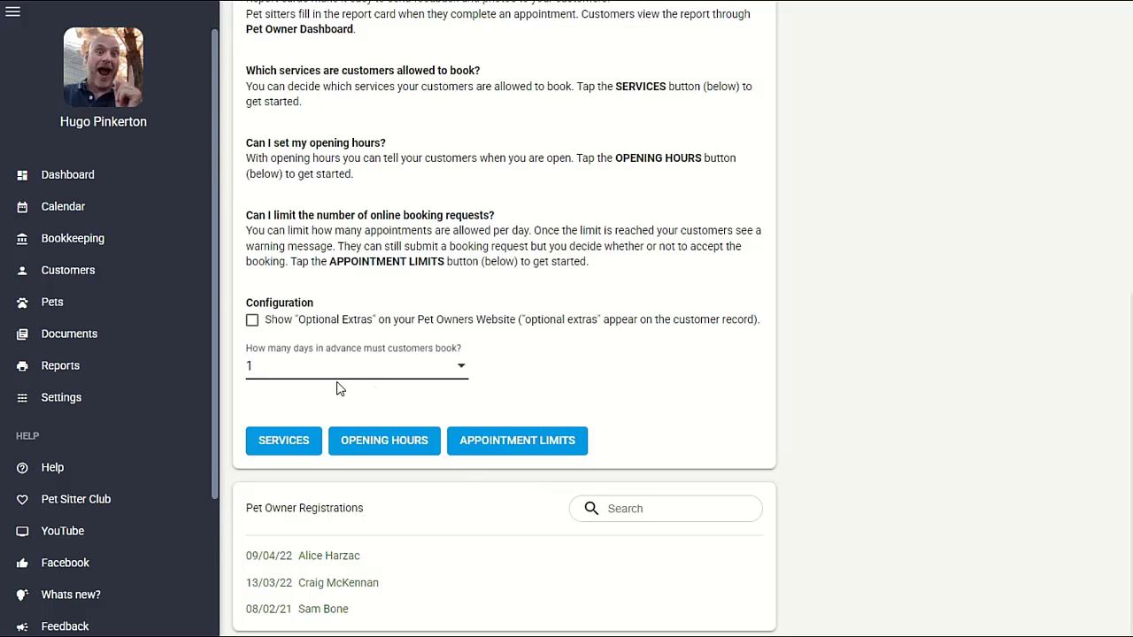
Check the Cat Sitting service's public setting without changing it, and view the service choices in the customer booking form.
left_click(282, 452)
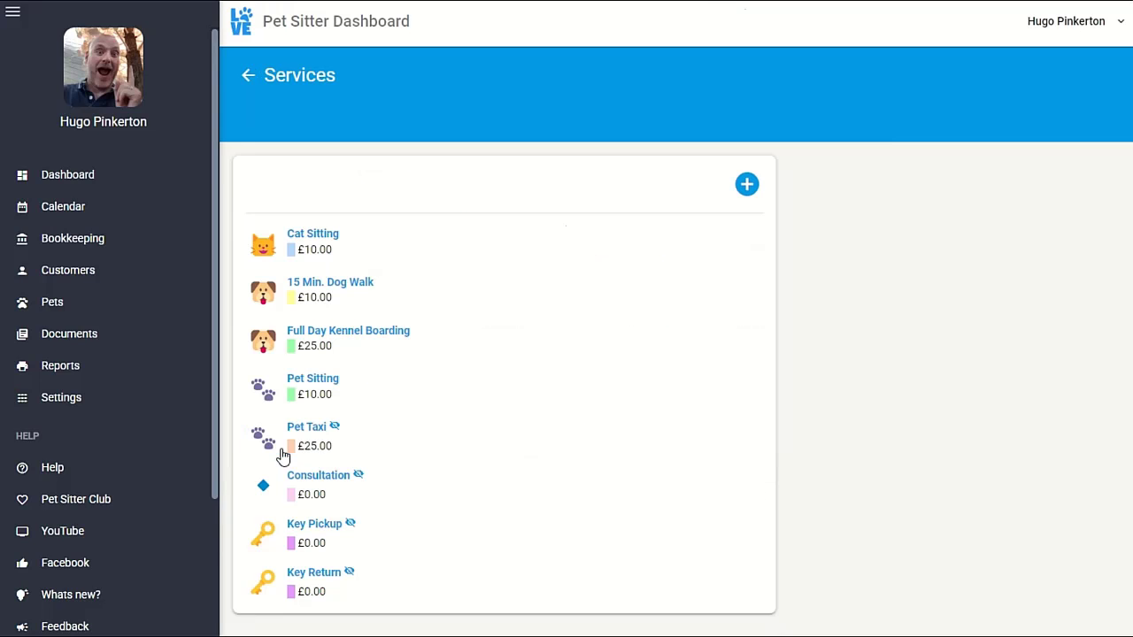
left_click(314, 239)
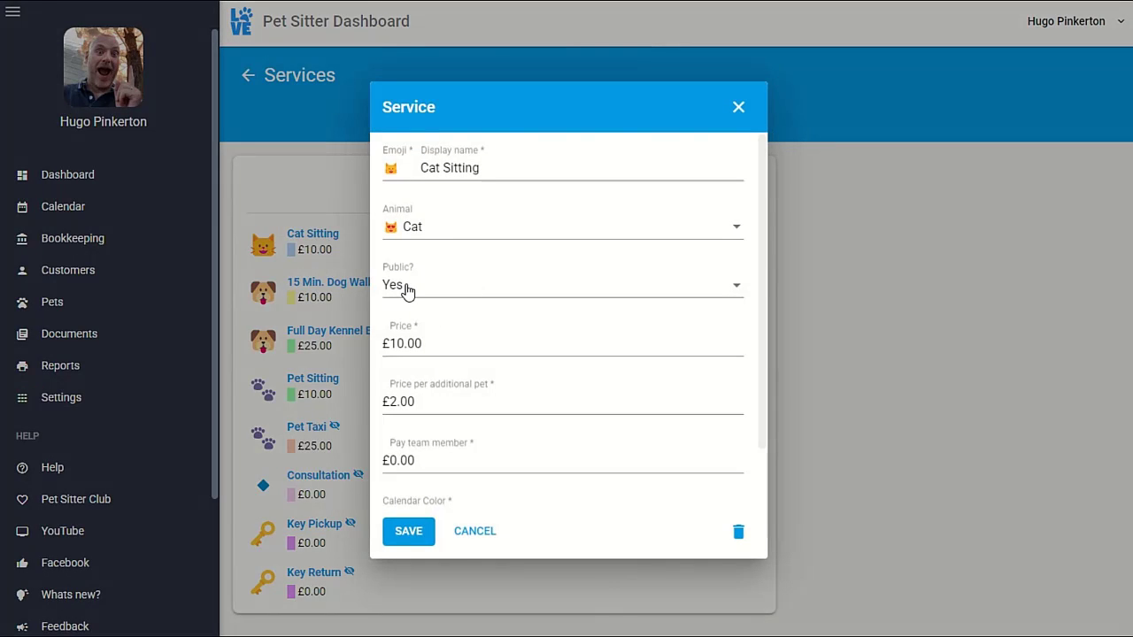
left_click(484, 536)
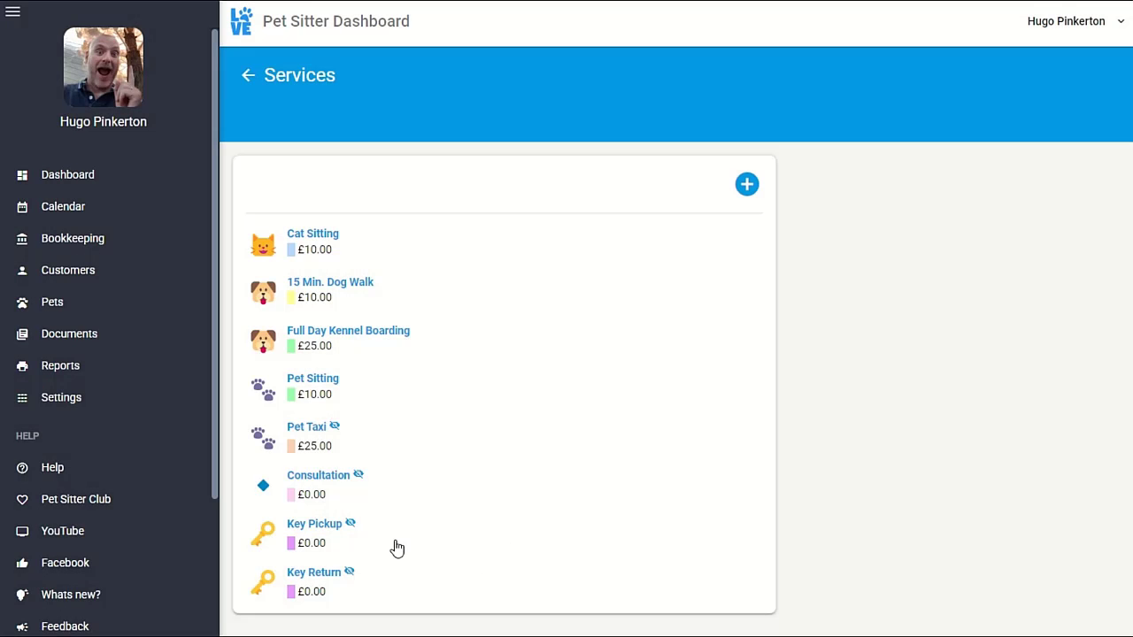
left_click(248, 75)
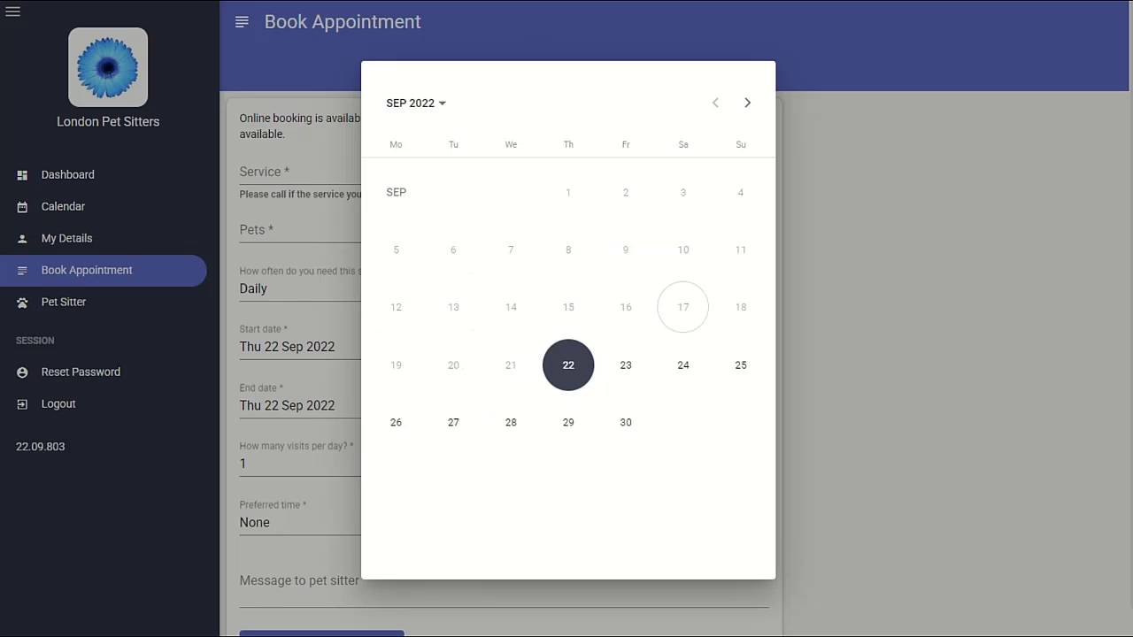
left_click(250, 264)
left_click(282, 177)
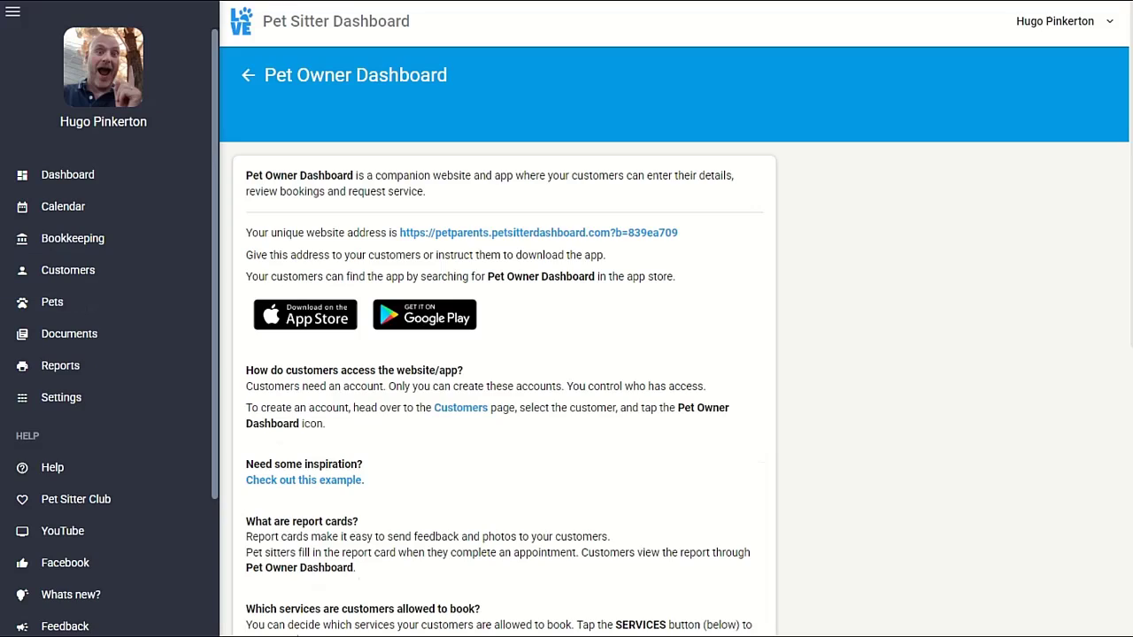
Open the opening hours, check Monday's available time slots without changing them, and return to the Pet Owner Dashboard settings.
scroll(342, 392, "down", 6)
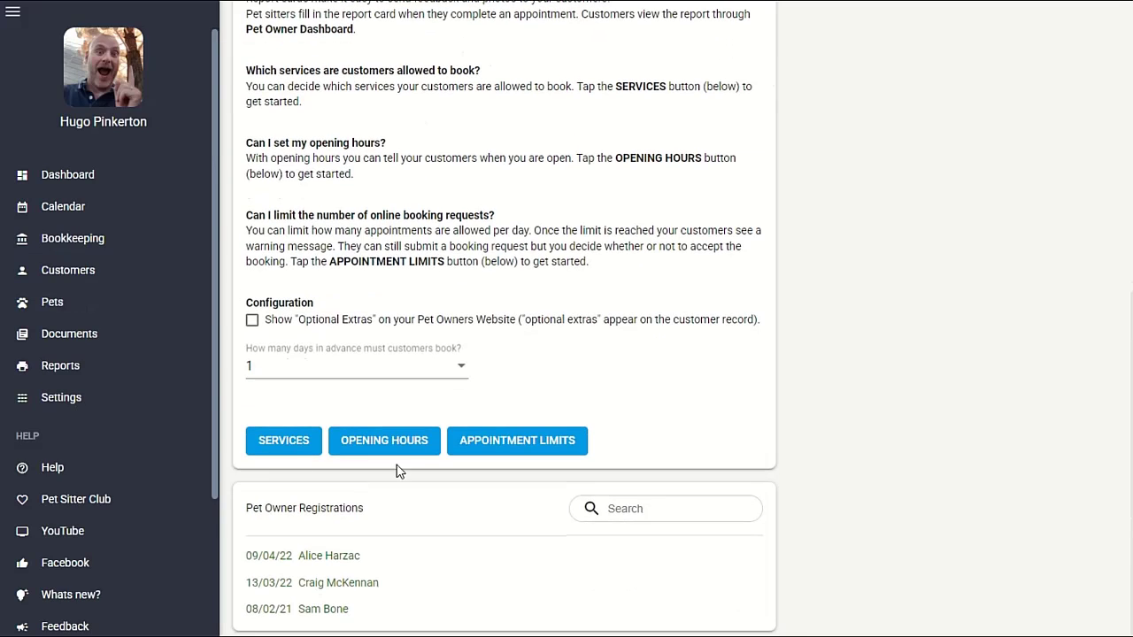
left_click(387, 443)
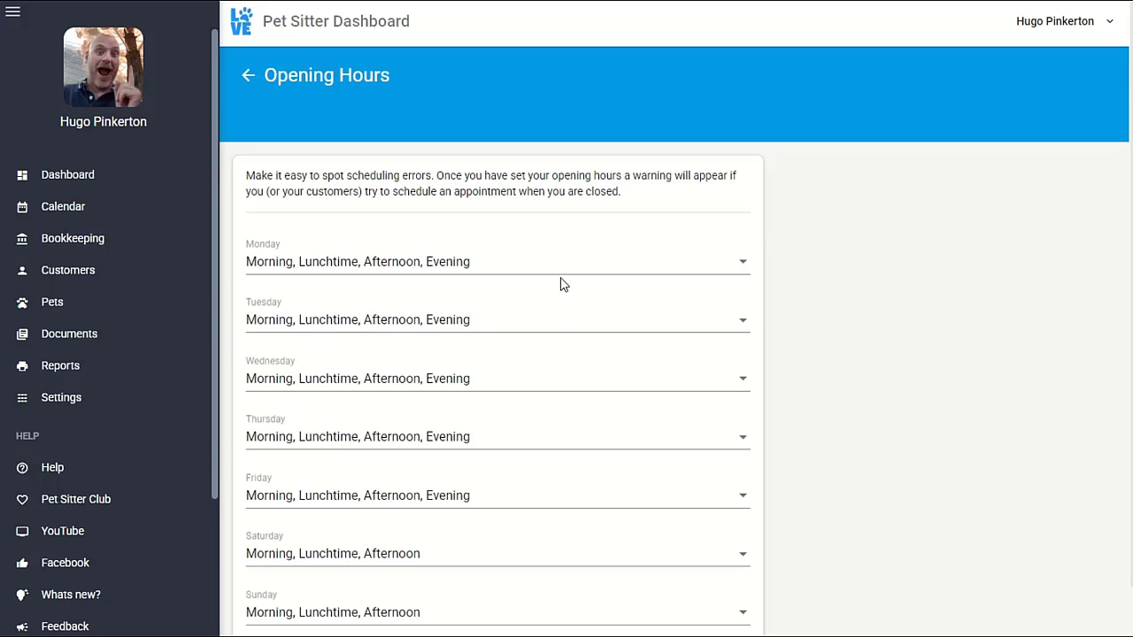
left_click(645, 271)
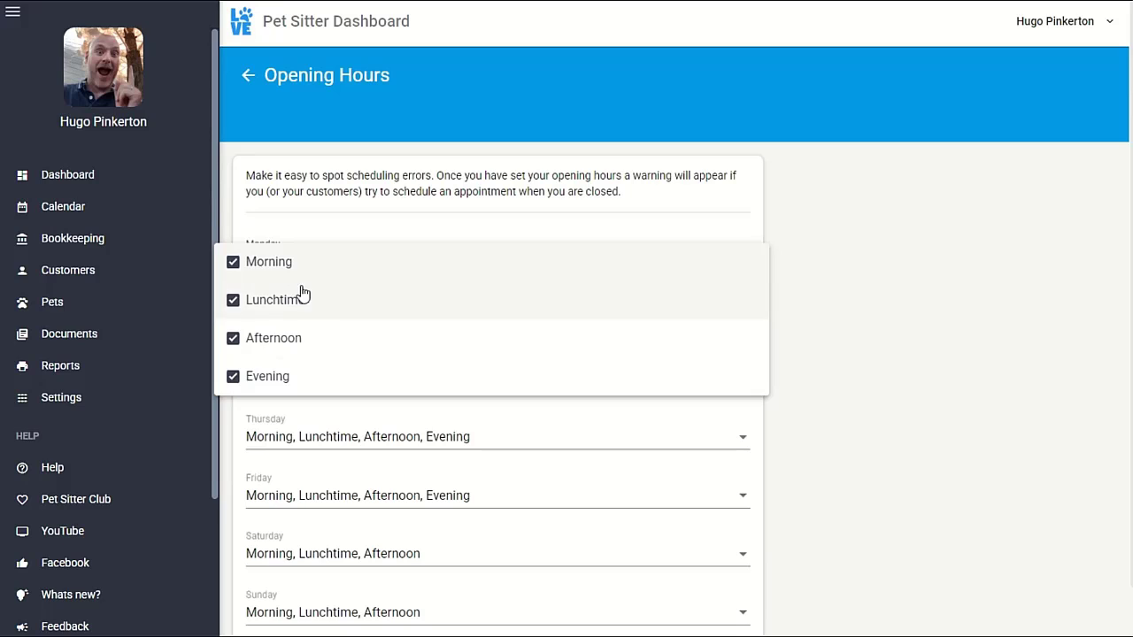
left_click(908, 328)
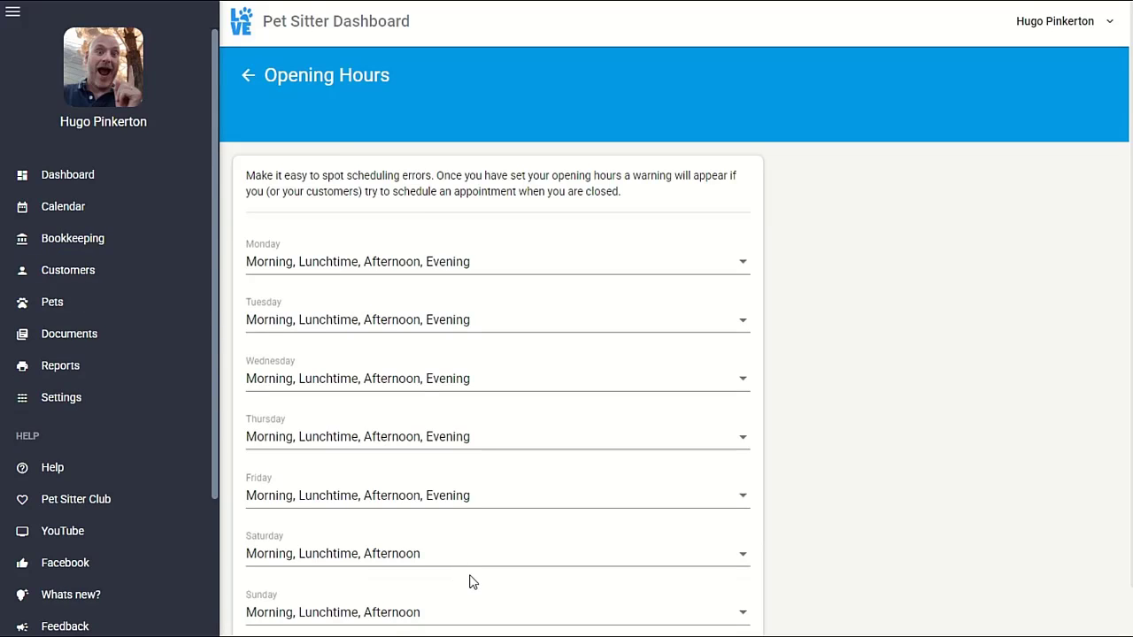
scroll(487, 589, "down", 2)
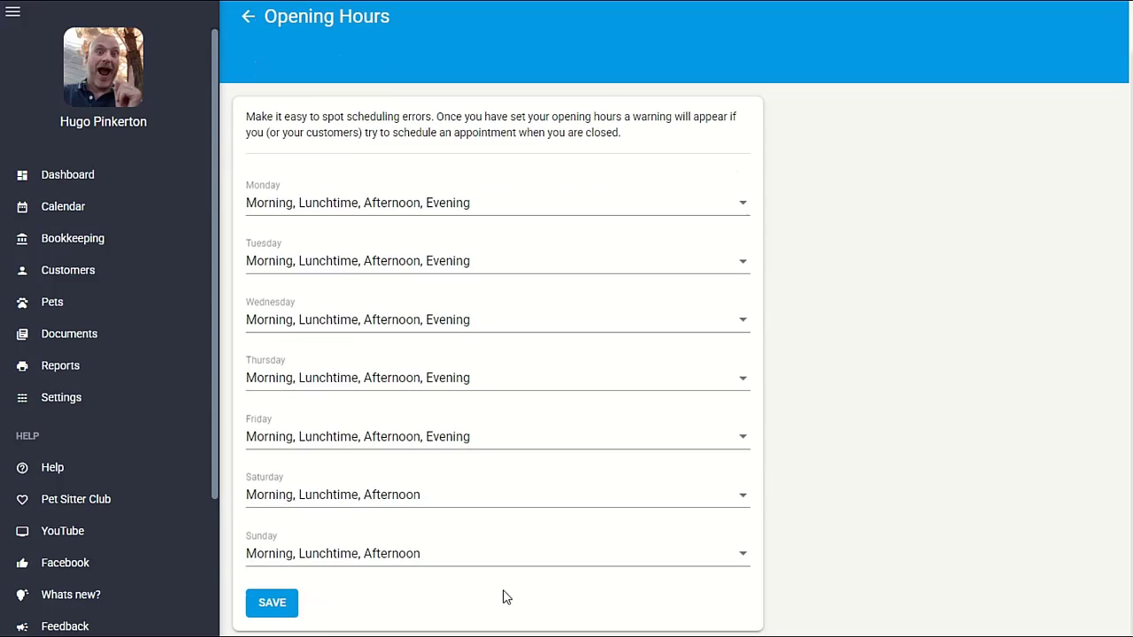
left_click(248, 20)
Open the appointment limits, and return to the Pet Owner Dashboard settings to view the pet owner registrations.
scroll(456, 418, "down", 5)
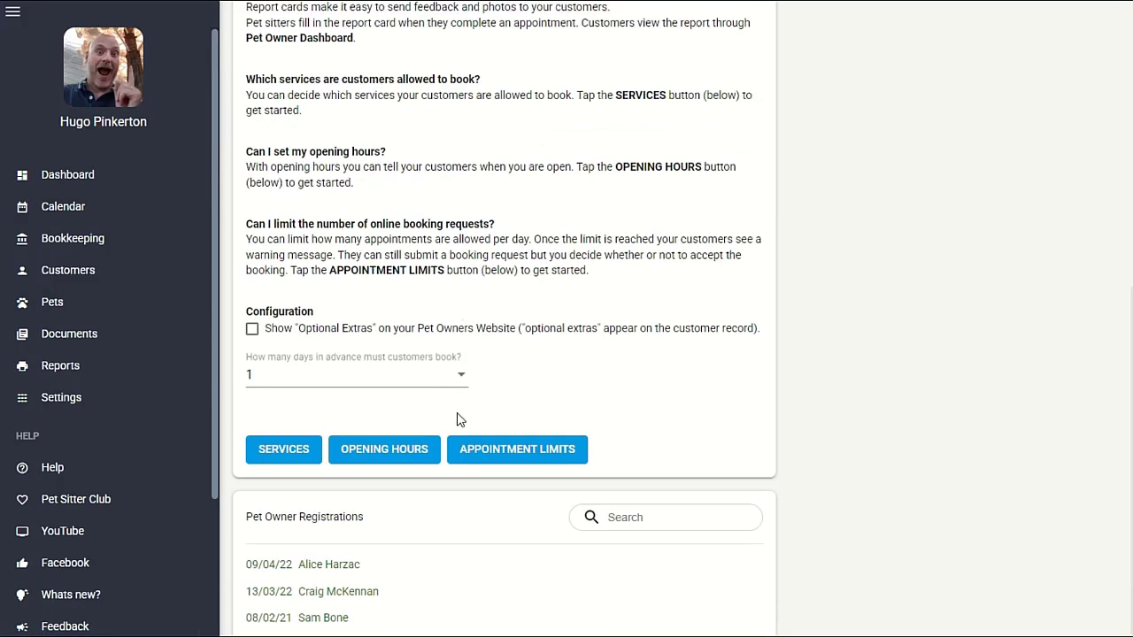
left_click(525, 451)
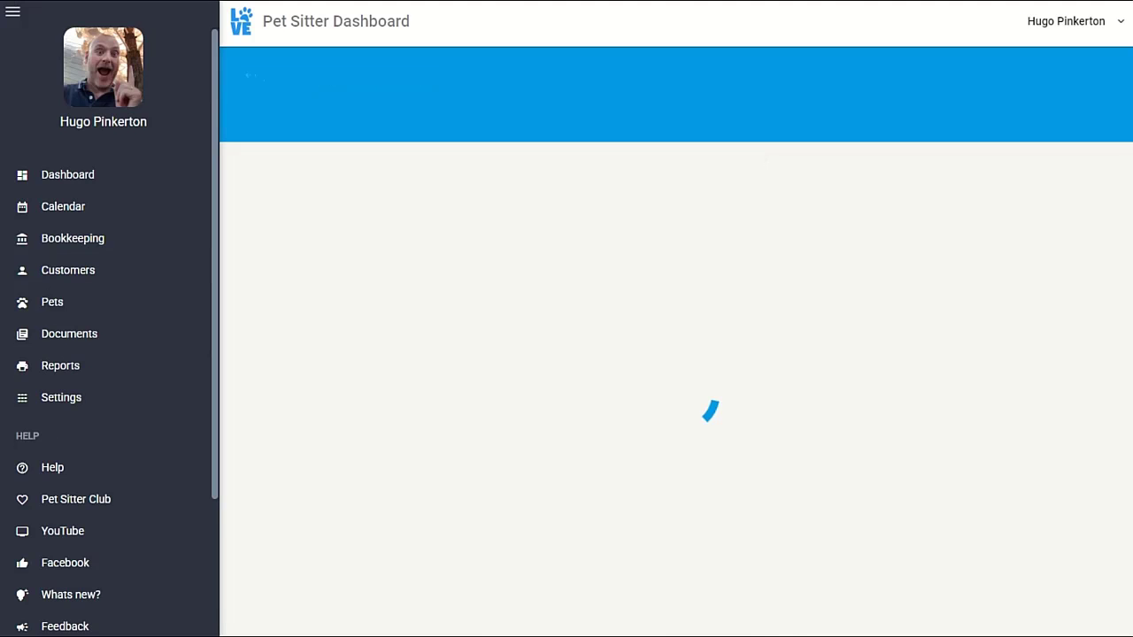
scroll(647, 382, "down", 6)
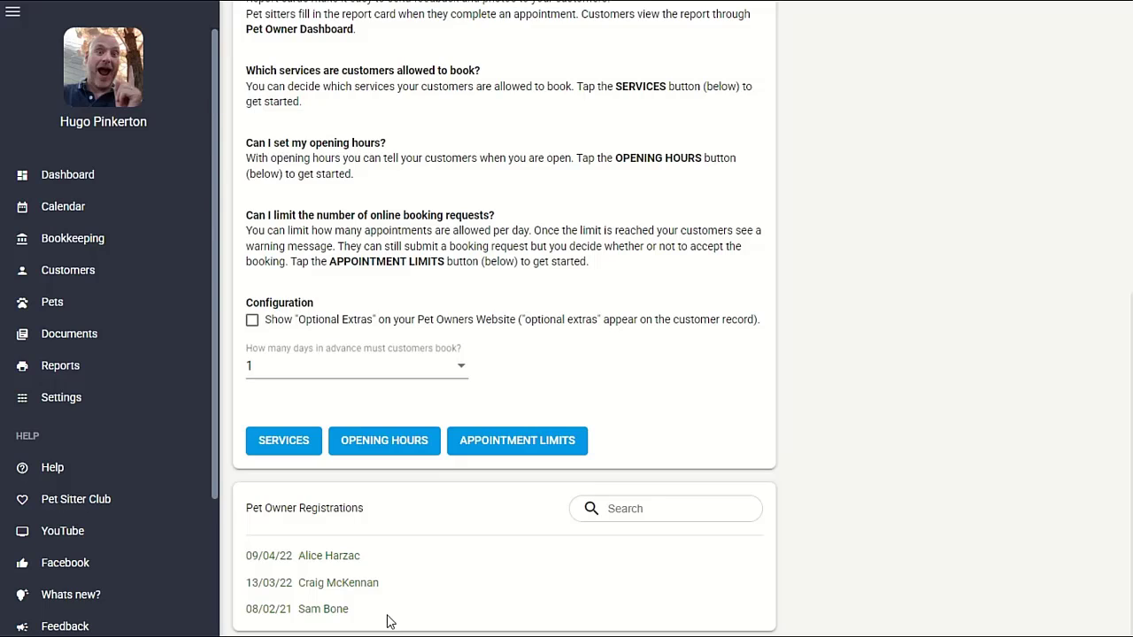
View the business and location details in the Pet Sitter Profile settings, and briefly look at the Business settings.
left_click(61, 406)
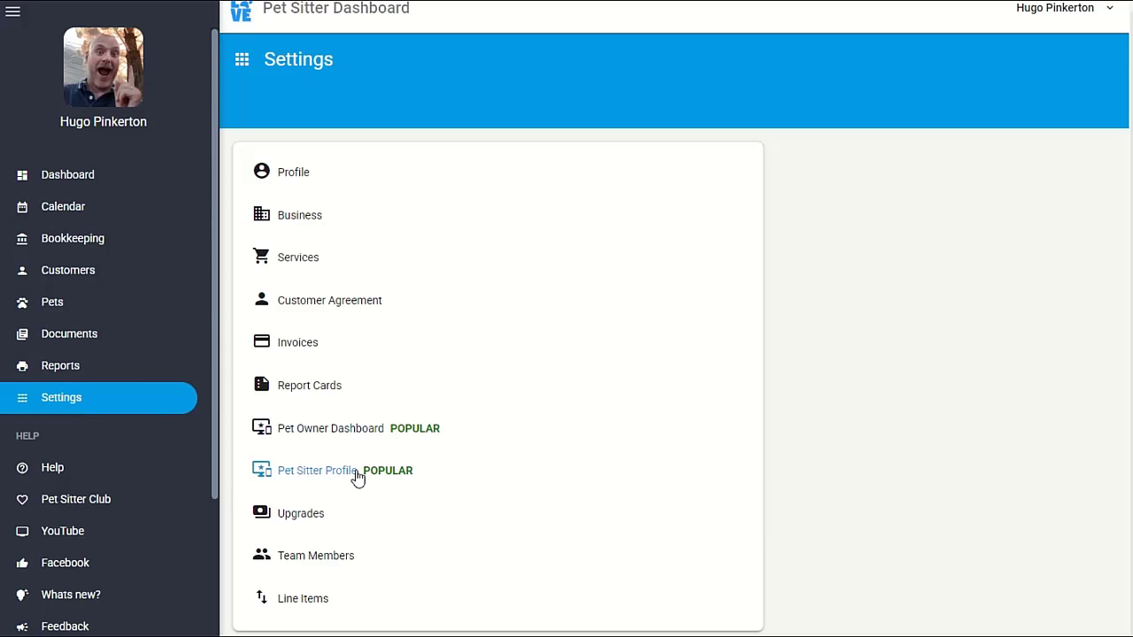
left_click(309, 478)
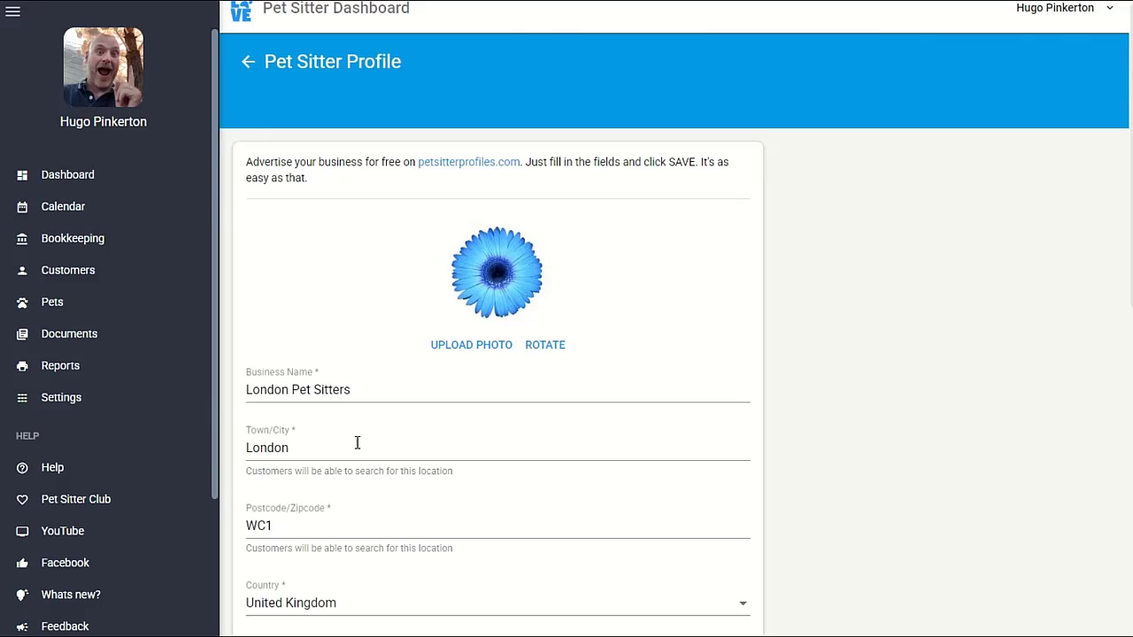
scroll(356, 442, "down", 2)
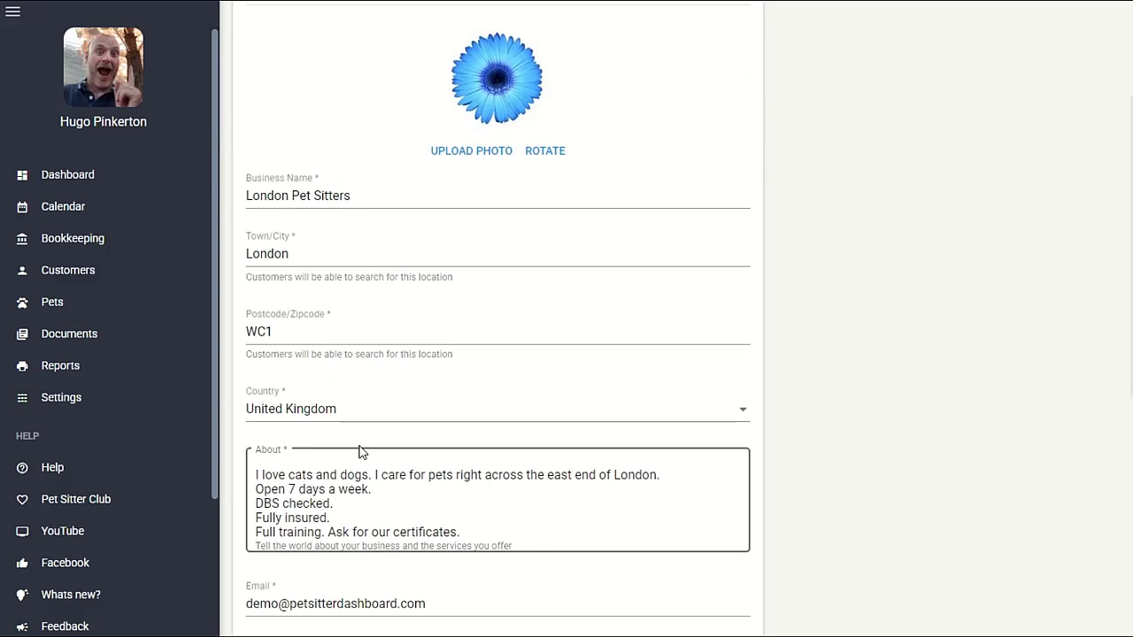
left_click(62, 397)
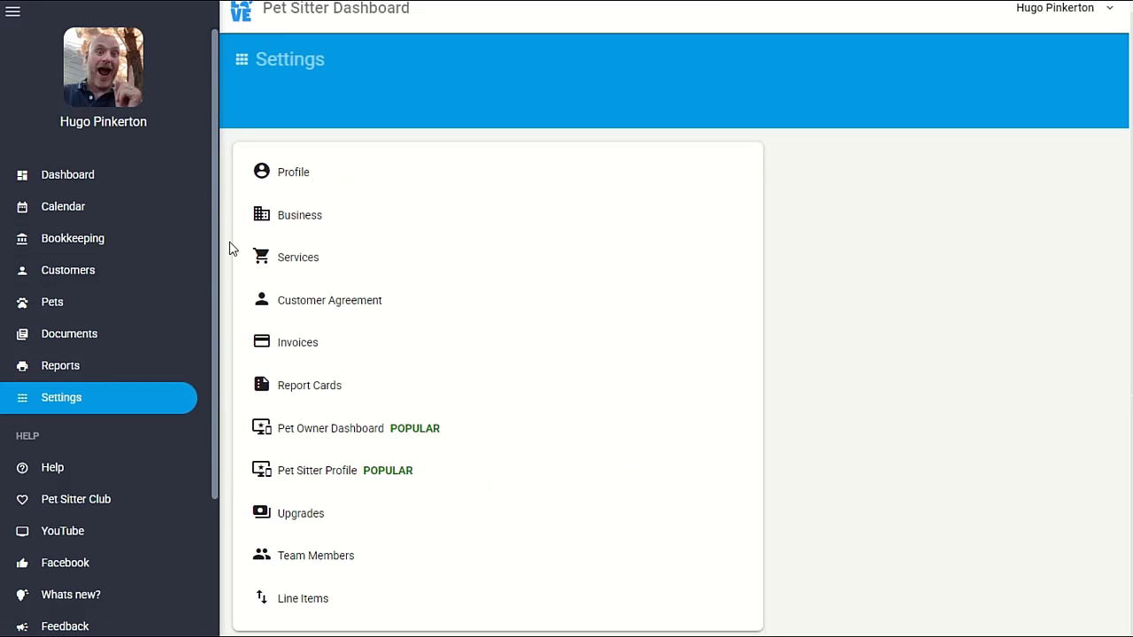
left_click(299, 217)
left_click(51, 404)
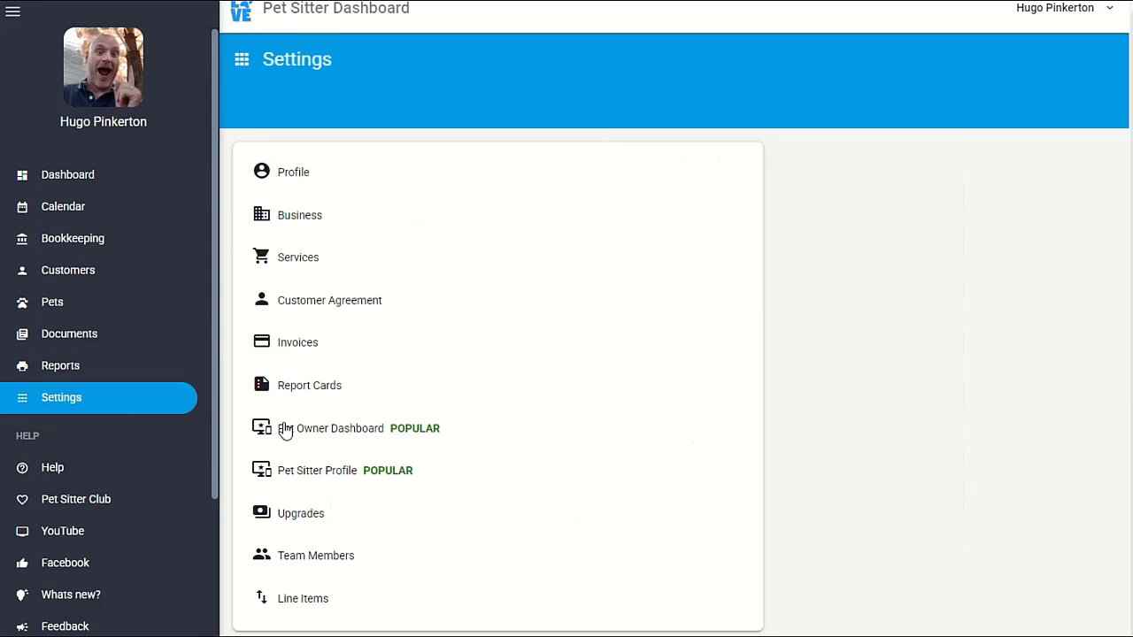
Review the Pet Sitter Profile's about text, contact fields, social links, public profile link and visibility option.
left_click(357, 475)
scroll(501, 442, "down", 6)
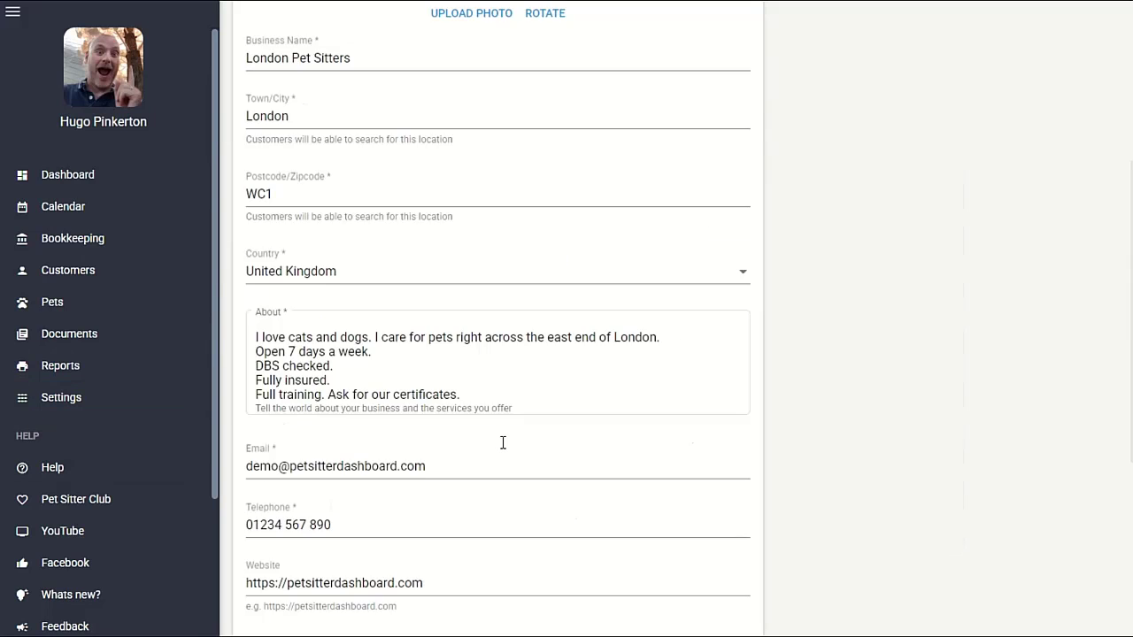
scroll(501, 450, "up", 3)
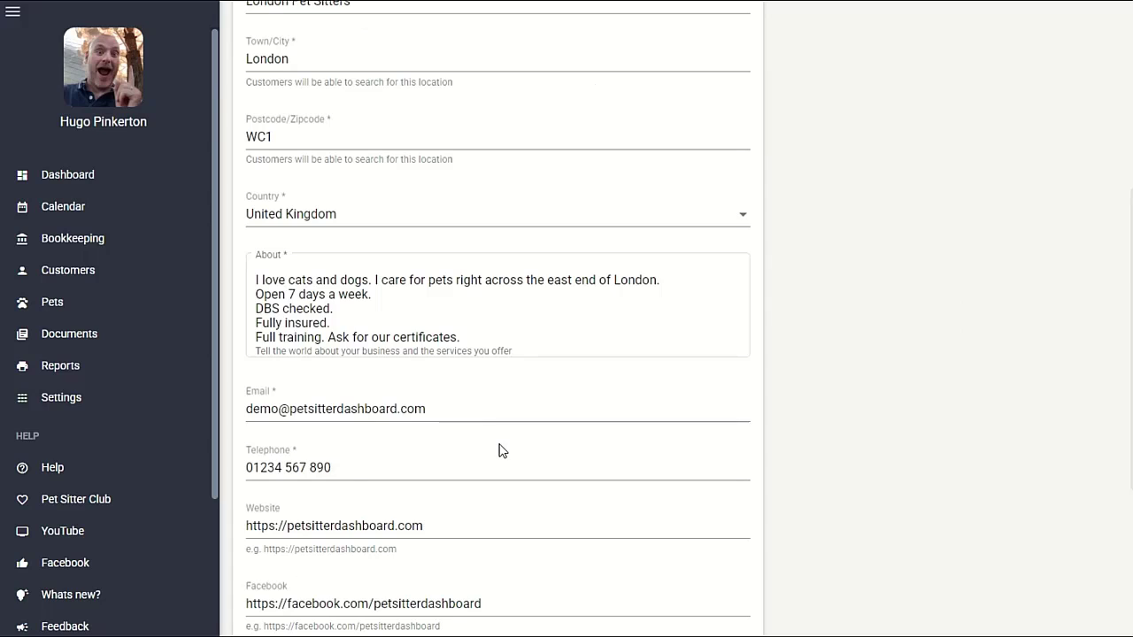
left_click(250, 293)
scroll(475, 496, "down", 2)
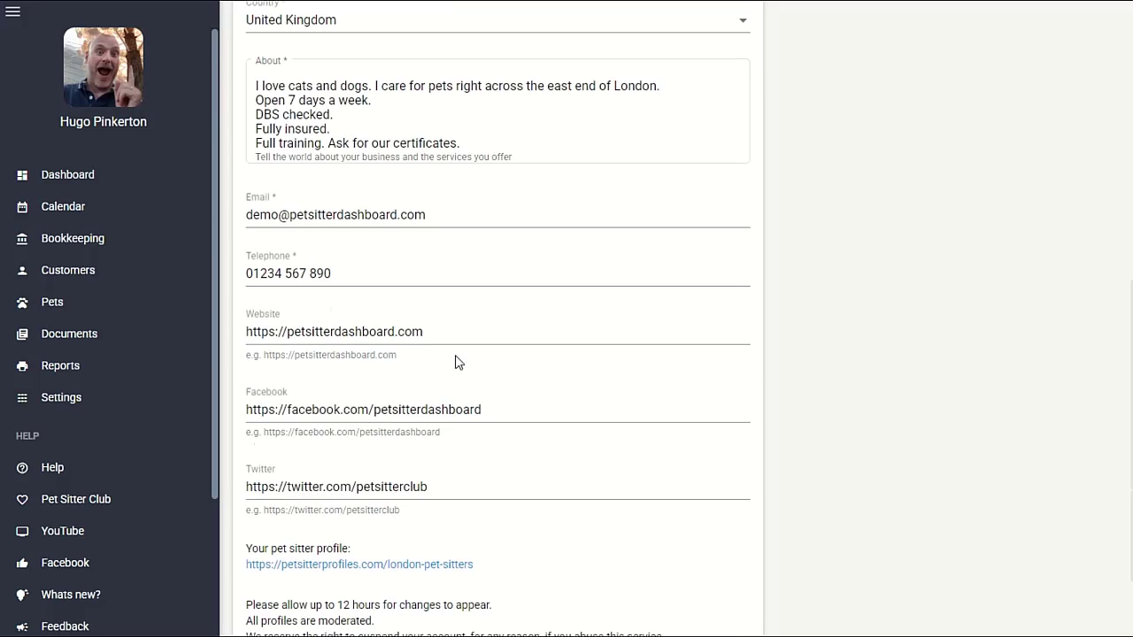
scroll(523, 395, "down", 2)
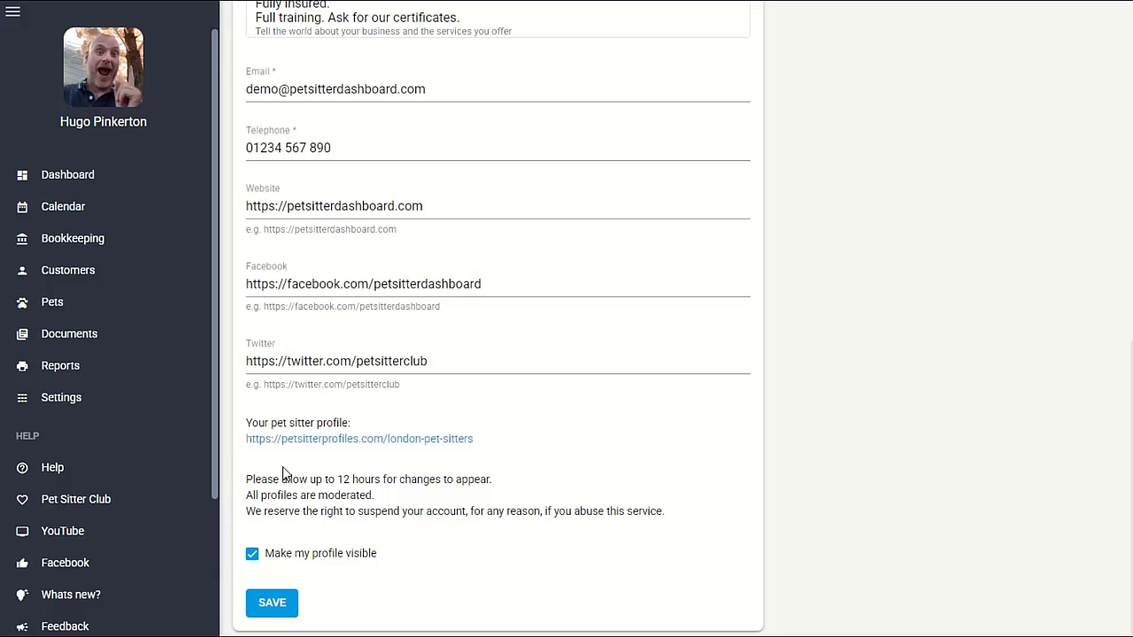
Try turning off the pet sitter profile's visibility, and leave the profile without saving.
left_click(251, 554)
scroll(434, 465, "up", 10)
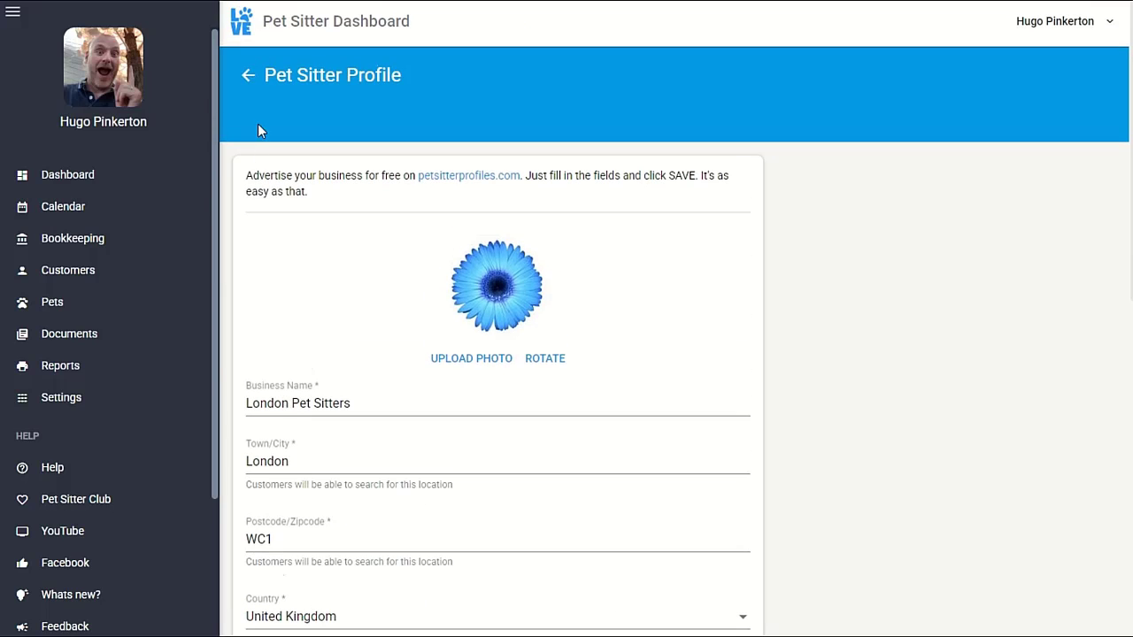
left_click(248, 76)
left_click(480, 355)
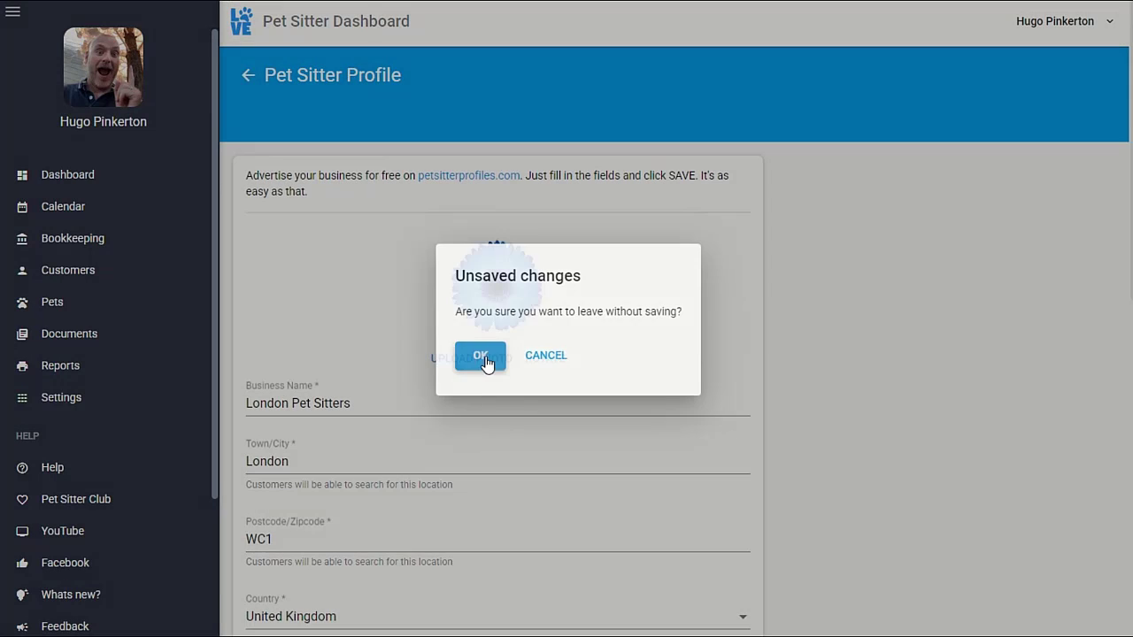
Open the upgrades settings to view the available subscription plans, and return to the settings overview.
scroll(464, 442, "down", 1)
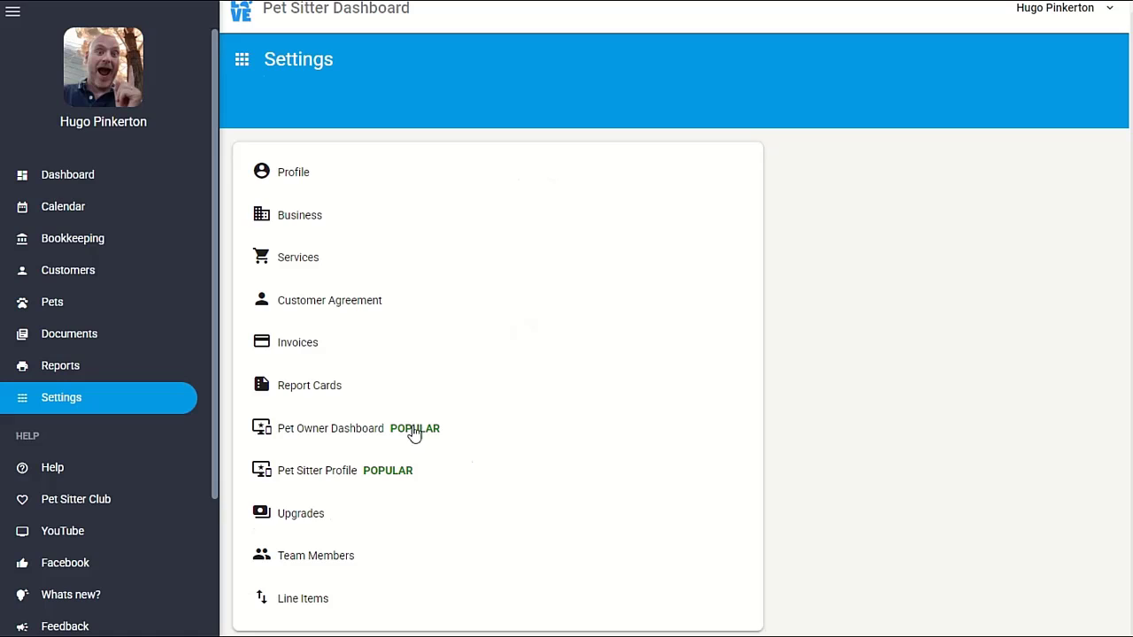
left_click(299, 521)
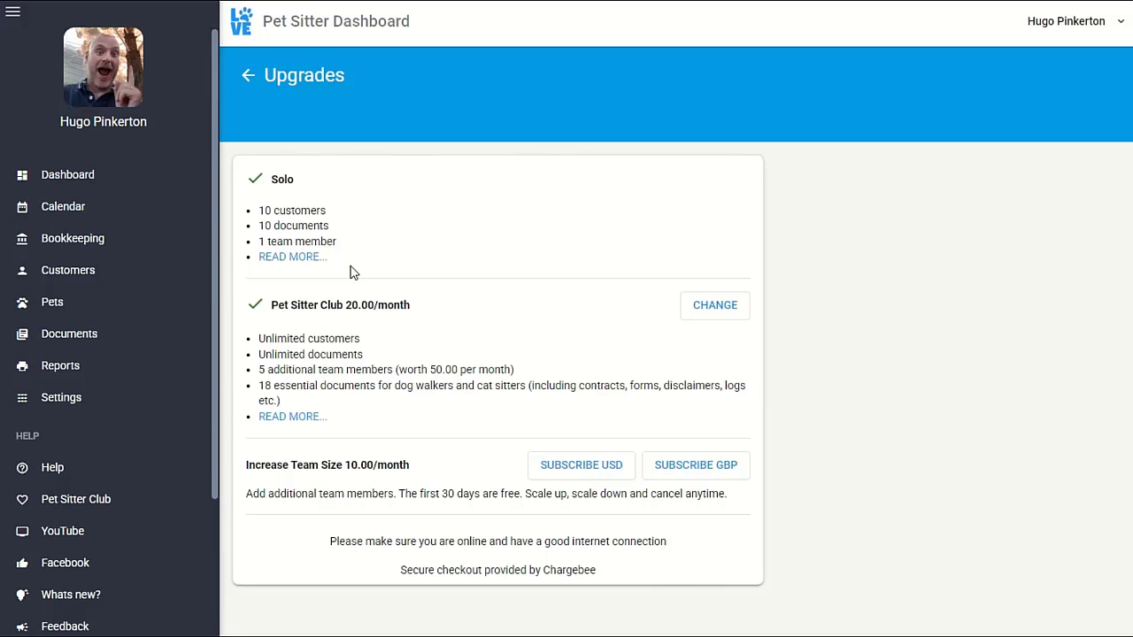
left_click(249, 78)
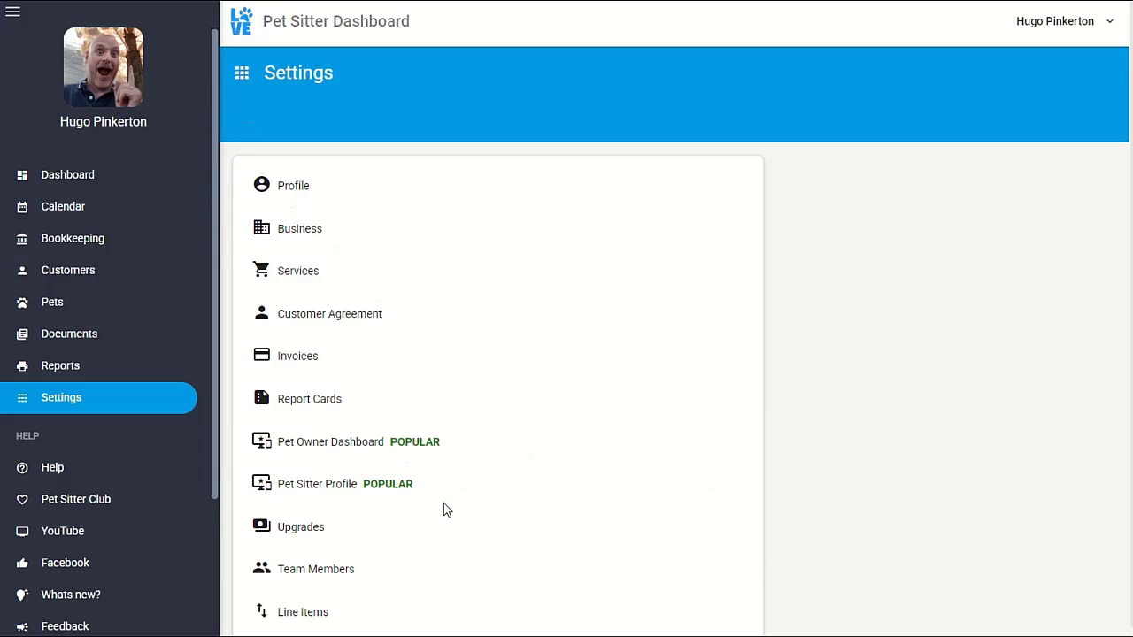
Open the team member list, review the active non-manager's details and access options, and close them without changes.
left_click(292, 580)
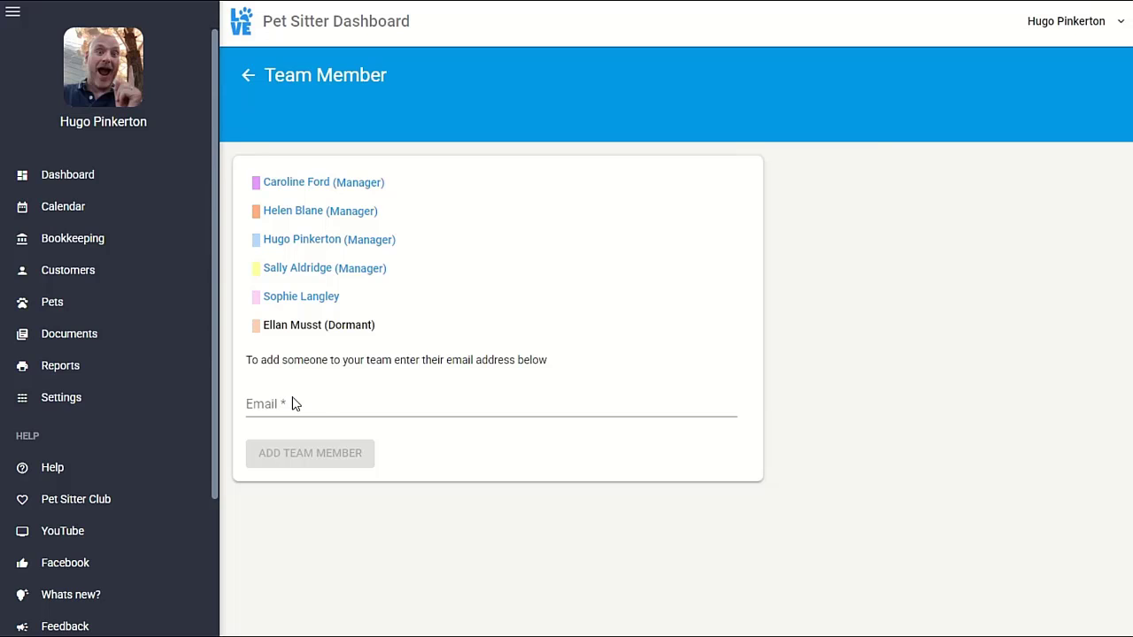
left_click(311, 299)
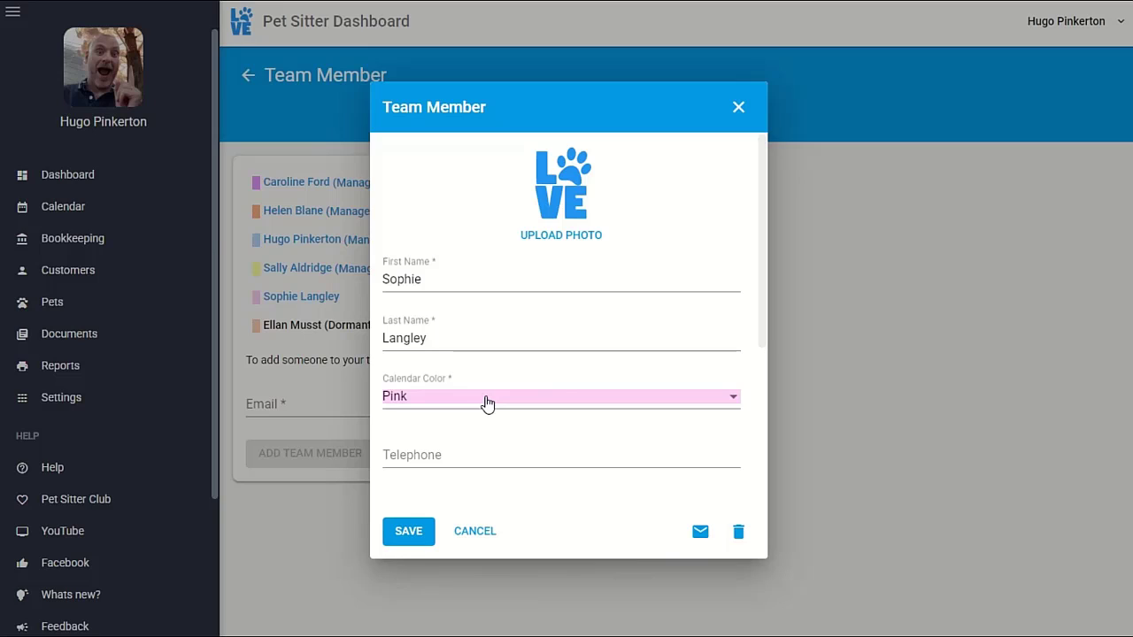
scroll(483, 395, "down", 1)
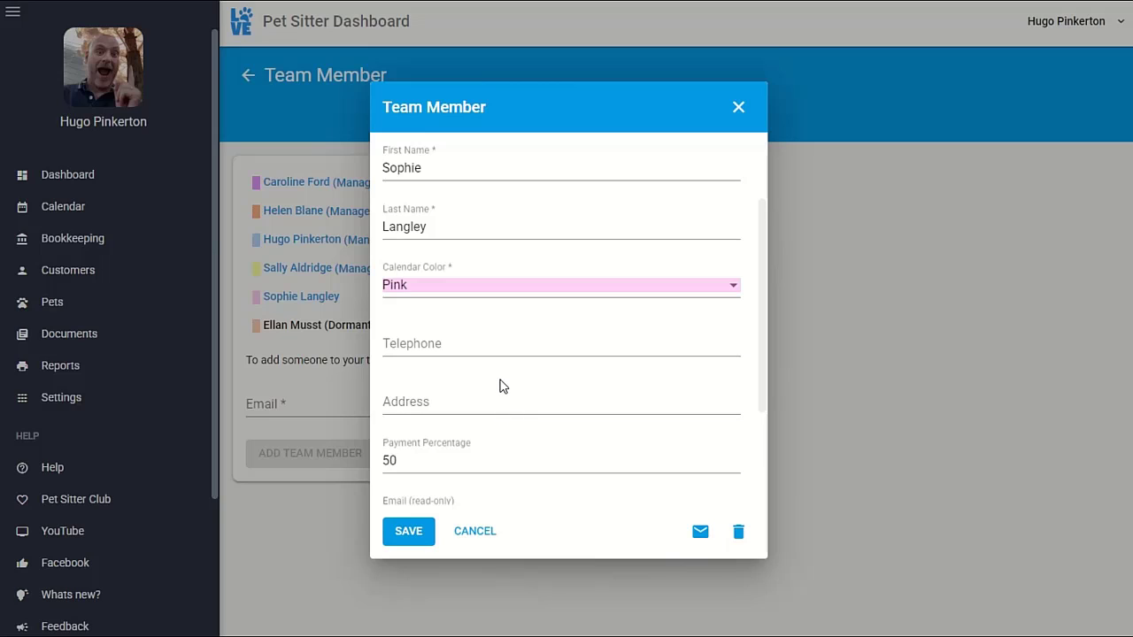
scroll(501, 384, "down", 2)
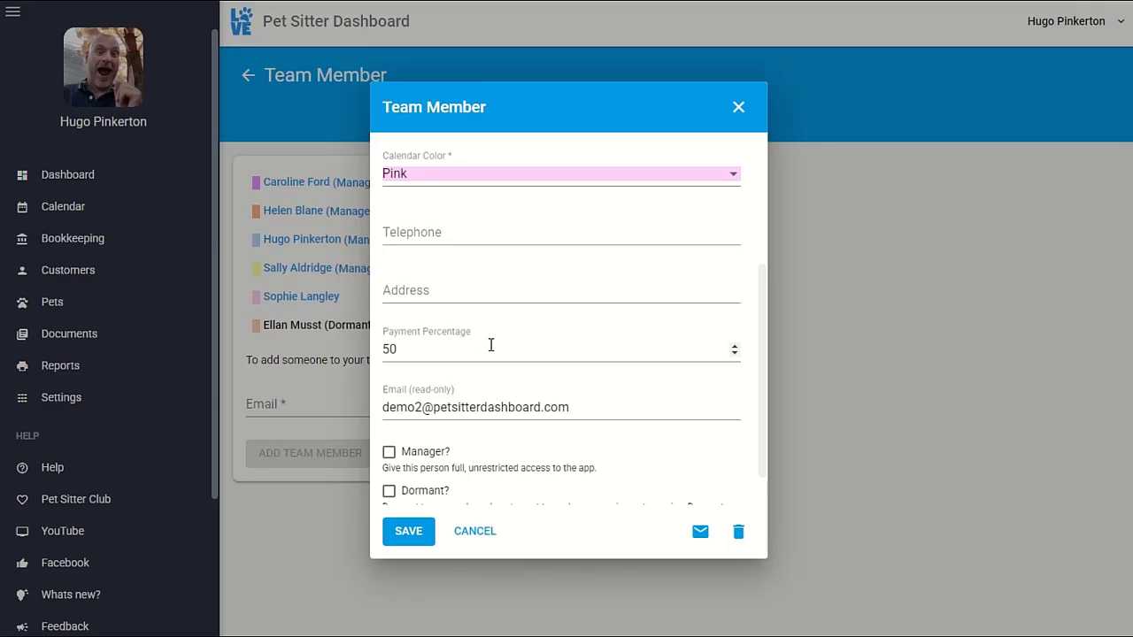
scroll(491, 345, "down", 1)
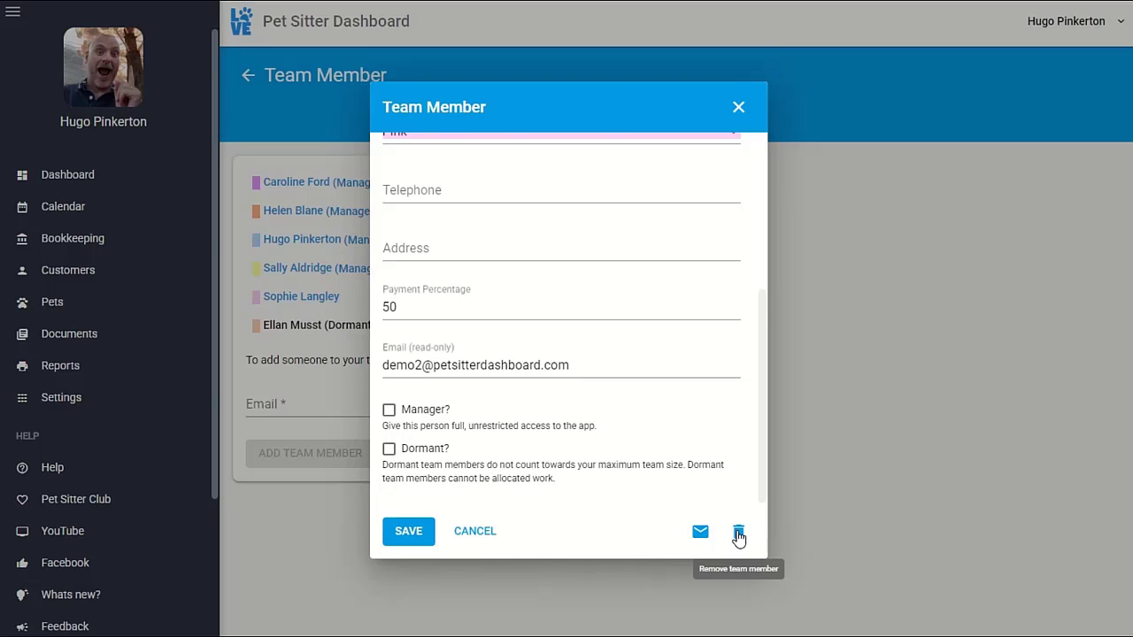
left_click(472, 531)
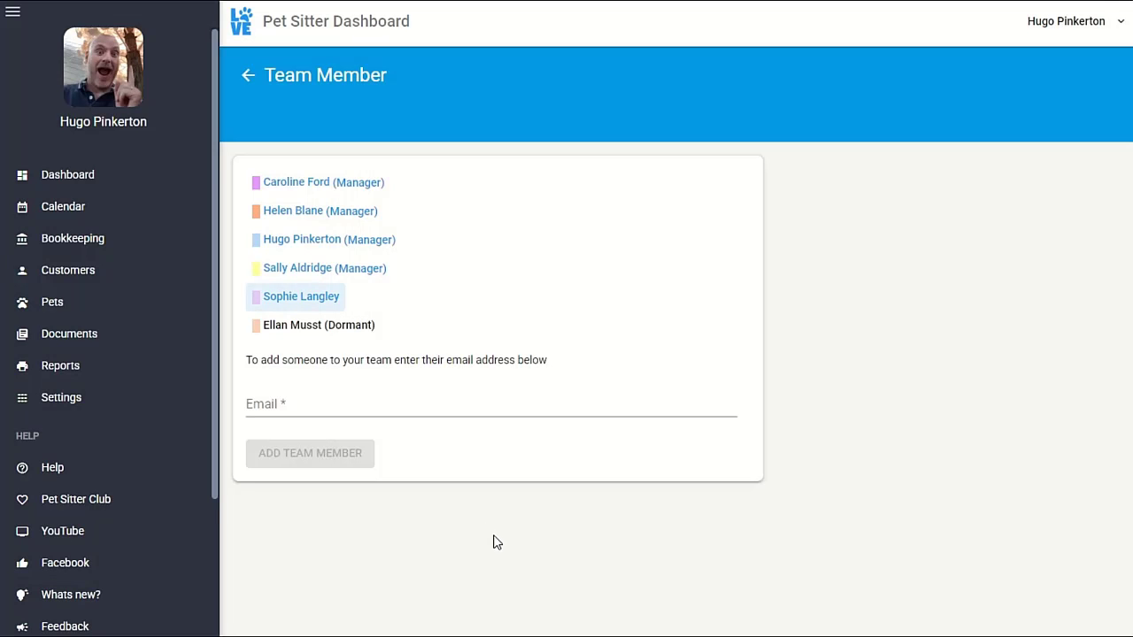
Check the email field for adding a team member without filling it in, and return to the settings overview.
left_click(280, 403)
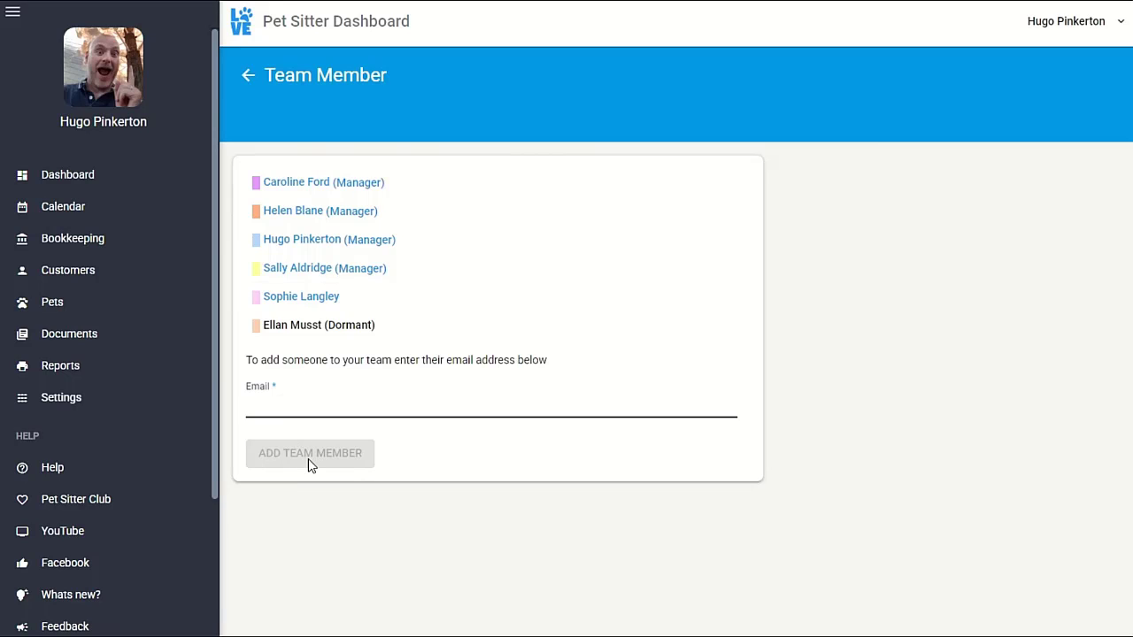
left_click(251, 78)
scroll(361, 425, "down", 1)
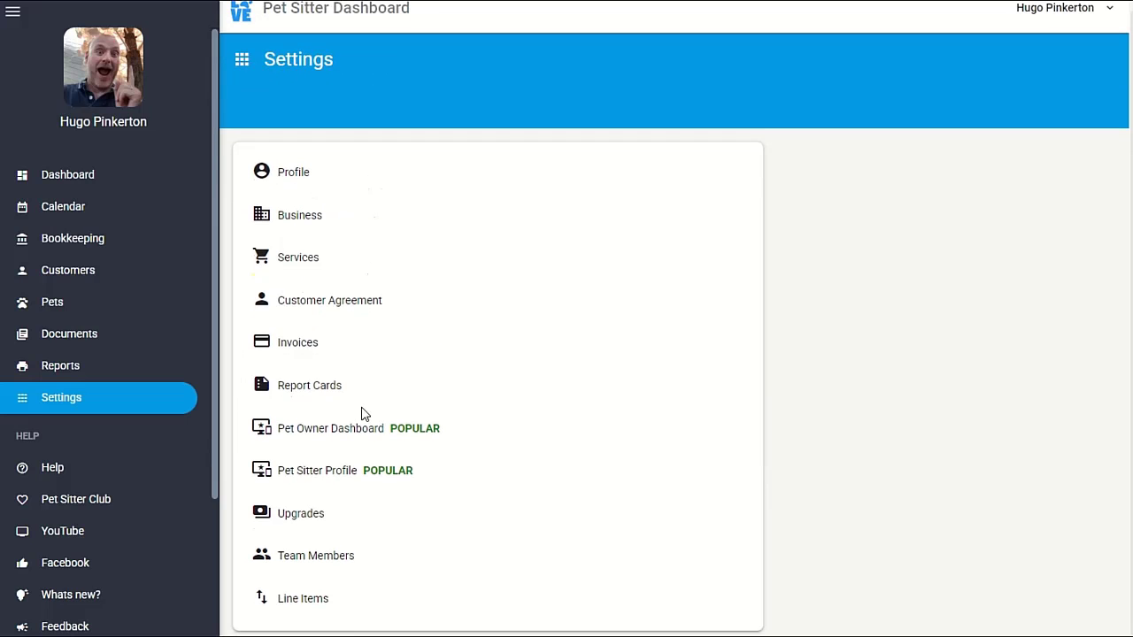
Delete the VAT 20% entry from the line items.
left_click(295, 602)
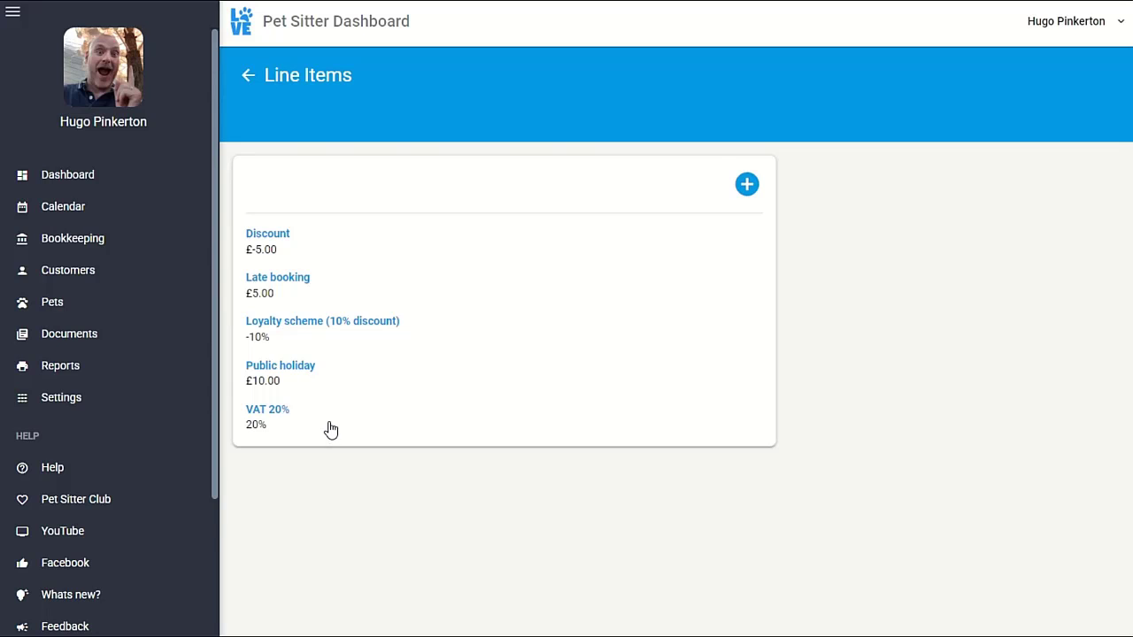
left_click(264, 425)
left_click(736, 427)
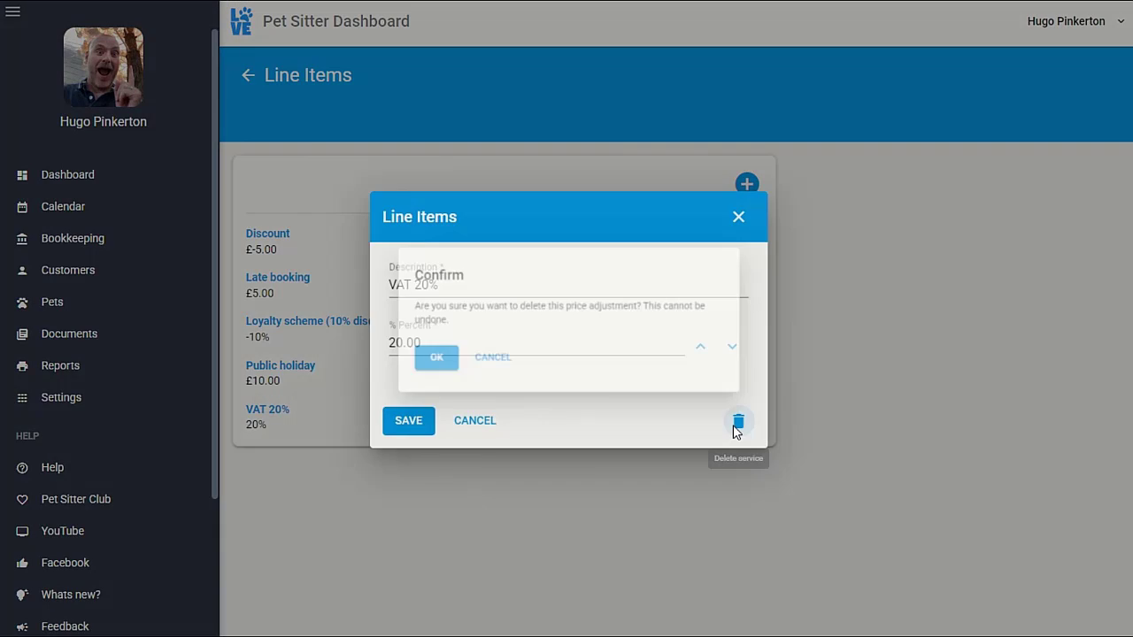
left_click(416, 361)
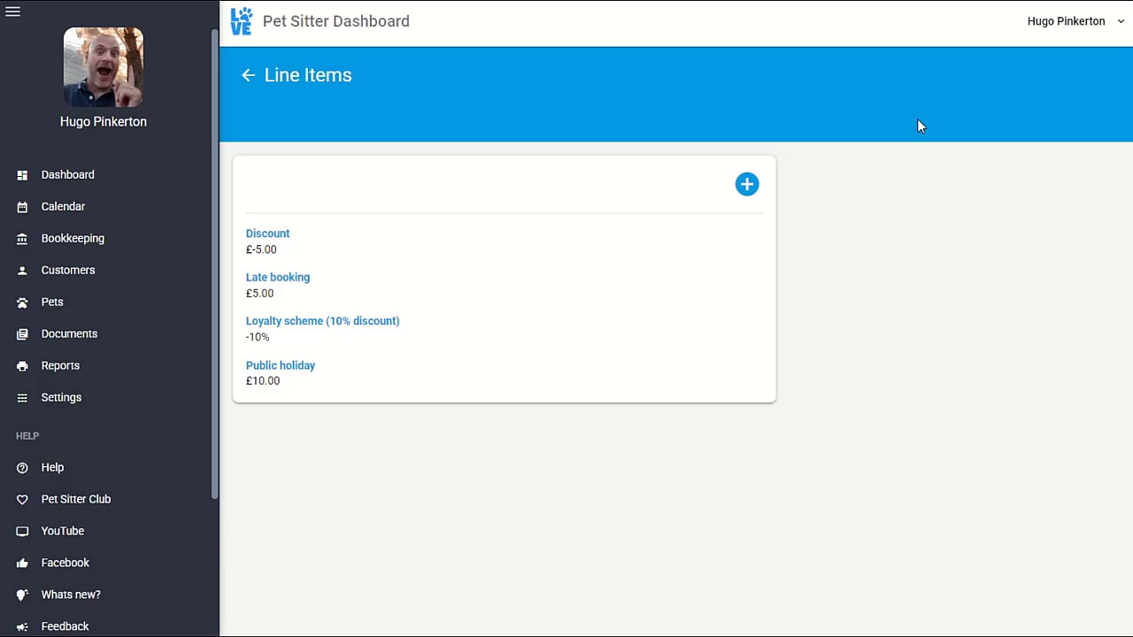
Create a line item described as Christmas, with a percentage adjustment of 200.
left_click(747, 184)
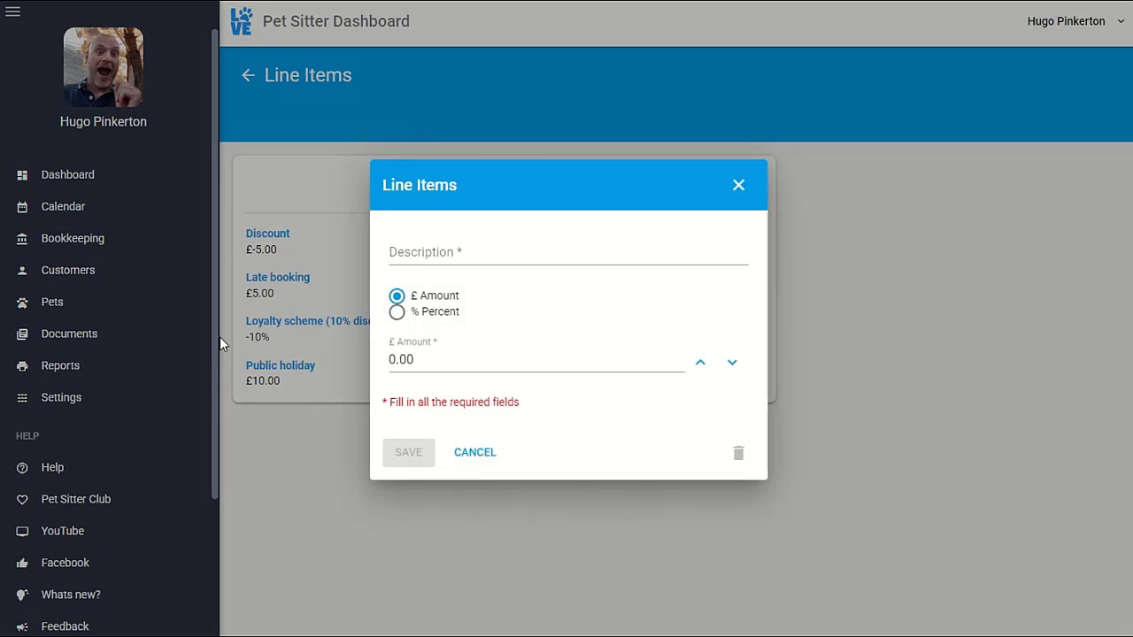
left_click(505, 253)
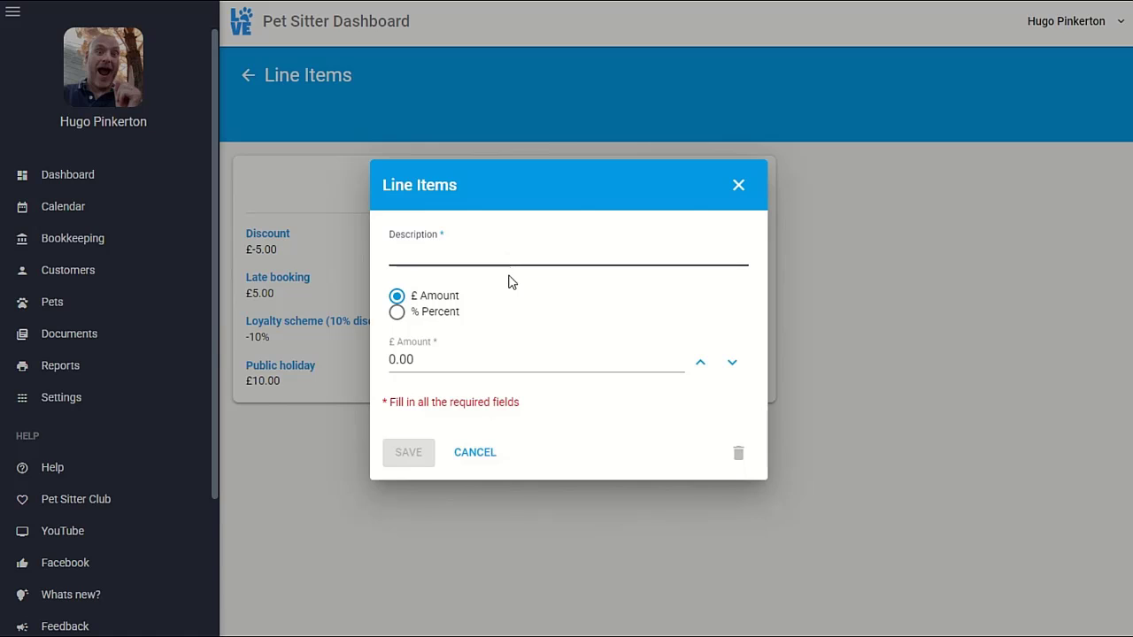
type("Chri")
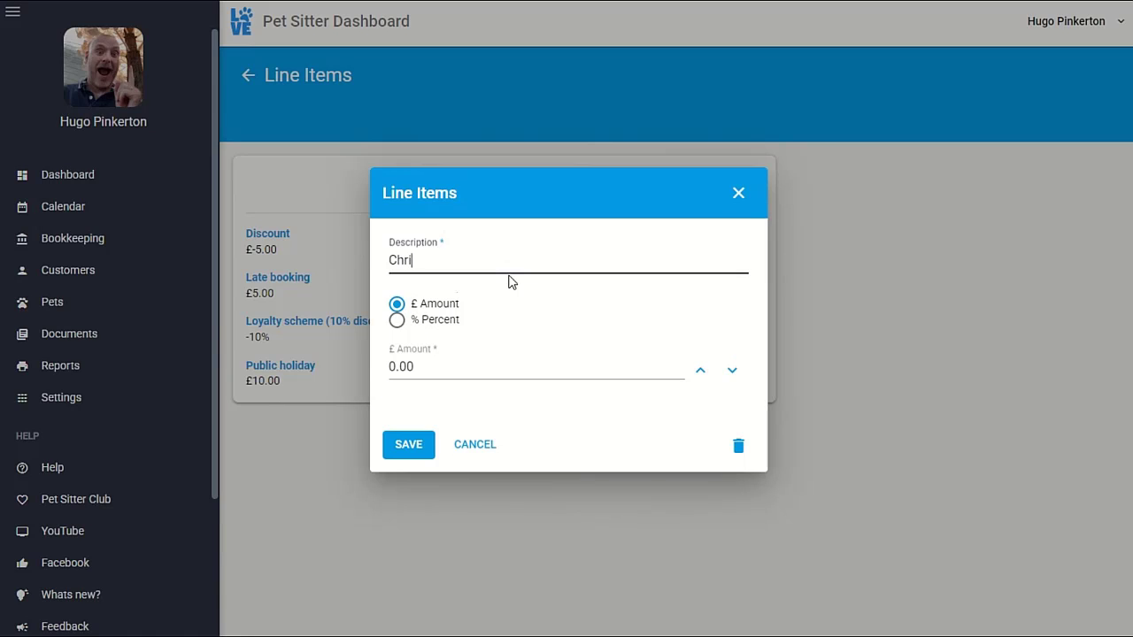
type("stmas")
left_click(398, 323)
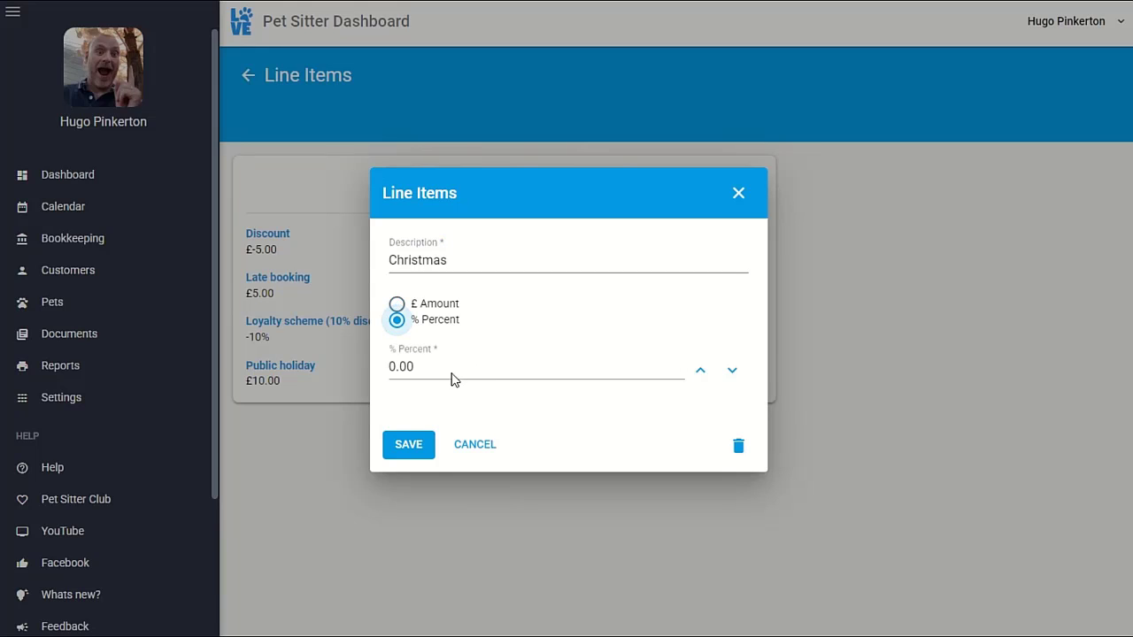
left_click_drag(414, 366, 366, 367)
type("200")
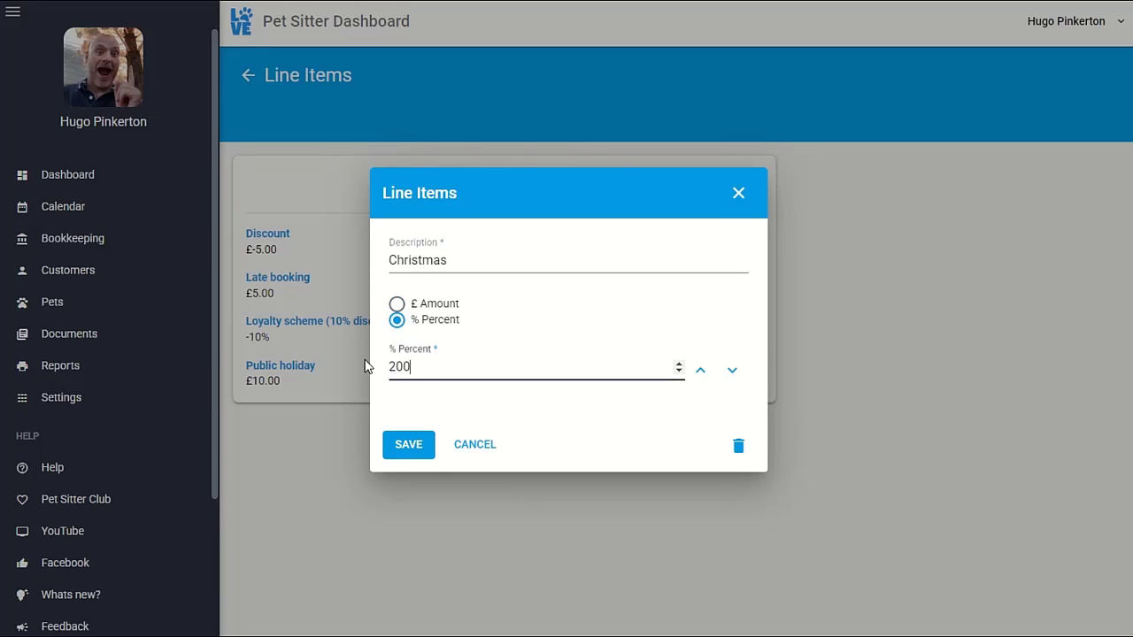
Step the Christmas percentage up to 203 and back down to 200.
left_click(700, 372)
left_click(700, 372)
left_click(700, 373)
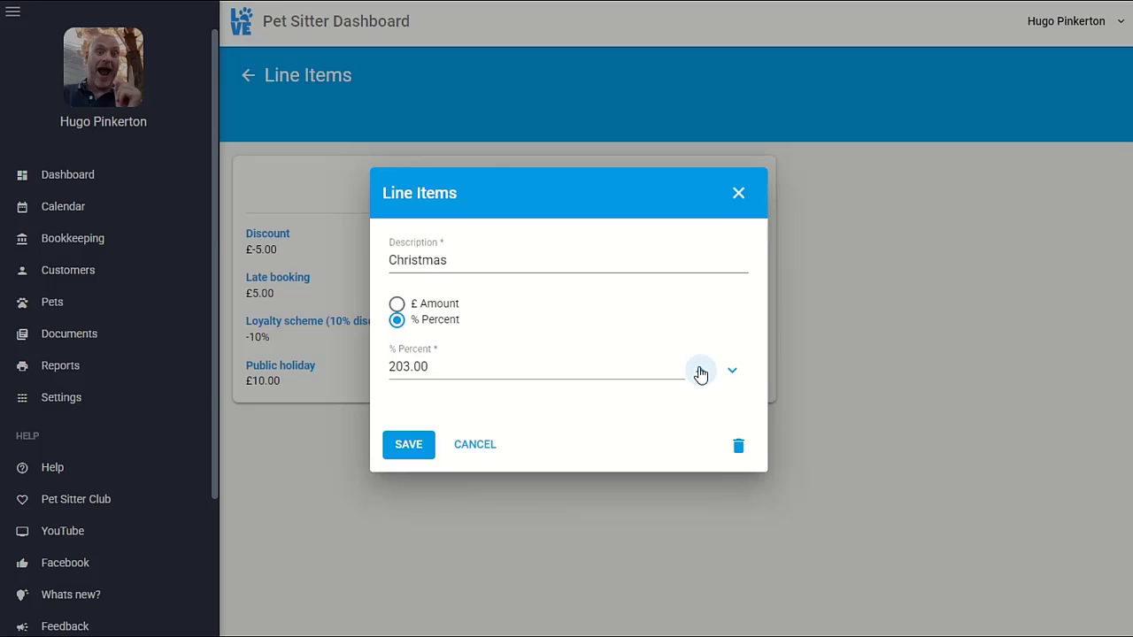
left_click(733, 373)
left_click(734, 373)
left_click(734, 372)
Save the Christmas line item and return to the settings overview.
left_click(403, 444)
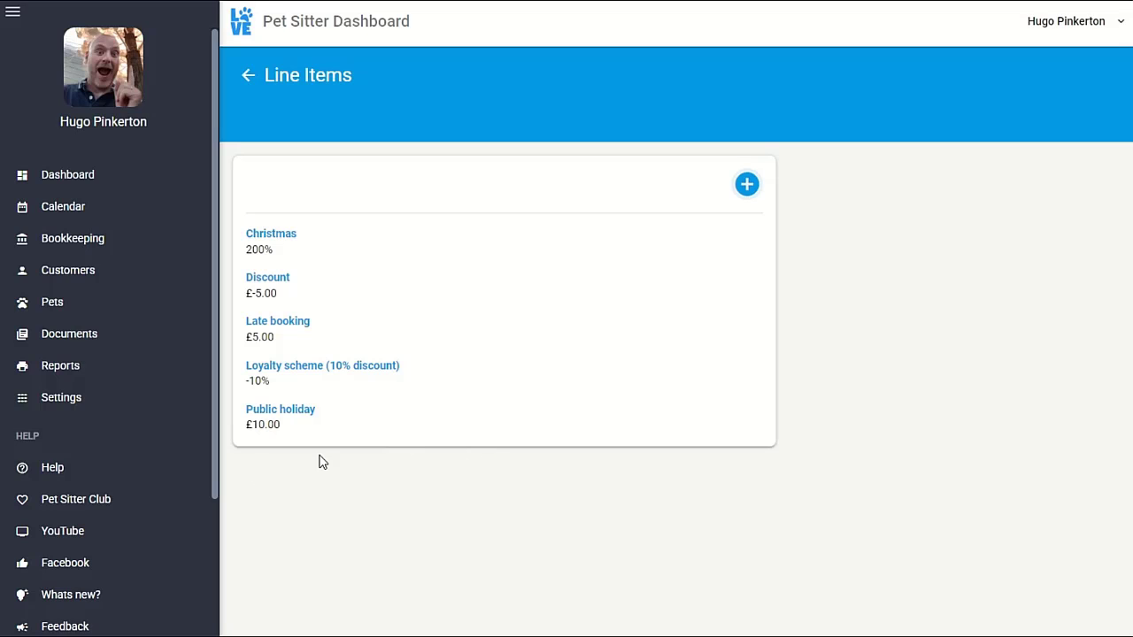
left_click(249, 77)
scroll(651, 499, "down", 1)
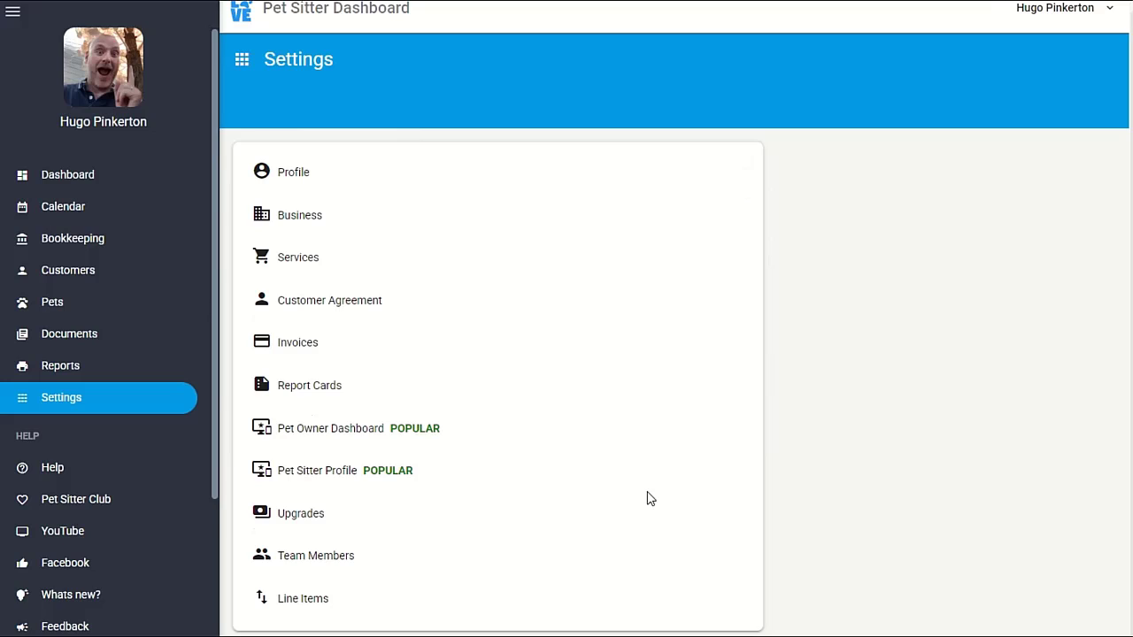